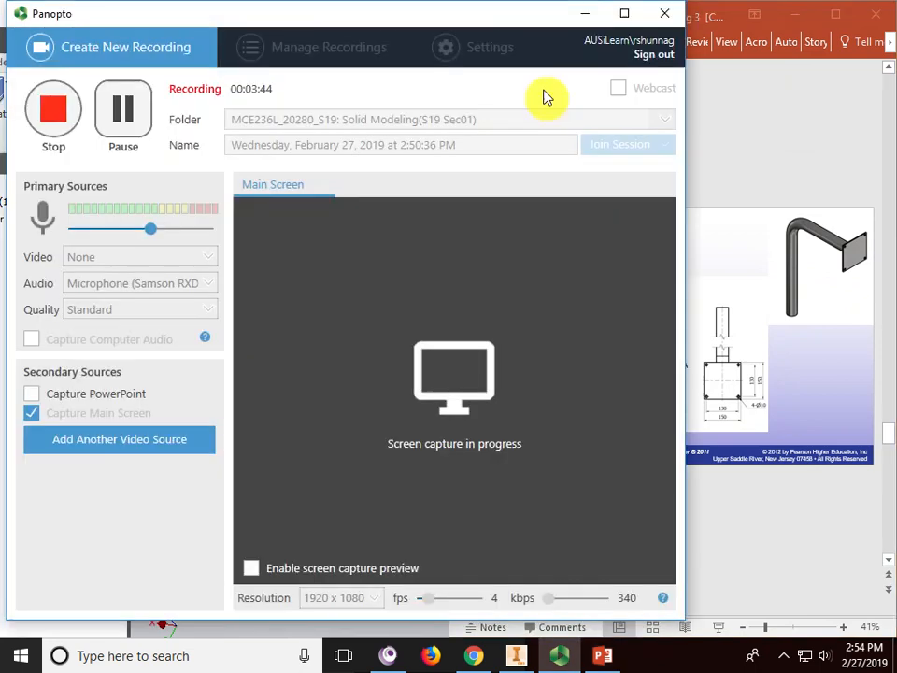
- Move the recorder aside and arrange the Inventor window in front of the slides
click(581, 19)
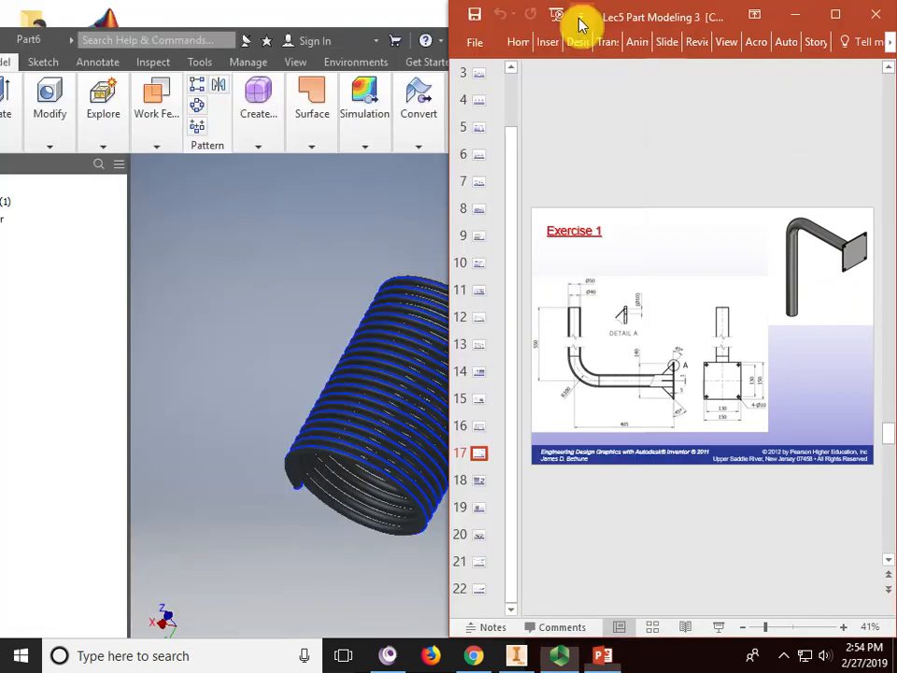
click(379, 19)
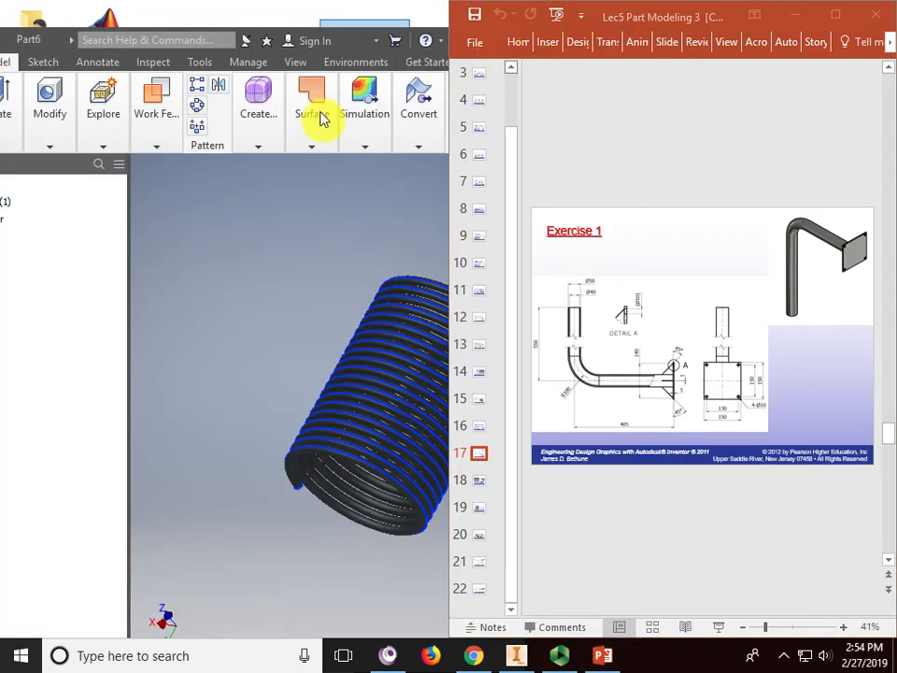
click(270, 216)
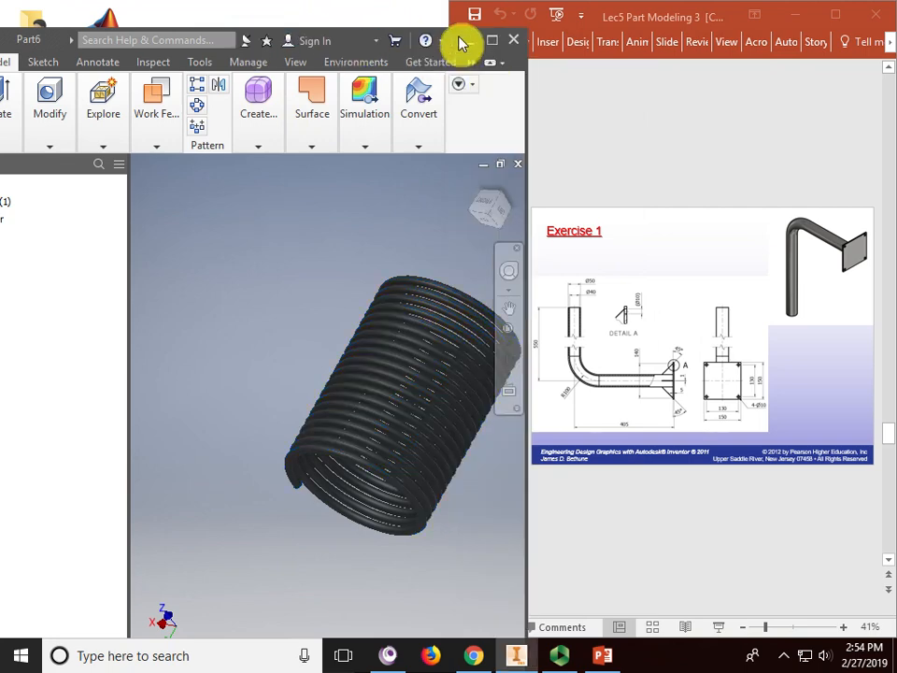
drag(466, 41, 552, 16)
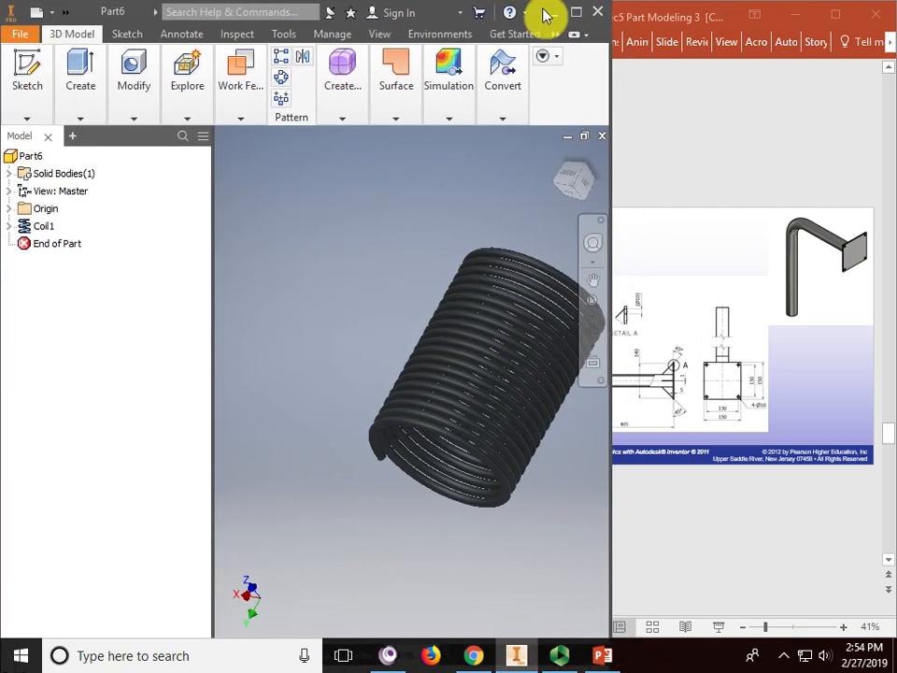
drag(213, 214, 99, 213)
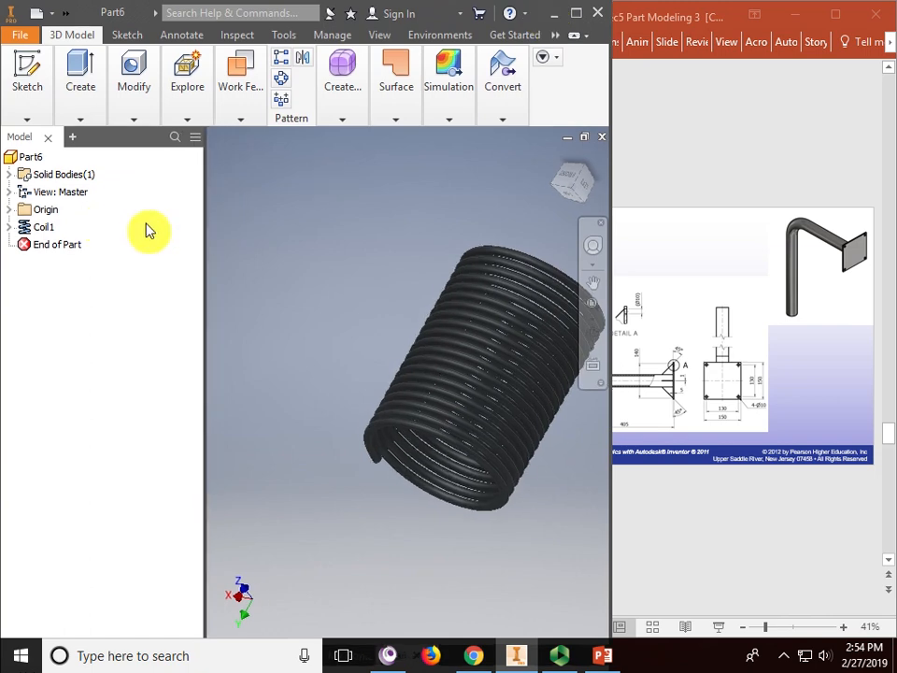
- Close Part6 without saving and create a new part from Standard (mm).ipt
click(601, 137)
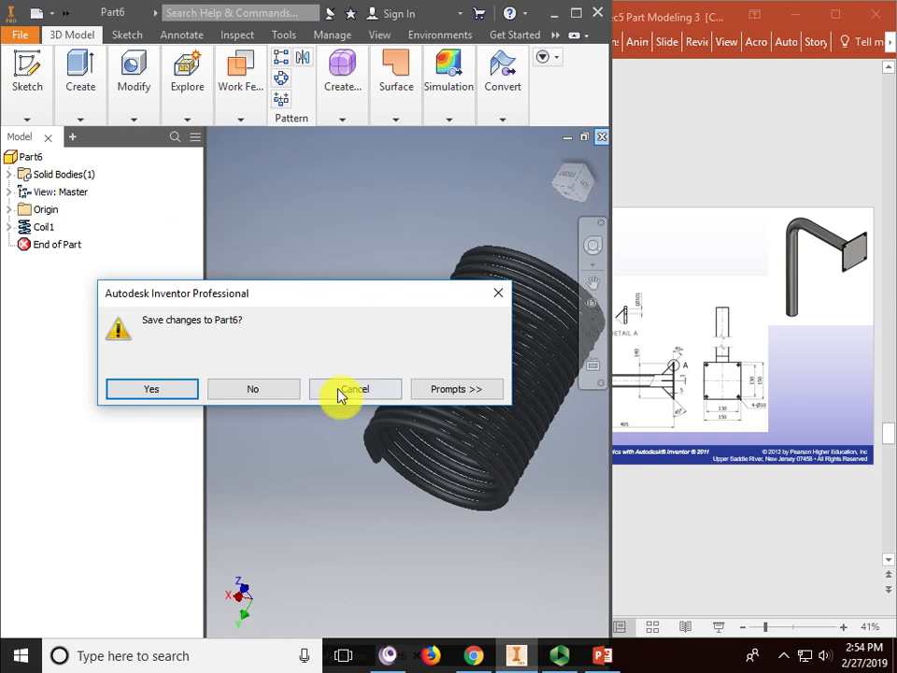
click(253, 389)
click(59, 74)
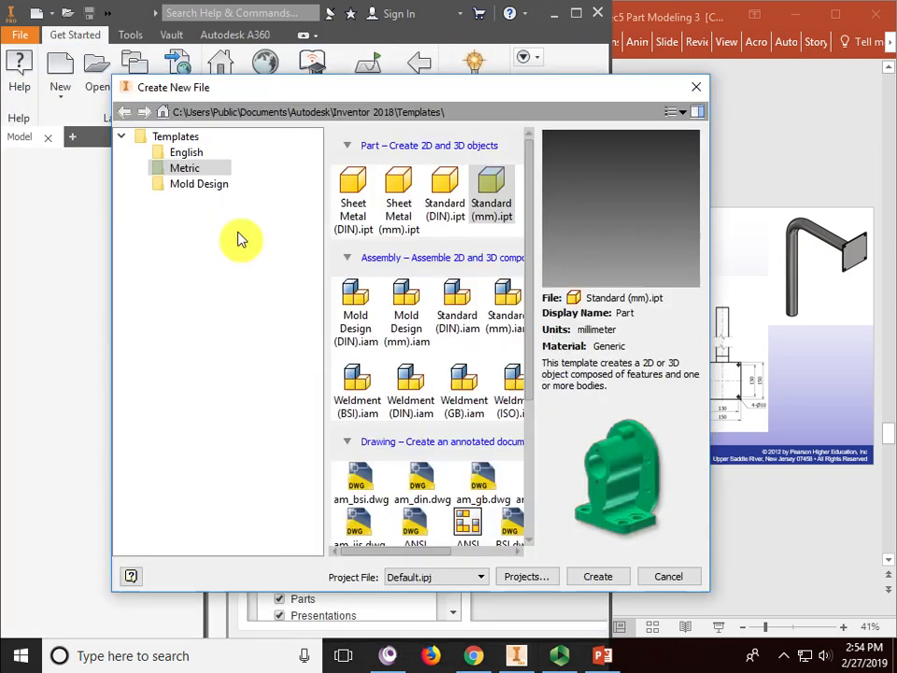
double_click(488, 186)
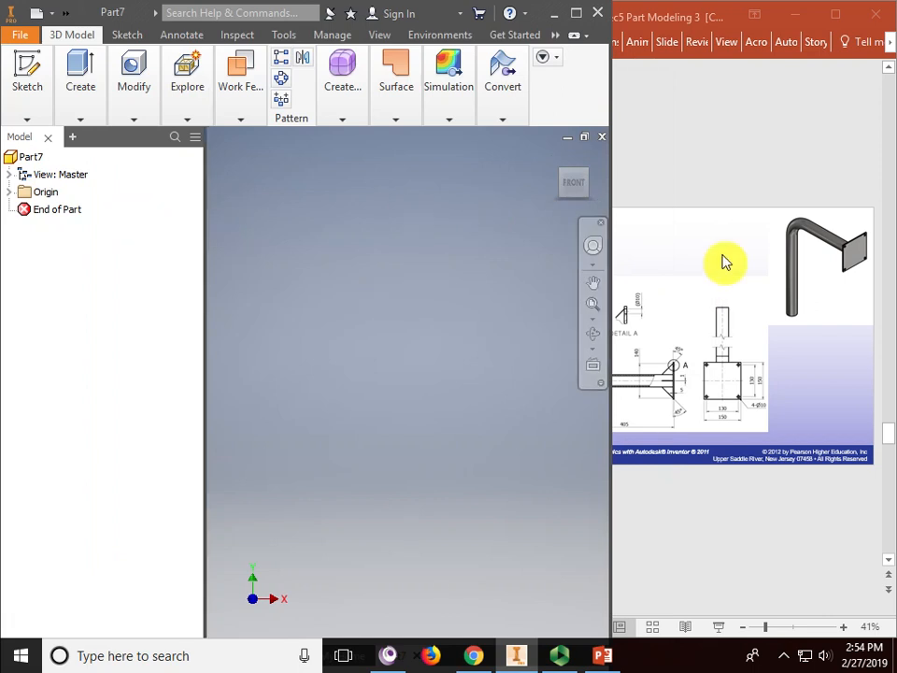
- Zoom into the bracket drawing on the PowerPoint reference slide
click(741, 171)
ctrl+scroll(675, 301, up, 3)
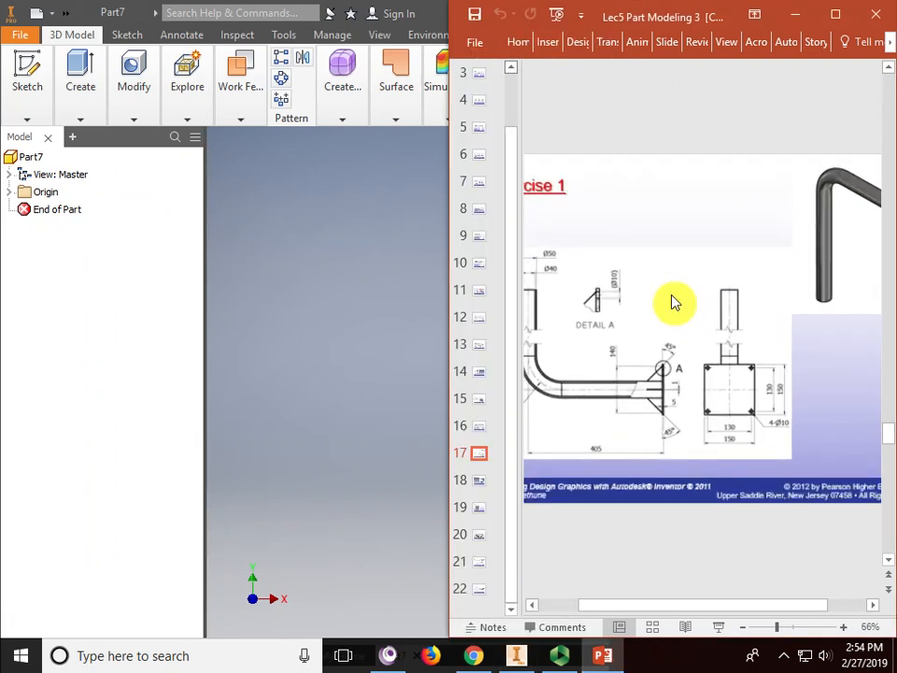
mouse_move(678, 293)
mouse_down()
mouse_move(707, 290)
mouse_move(697, 282)
mouse_up()
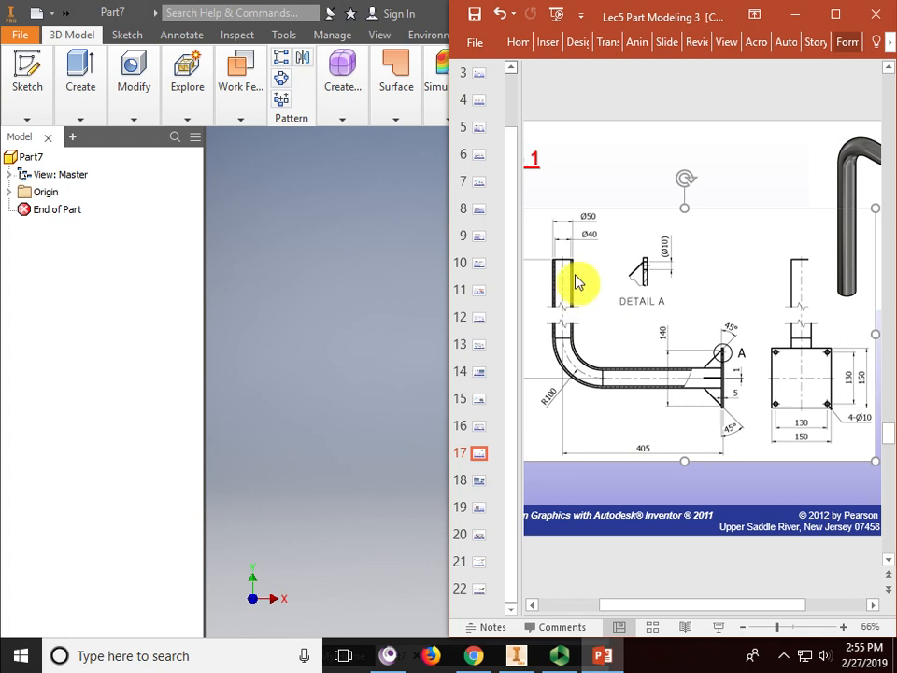
- Return to Inventor and start a new 2D sketch in Part7
click(309, 275)
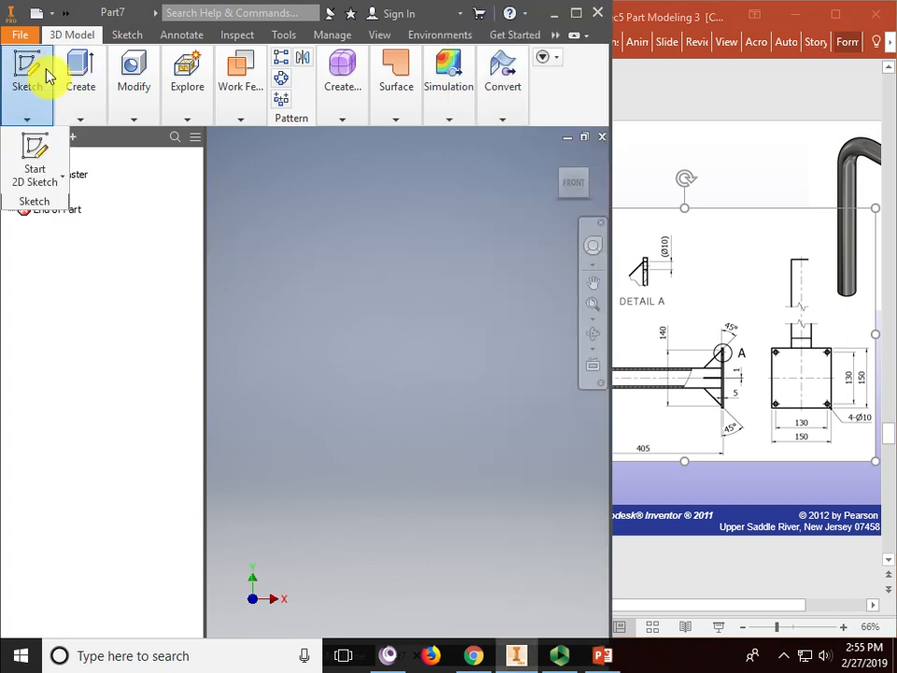
mouse_move(28, 93)
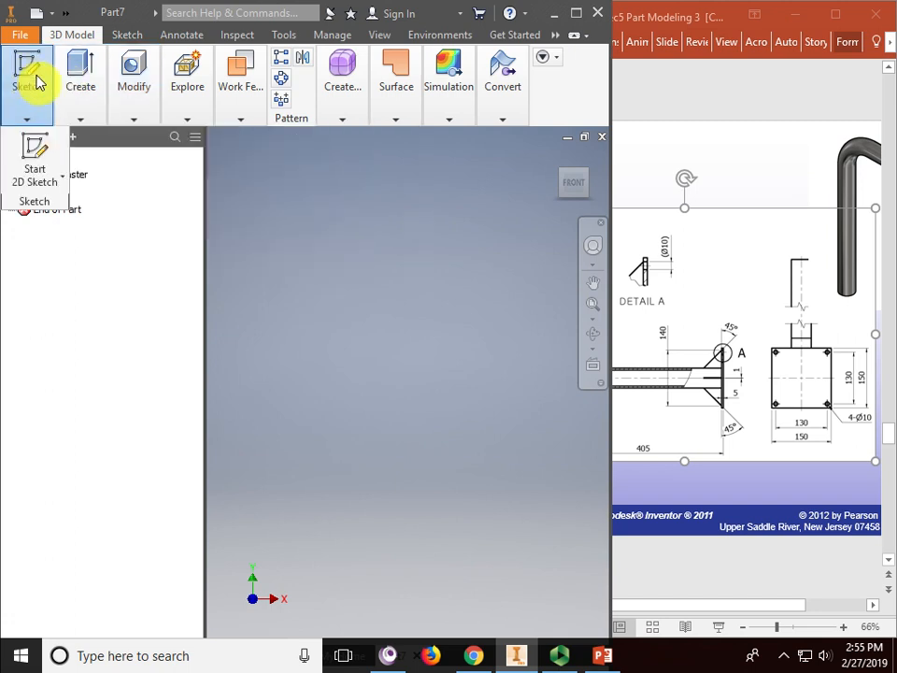
click(37, 159)
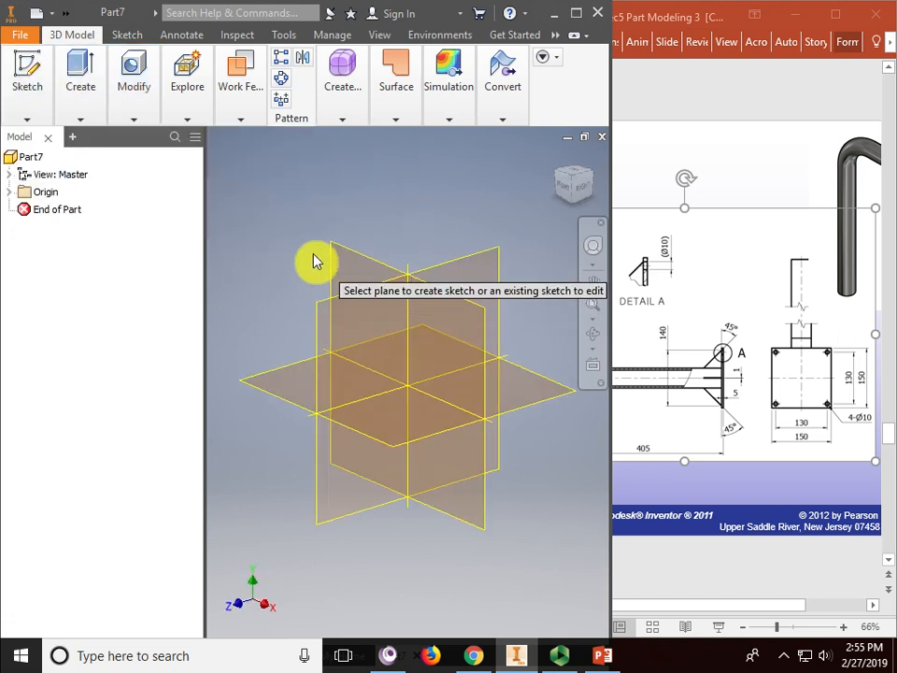
- On the XY plane, draw a vertical line up from the origin joined to a horizontal line
click(362, 264)
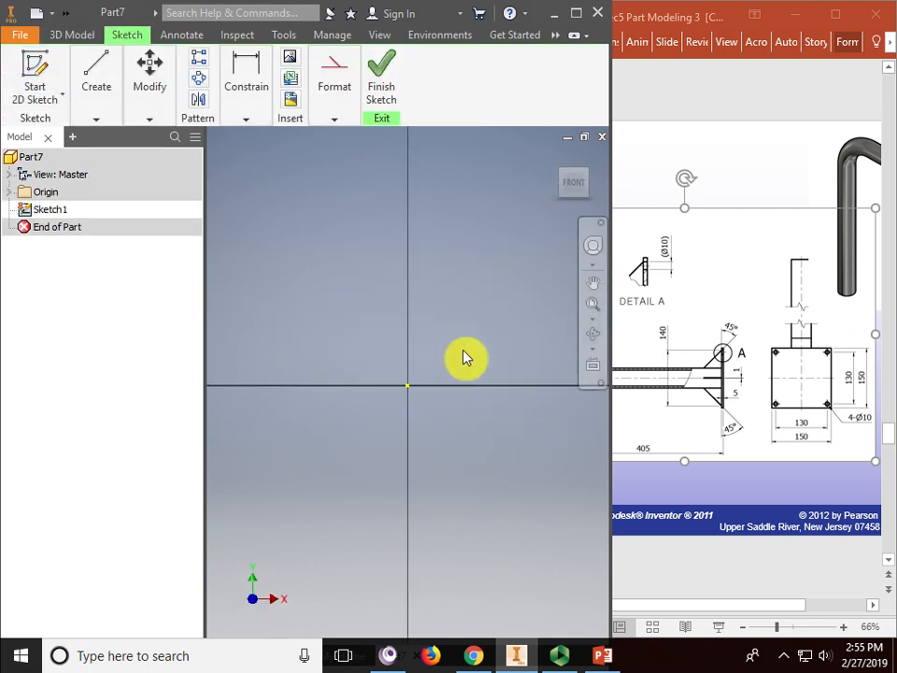
click(92, 68)
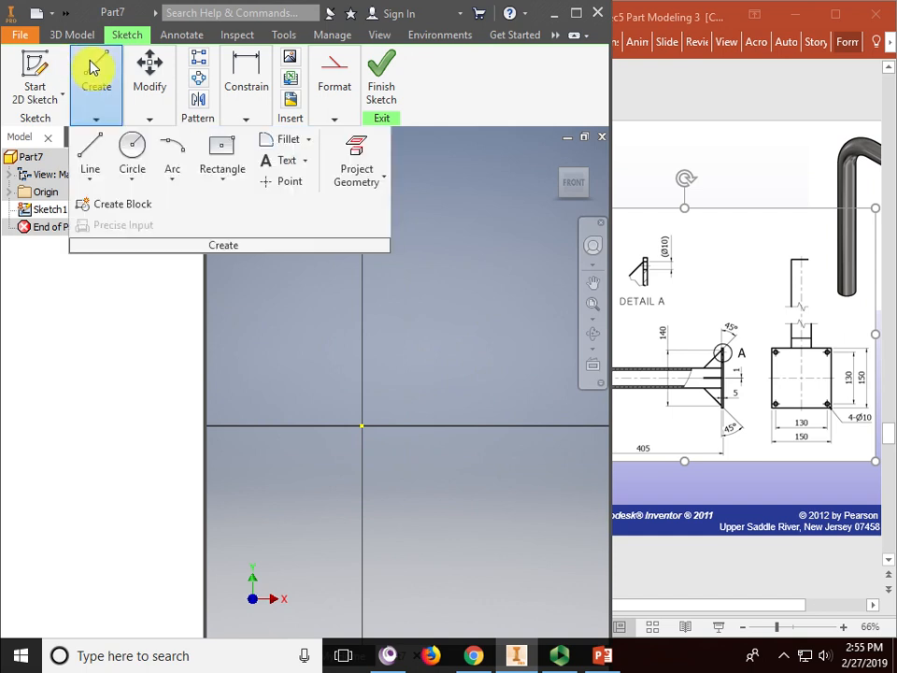
click(92, 148)
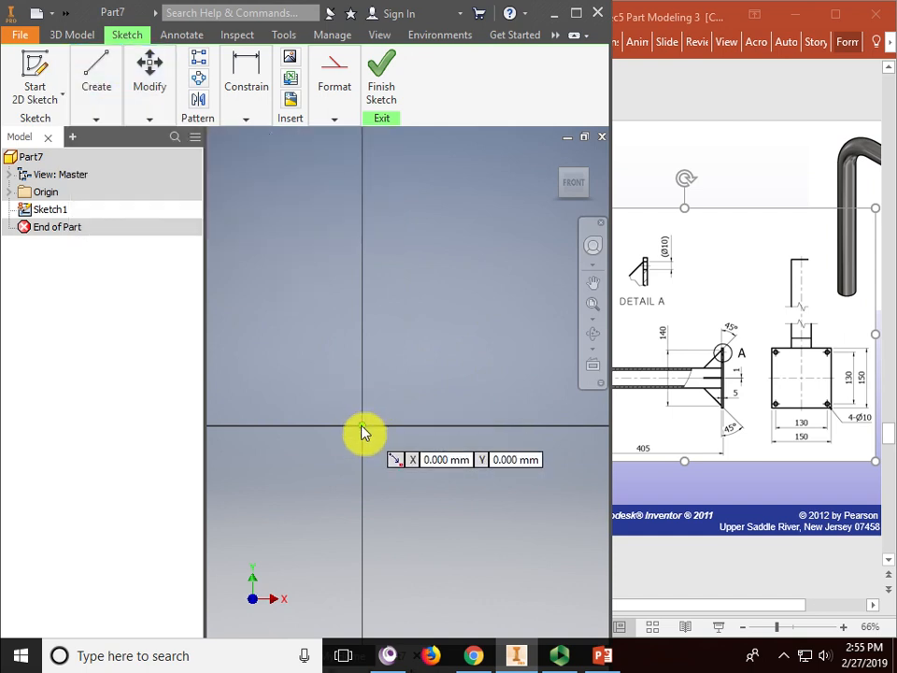
click(363, 427)
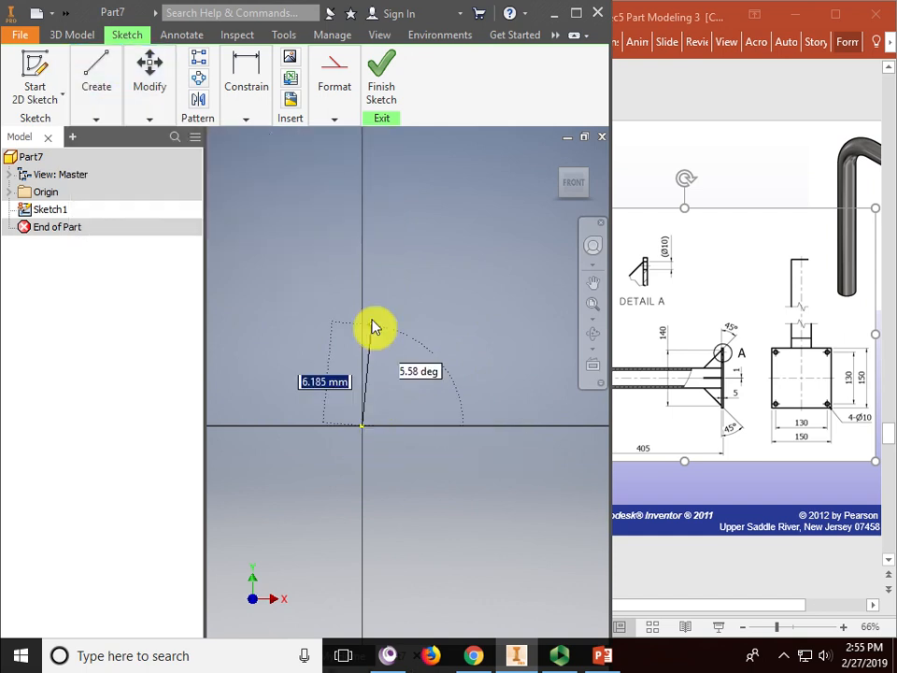
click(364, 220)
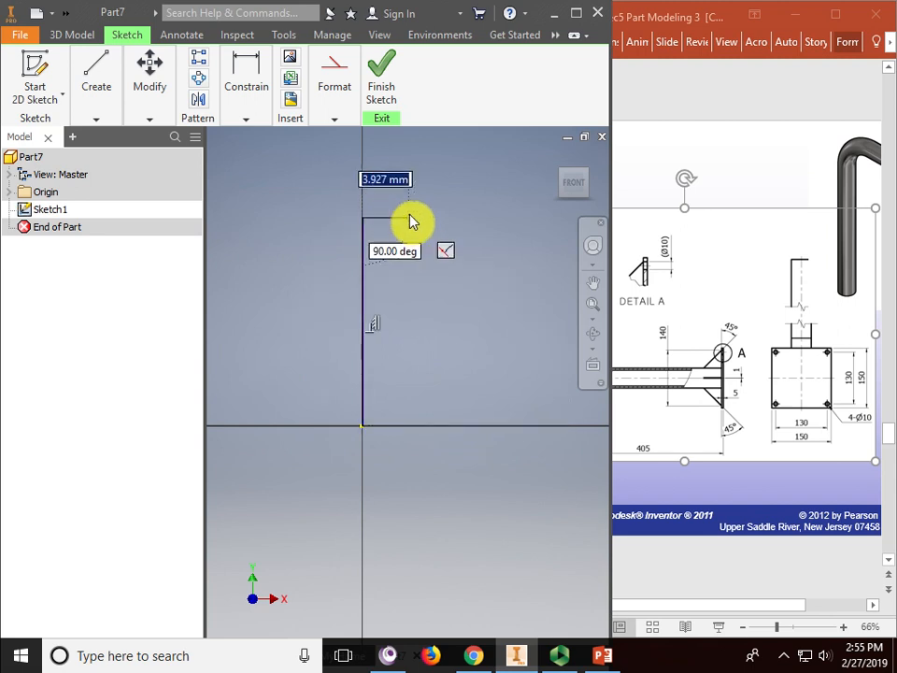
click(495, 232)
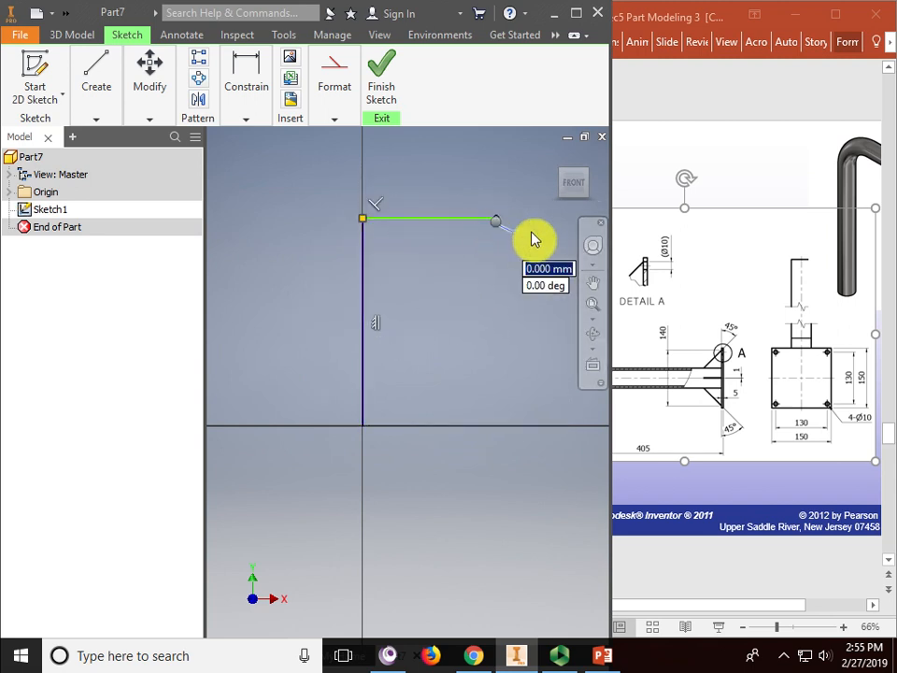
key(Escape)
- Pan the sketch and shift the bracket drawing on the reference slide
middle_drag(450, 171, 406, 206)
click(700, 187)
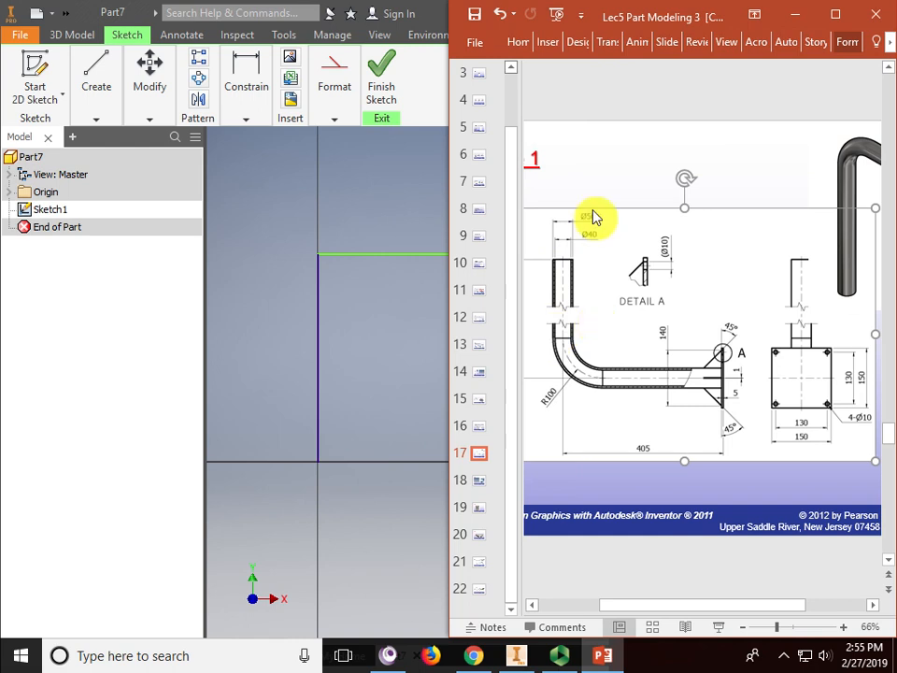
drag(638, 217, 680, 190)
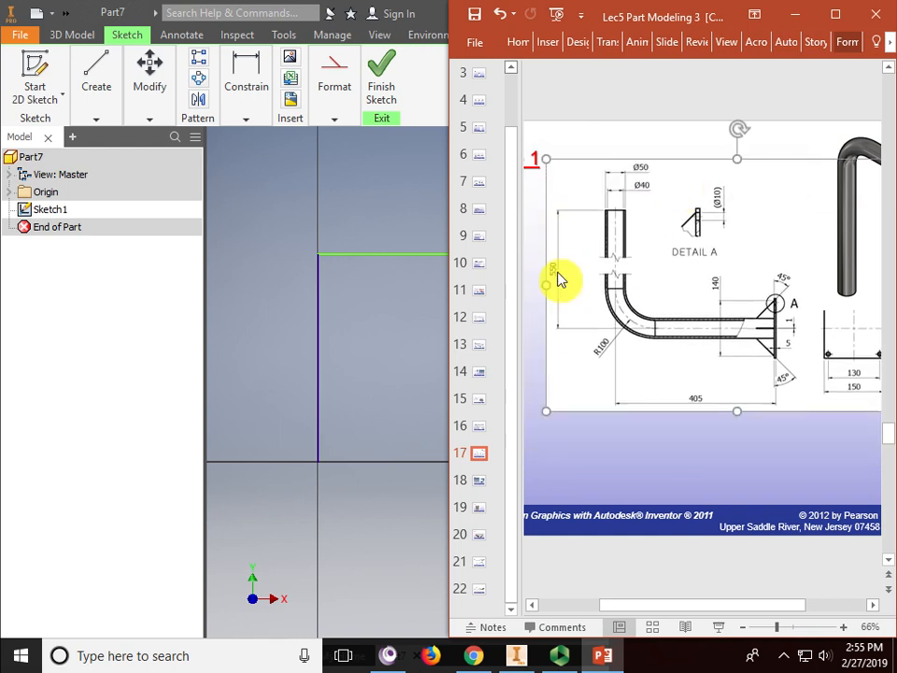
- Dimension the vertical line to 550
click(252, 81)
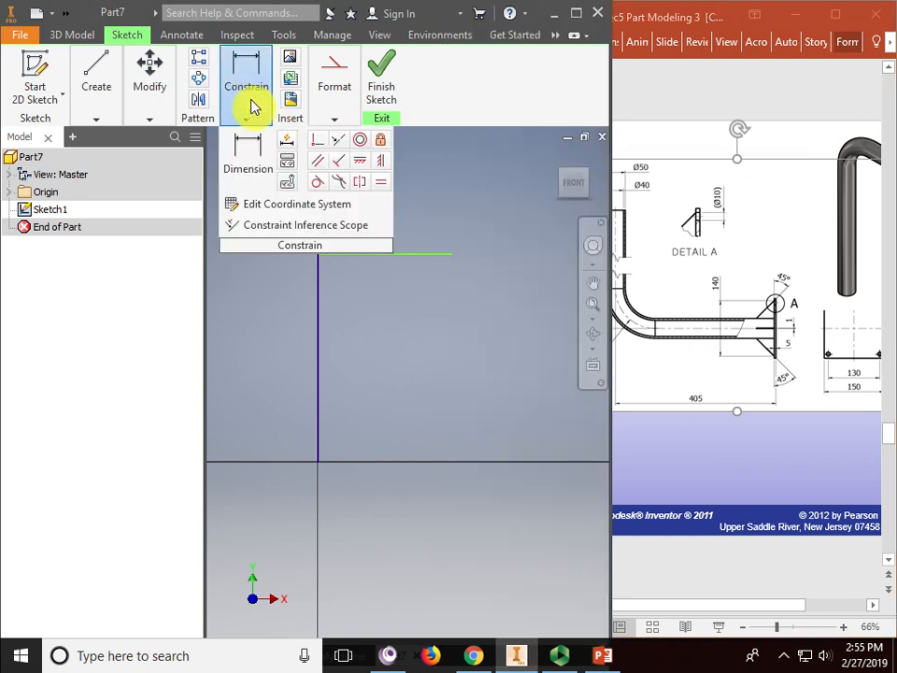
click(253, 145)
click(319, 336)
click(282, 336)
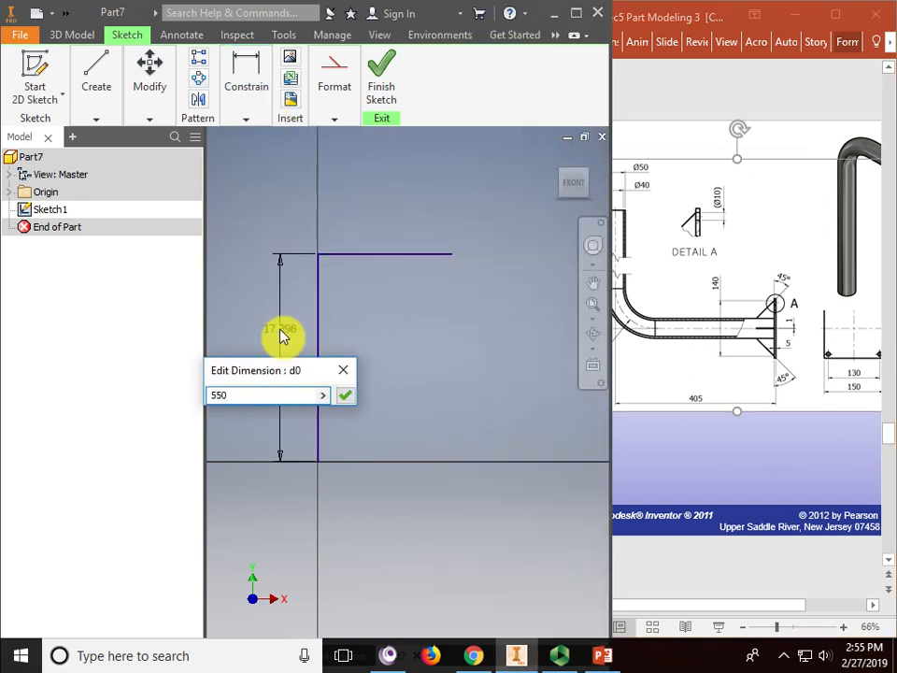
key(Return)
scroll(408, 378, down, 3)
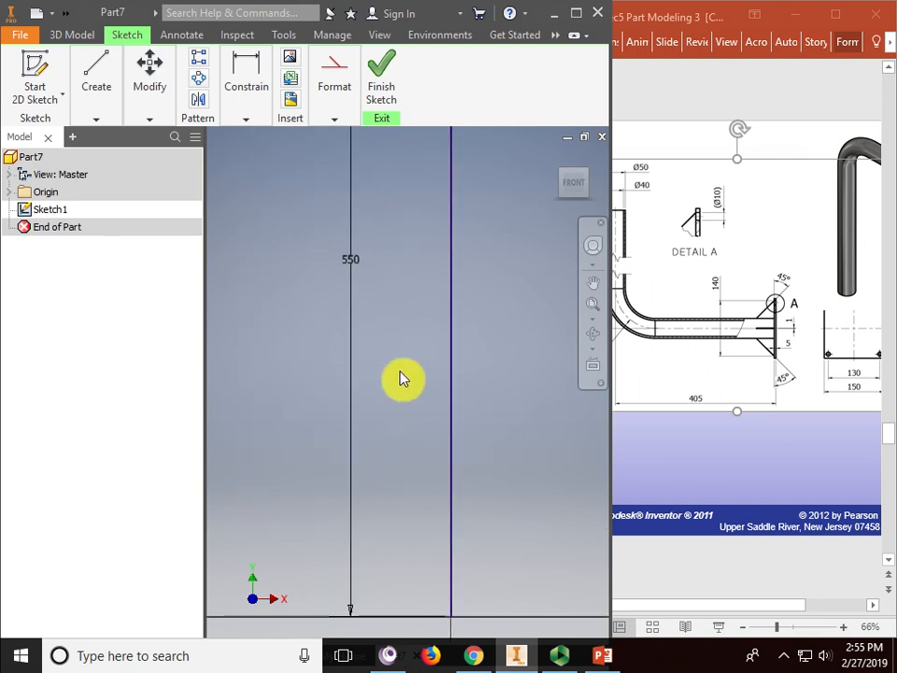
middle_drag(439, 425, 376, 417)
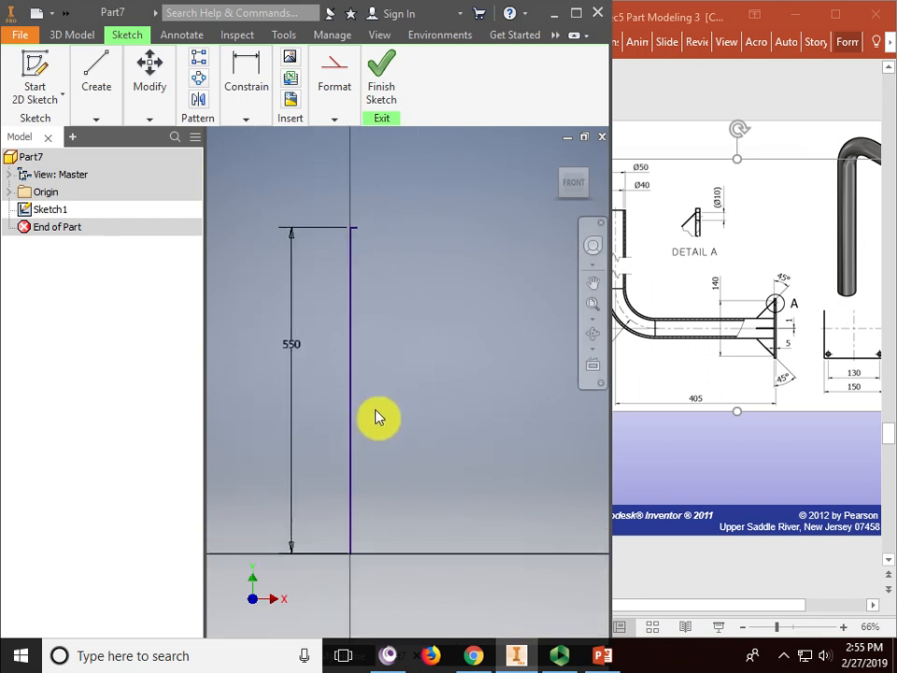
- Pan and zoom the sketch to bring the lines' top corner into view
click(251, 75)
click(256, 75)
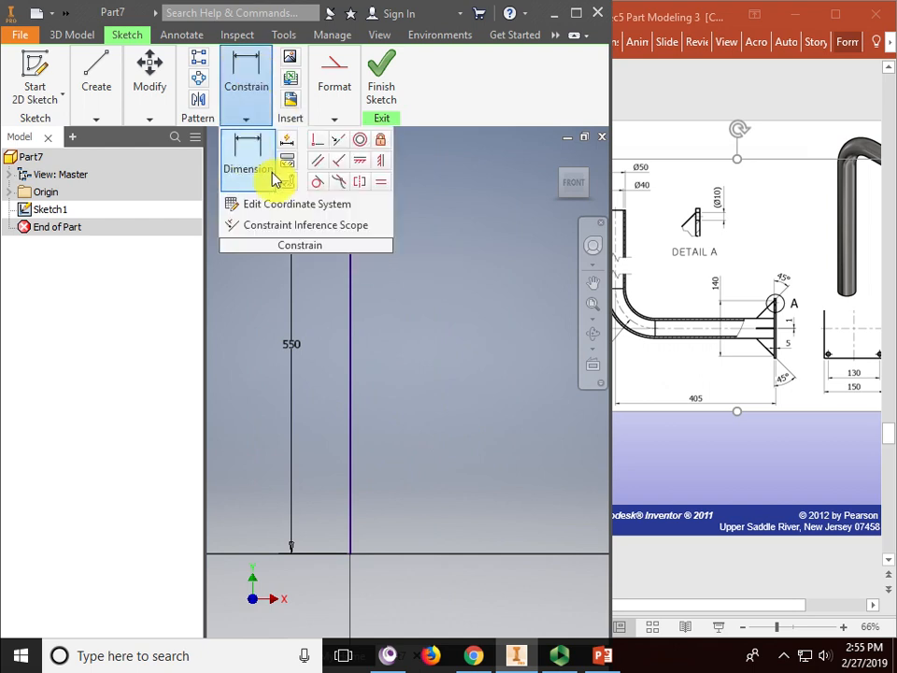
middle_drag(400, 324, 394, 464)
click(250, 73)
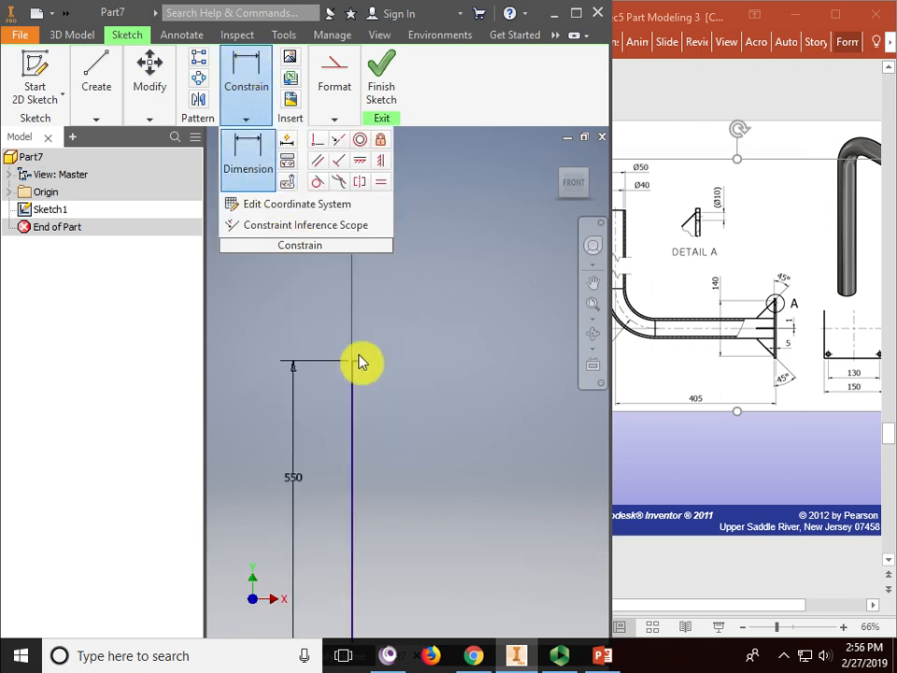
scroll(371, 344, down, 5)
mouse_move(285, 409)
middle_down()
mouse_move(378, 353)
mouse_move(396, 293)
mouse_move(418, 318)
middle_up()
scroll(432, 303, down, 3)
- Dimension the horizontal line to 40, checking the length on the reference drawing
click(259, 73)
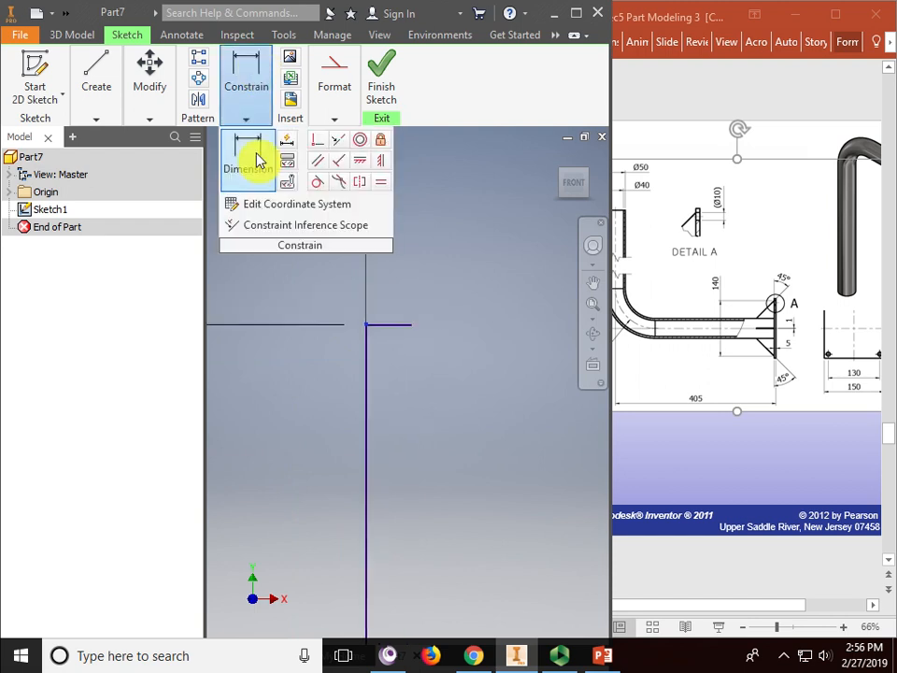
click(369, 329)
click(399, 271)
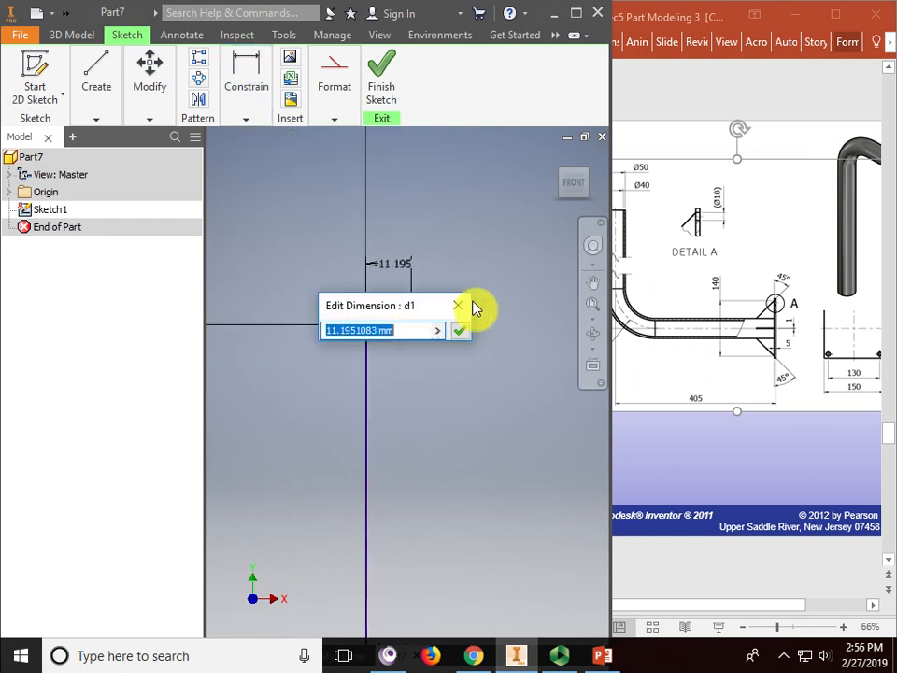
click(687, 374)
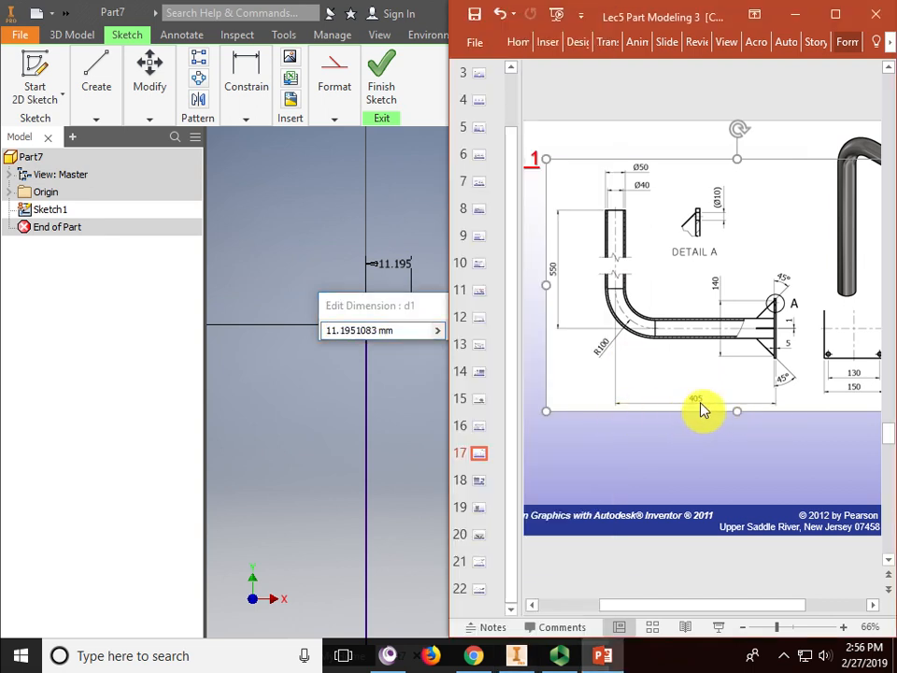
click(410, 184)
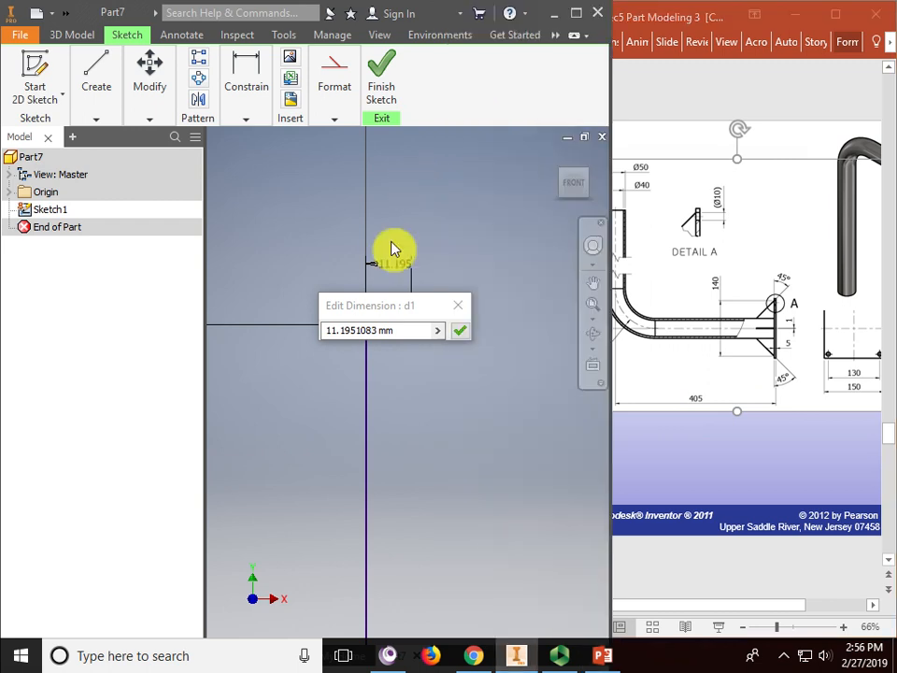
drag(399, 338, 314, 338)
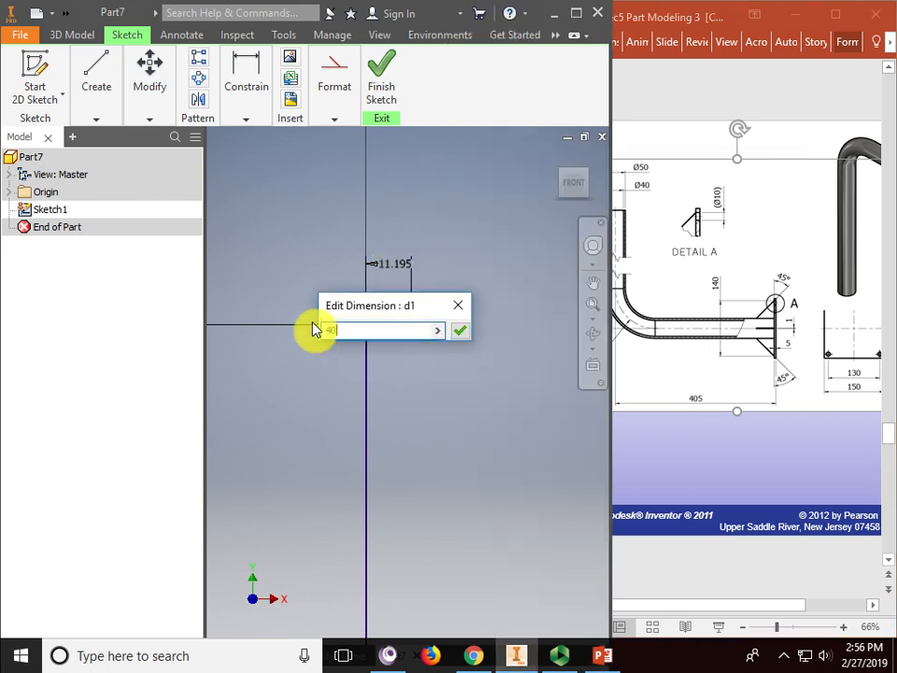
key(Return)
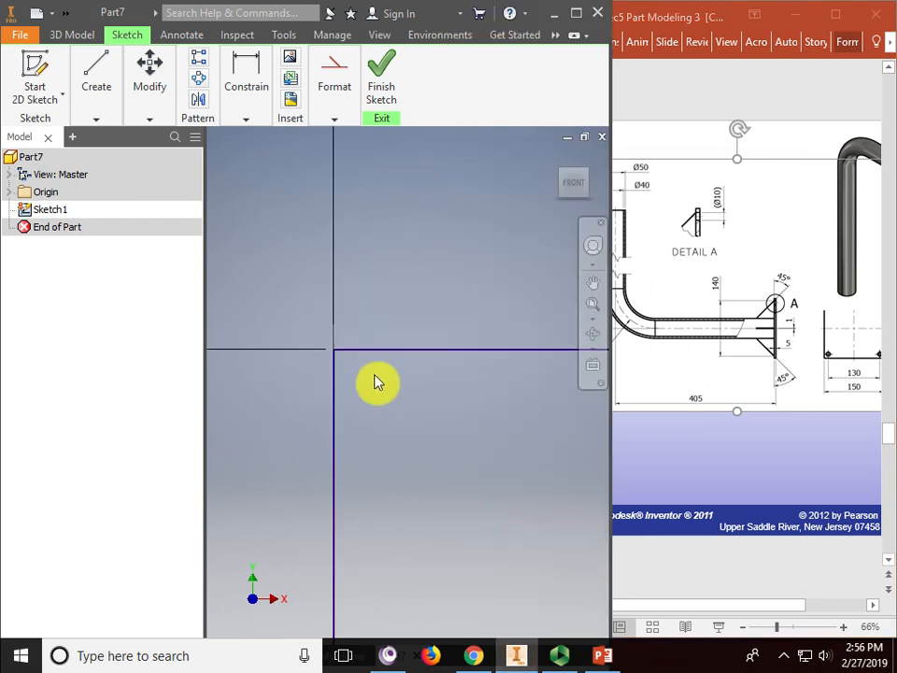
- Zoom out to check the 550 dimension and bring the reference drawing forward
scroll(324, 305, down, 2)
scroll(332, 314, down, 1)
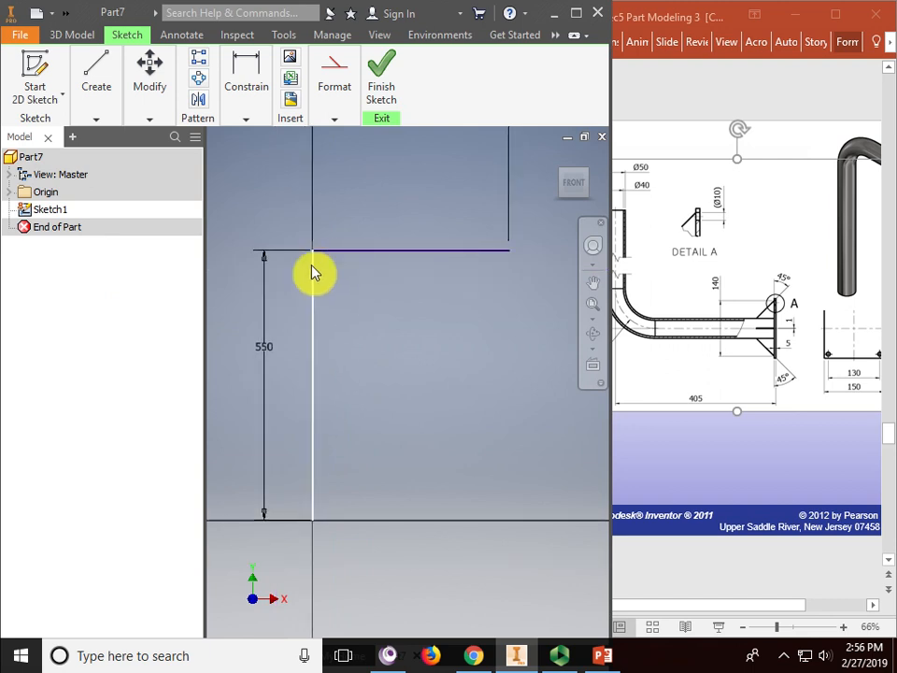
click(624, 312)
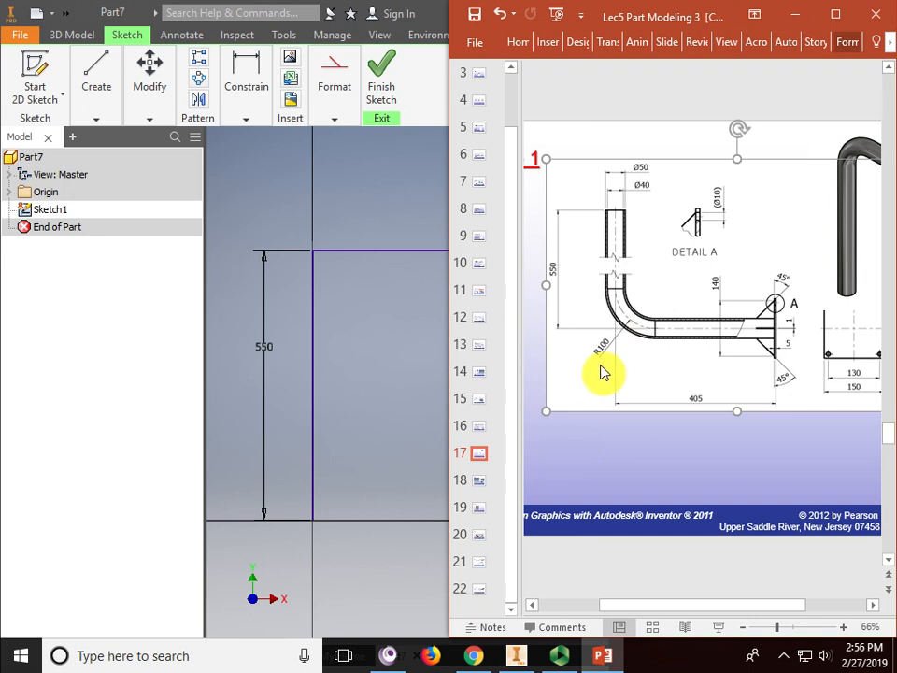
- Fillet the corner between the horizontal and vertical lines with radius 100
click(377, 336)
click(243, 117)
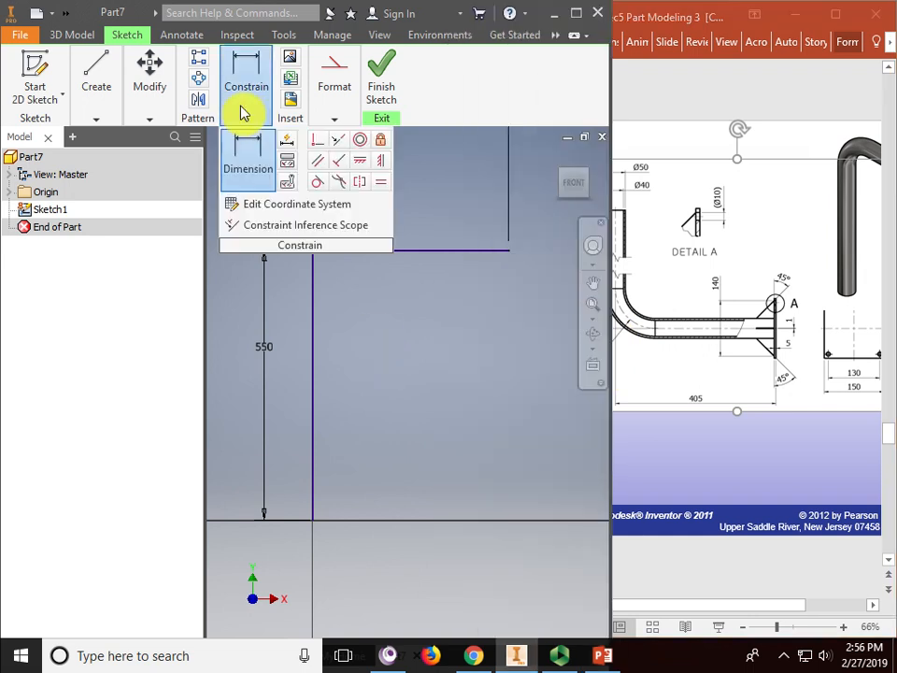
click(149, 118)
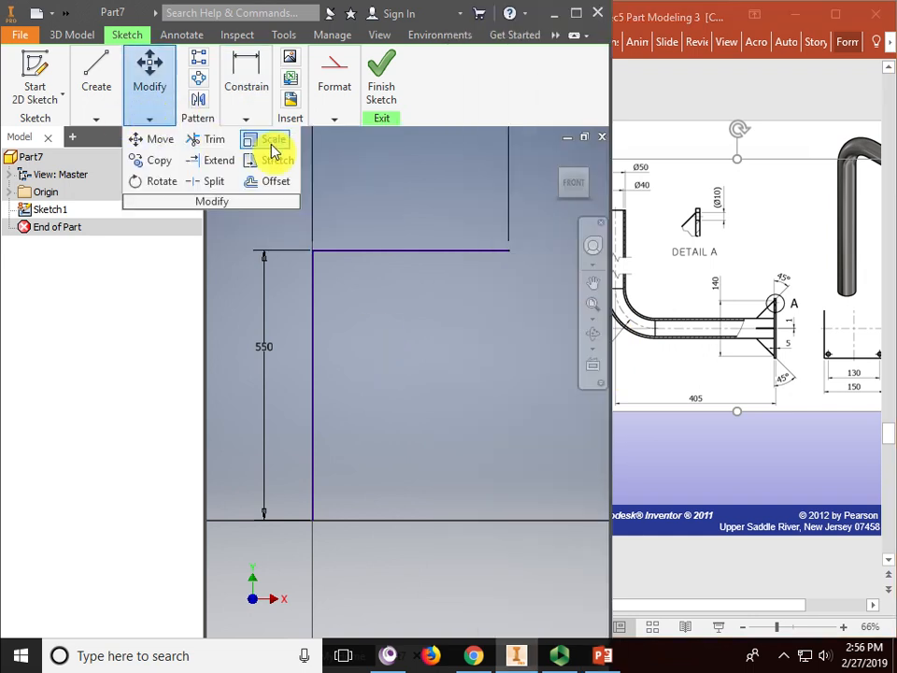
click(101, 119)
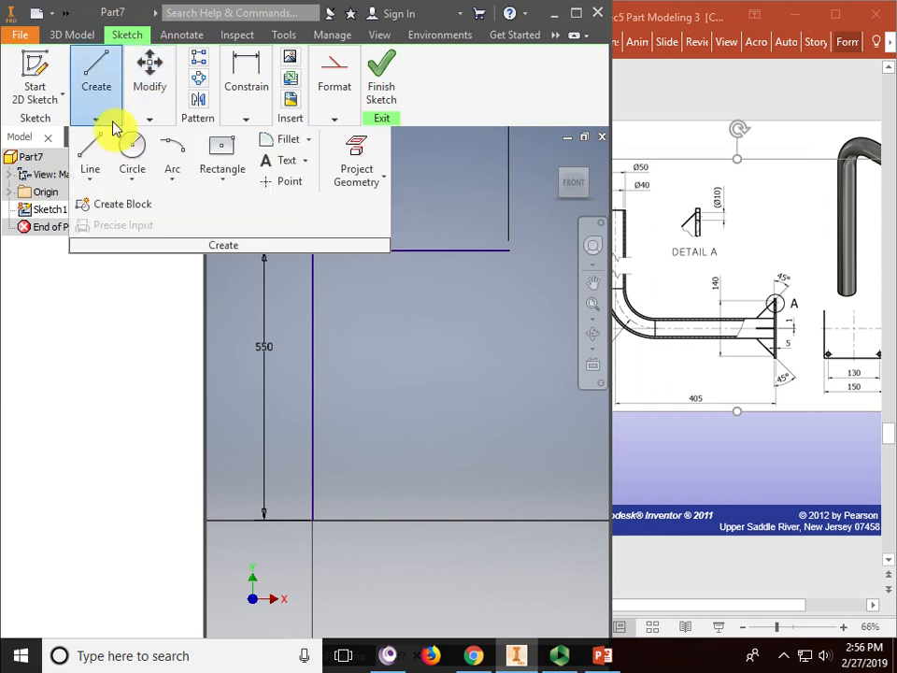
click(290, 142)
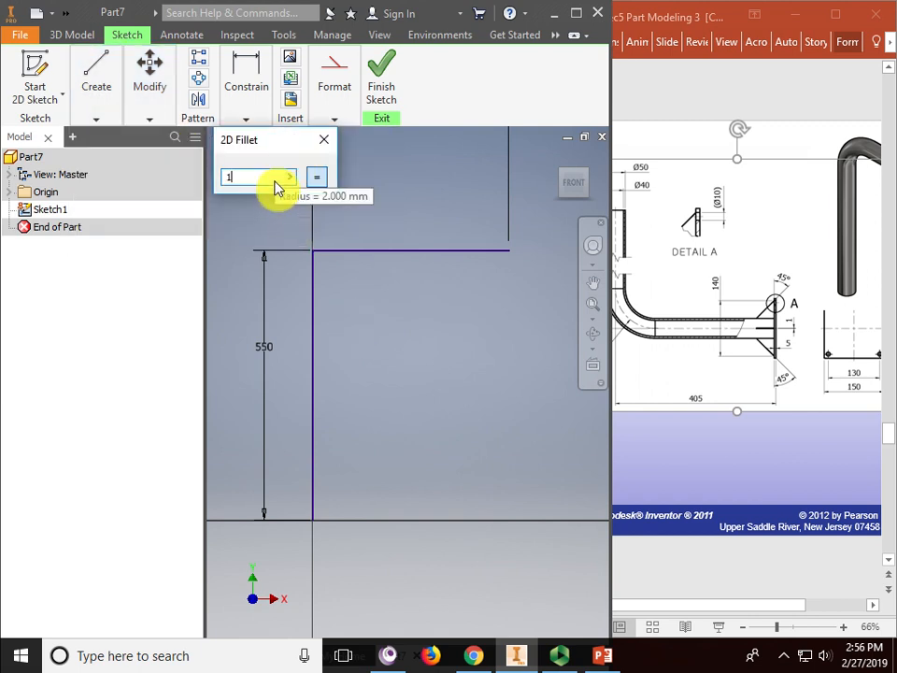
click(361, 251)
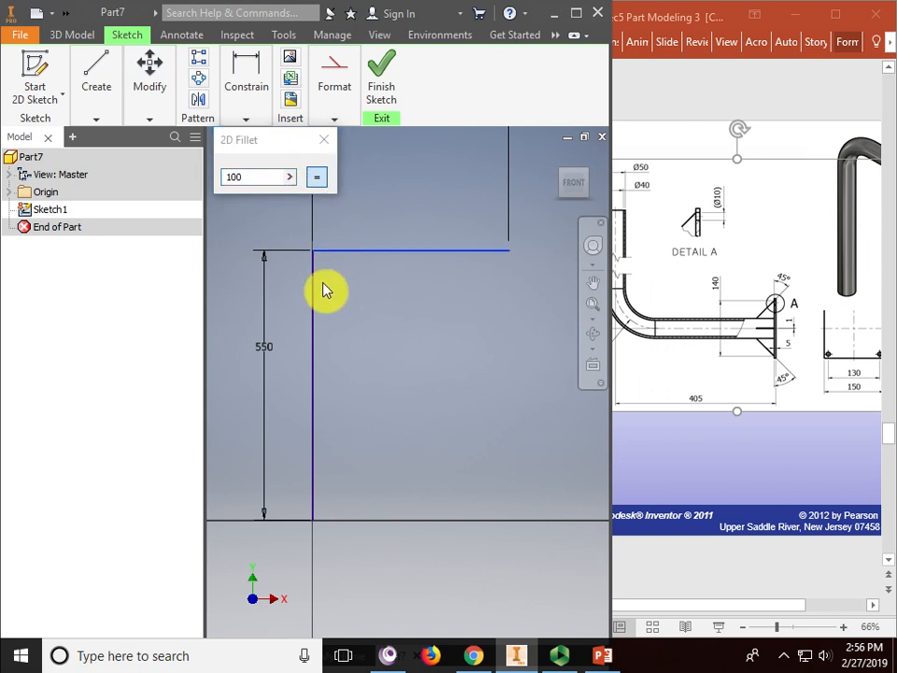
click(315, 296)
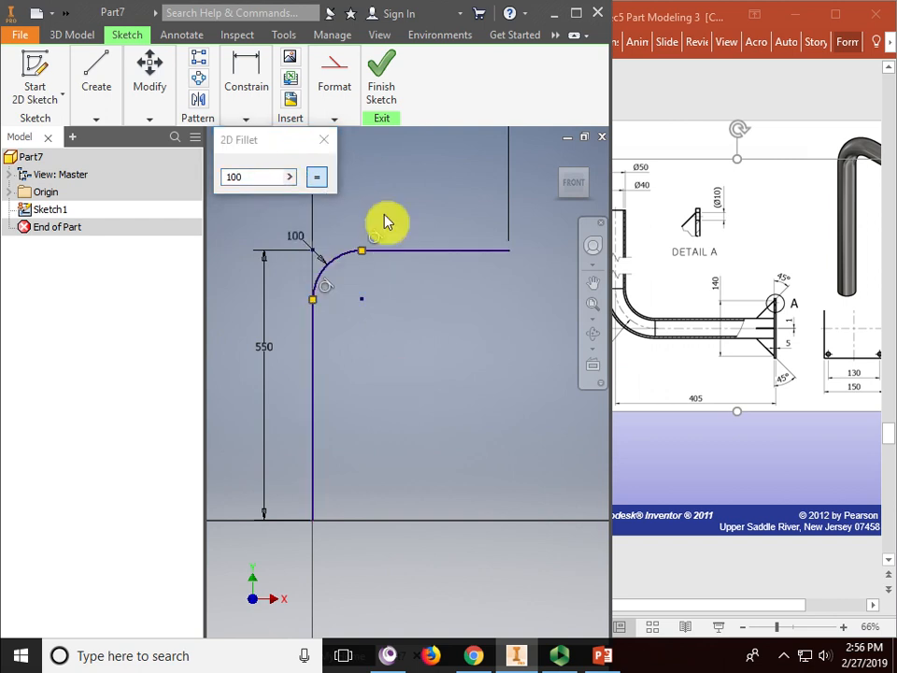
click(323, 139)
- Finish the path sketch and recentre the view on it
click(385, 78)
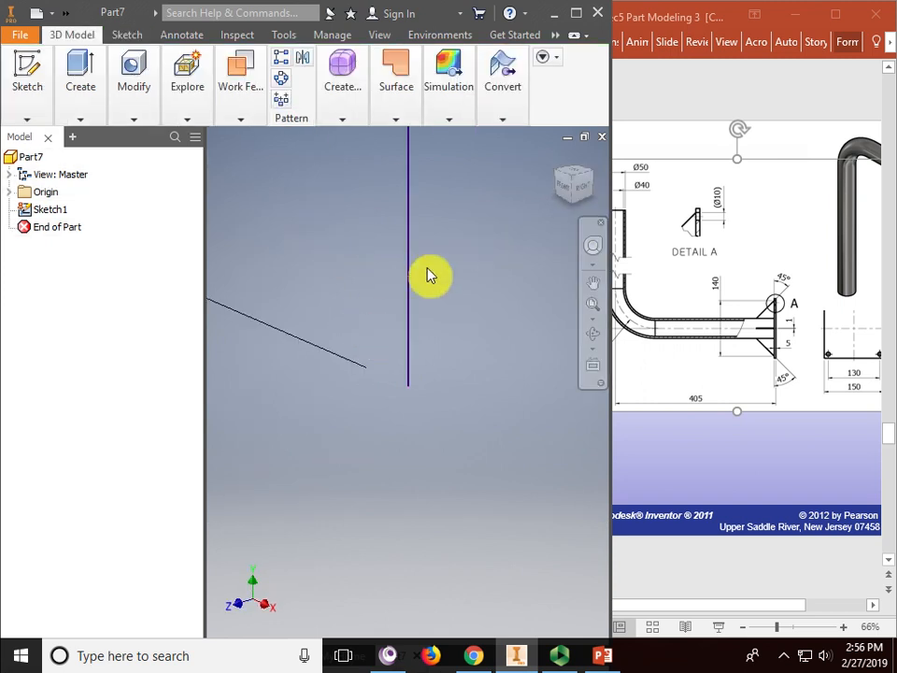
middle_drag(424, 266, 448, 427)
scroll(447, 426, up, 8)
mouse_move(496, 355)
middle_down()
mouse_move(368, 389)
mouse_move(383, 405)
middle_up()
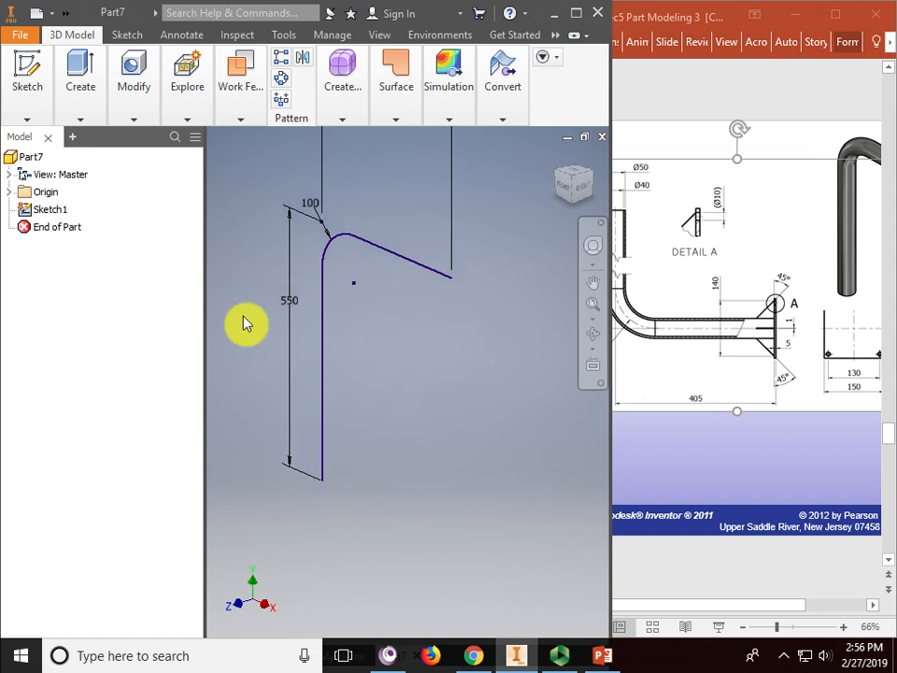
click(42, 194)
- Start a new 2D sketch on the XZ Plane from the Origin group
click(10, 192)
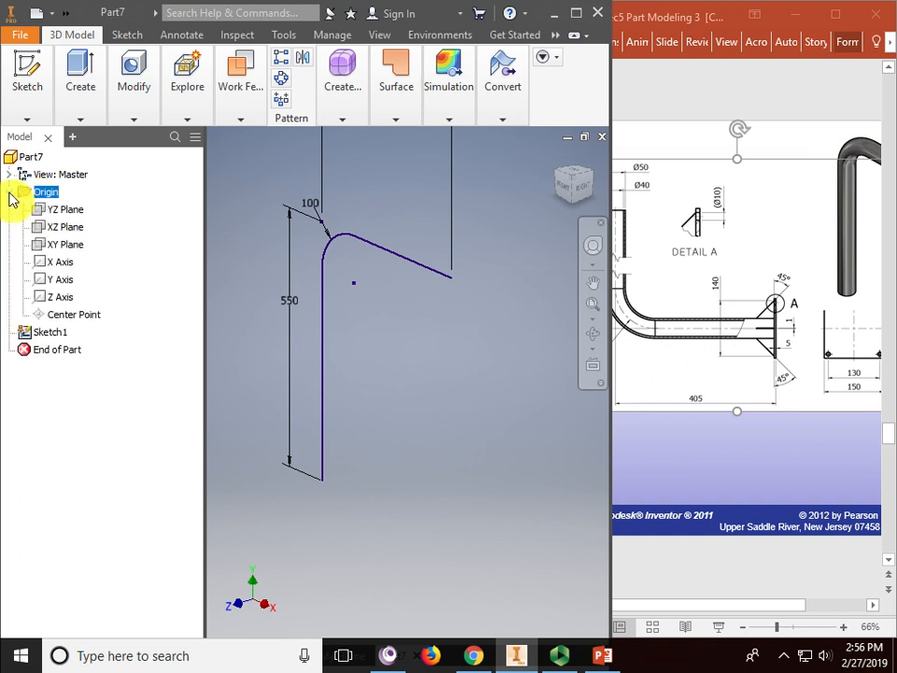
click(67, 229)
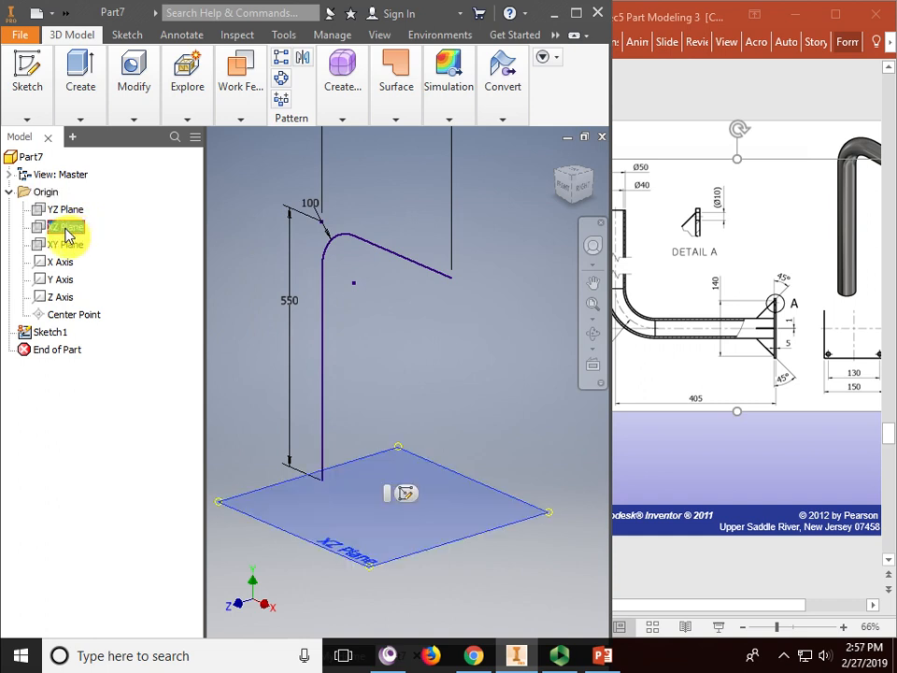
click(28, 74)
click(38, 161)
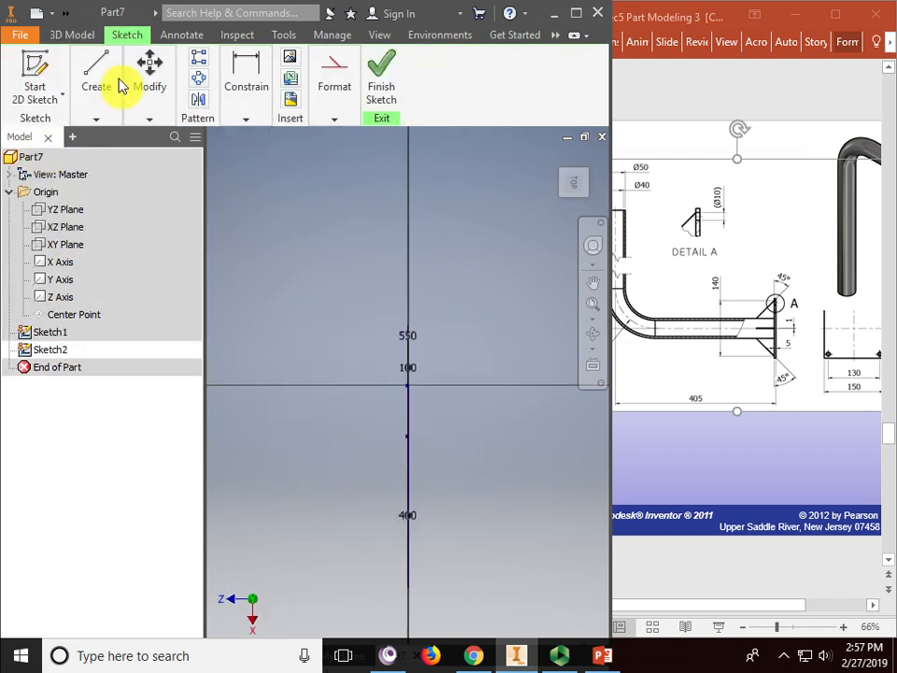
- Draw two concentric circles centred at the sketch origin
click(95, 89)
click(133, 152)
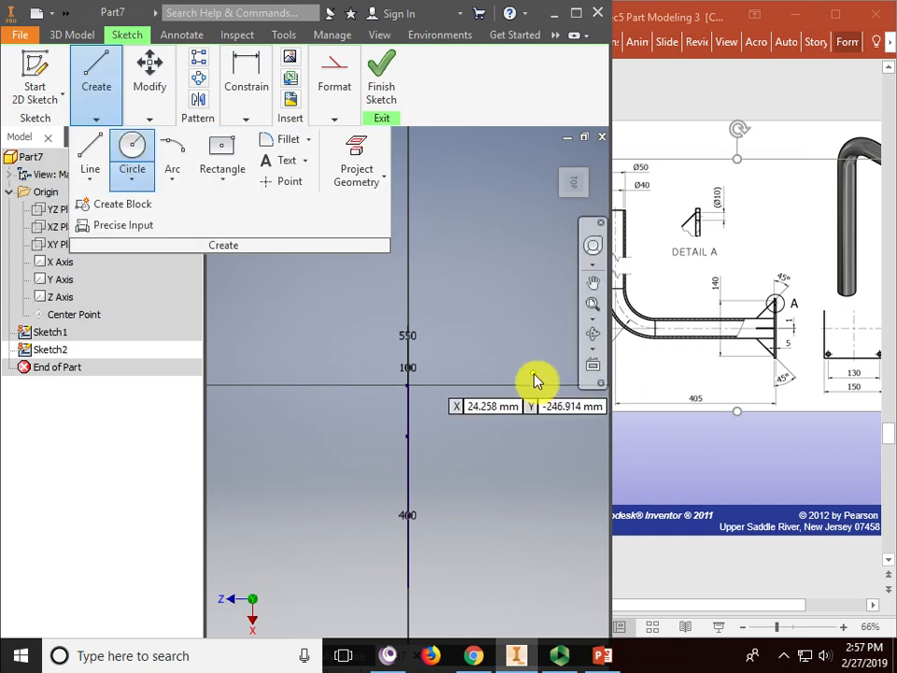
click(407, 385)
scroll(421, 383, down, 5)
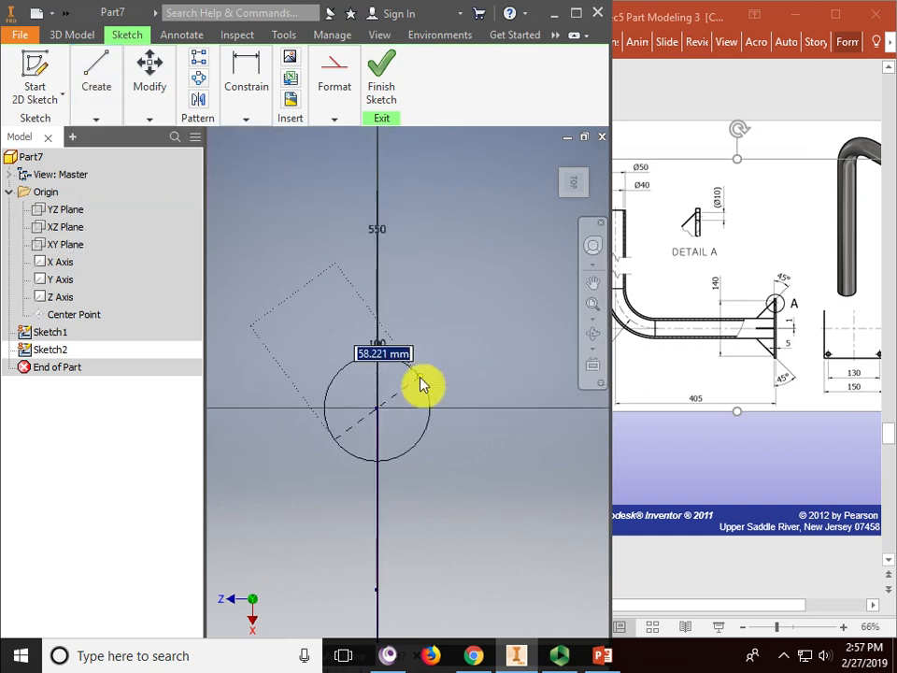
click(426, 366)
click(378, 409)
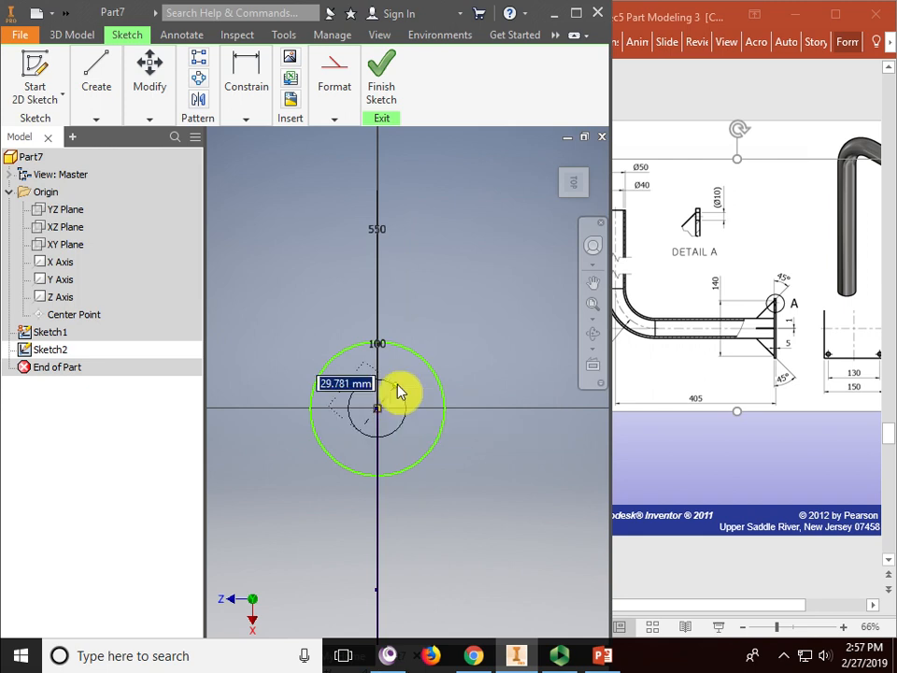
click(410, 387)
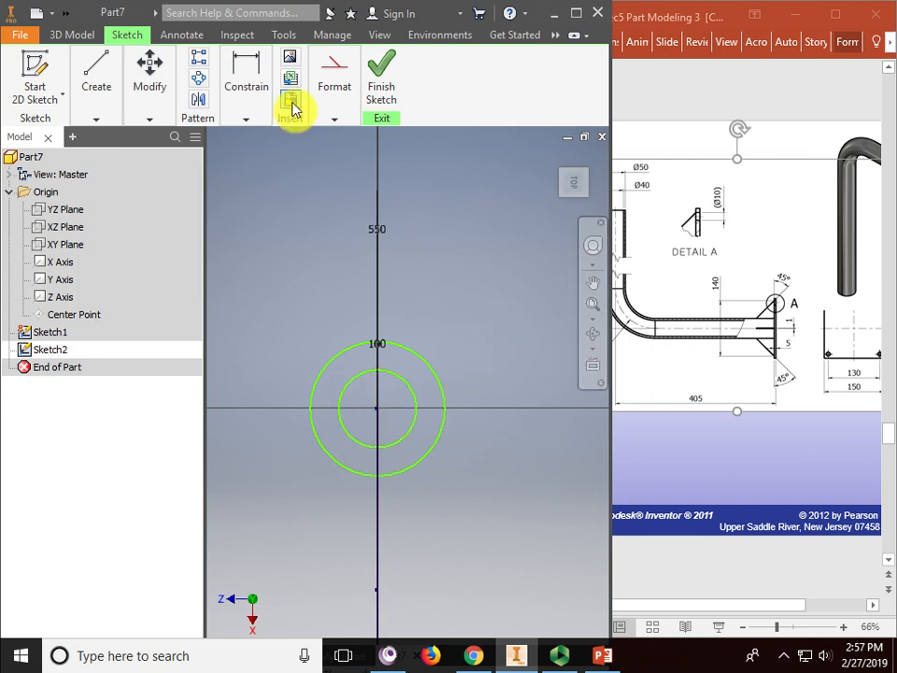
- Dimension the outer circle to diameter 50 and the inner to 40, then finish the sketch
click(247, 82)
click(249, 153)
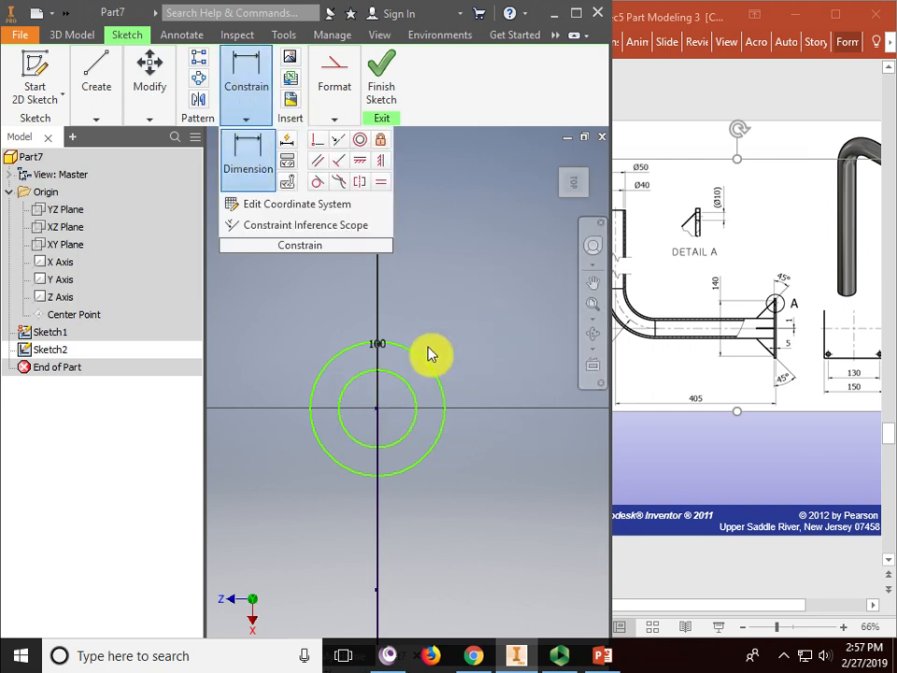
click(425, 367)
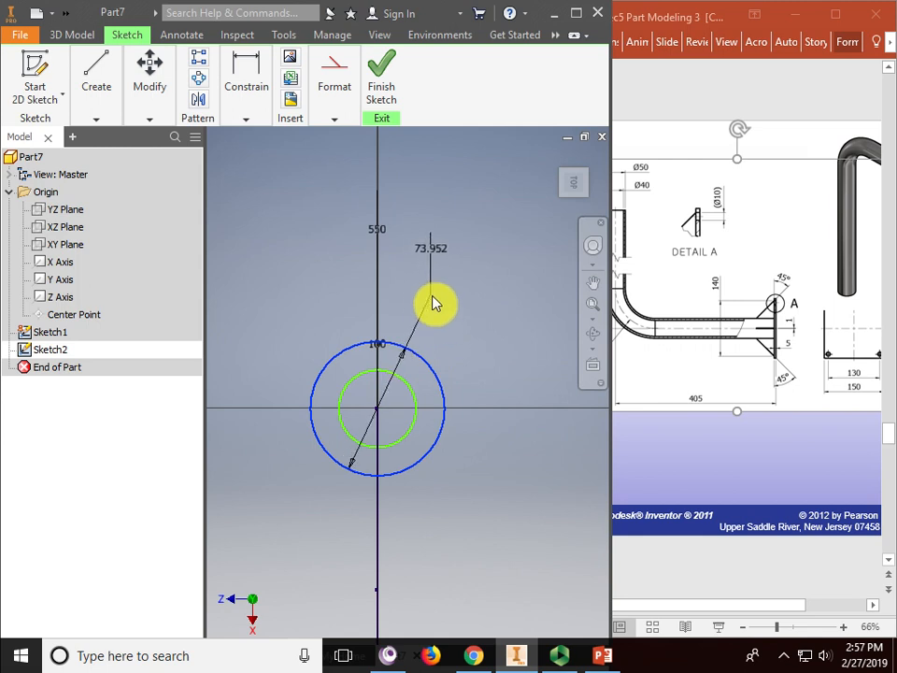
click(447, 323)
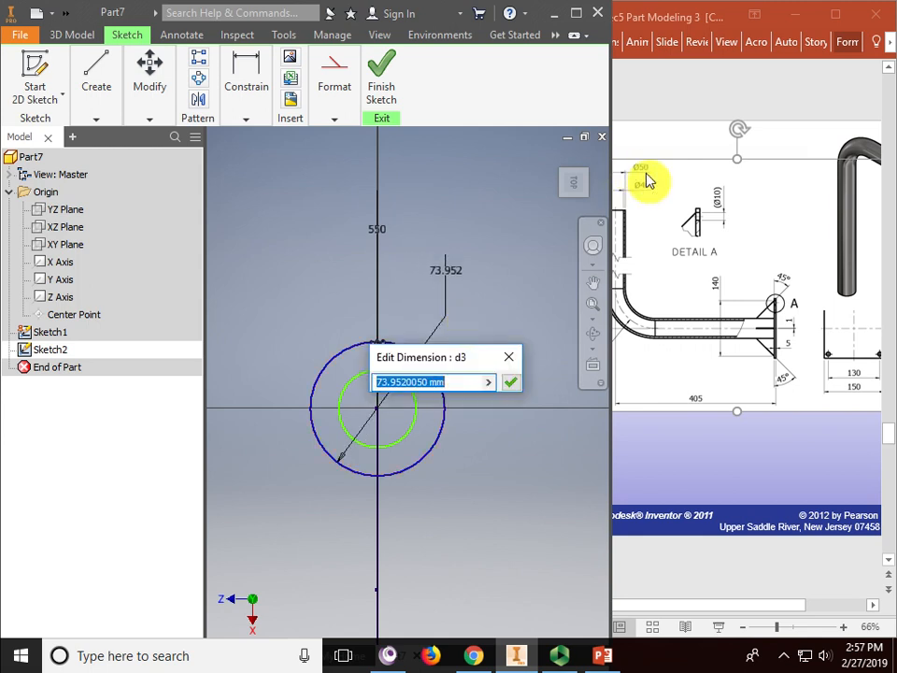
text(50)
key(Return)
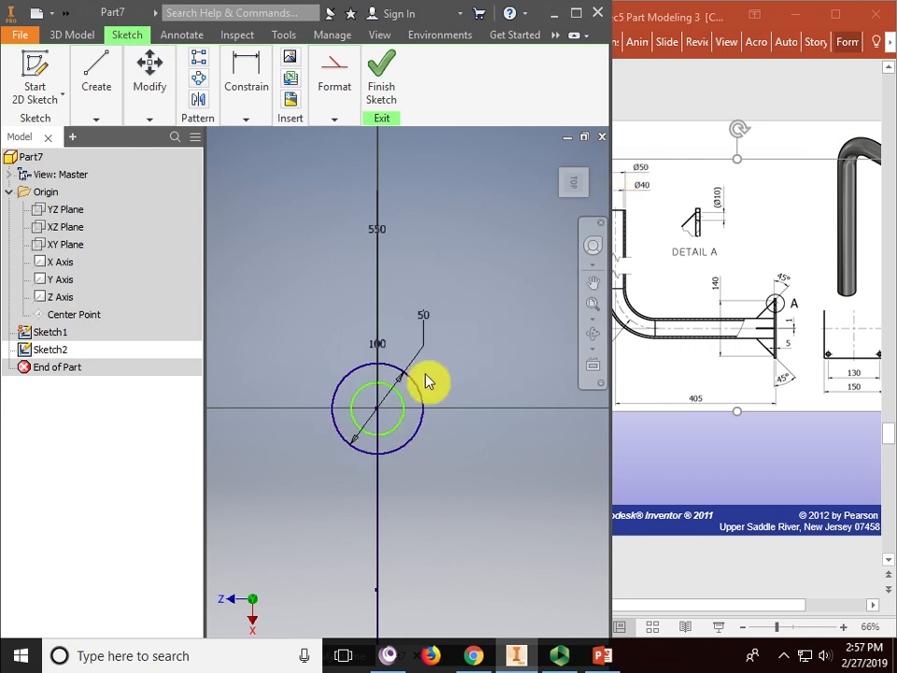
click(404, 408)
click(464, 387)
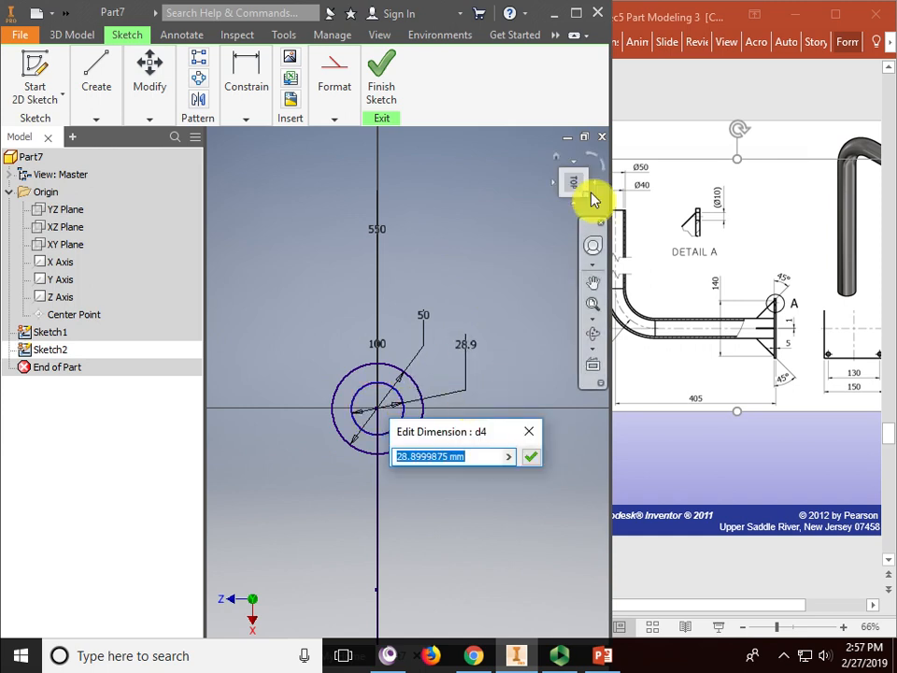
text(40)
key(Return)
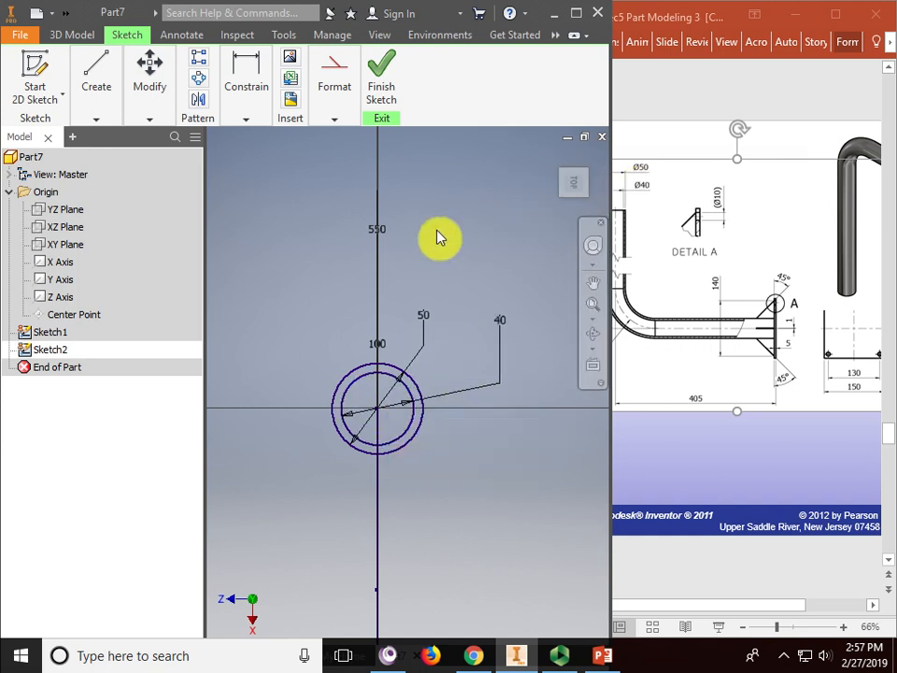
click(381, 82)
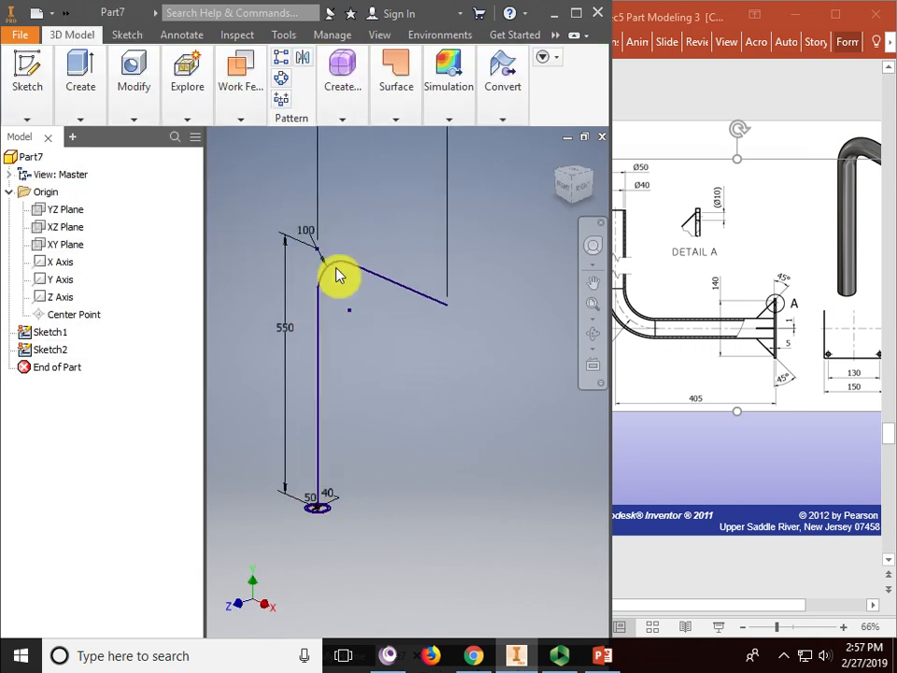
- Sweep the ring between the 50 and 40 circles along the bent line to create Sweep1
mouse_move(90, 117)
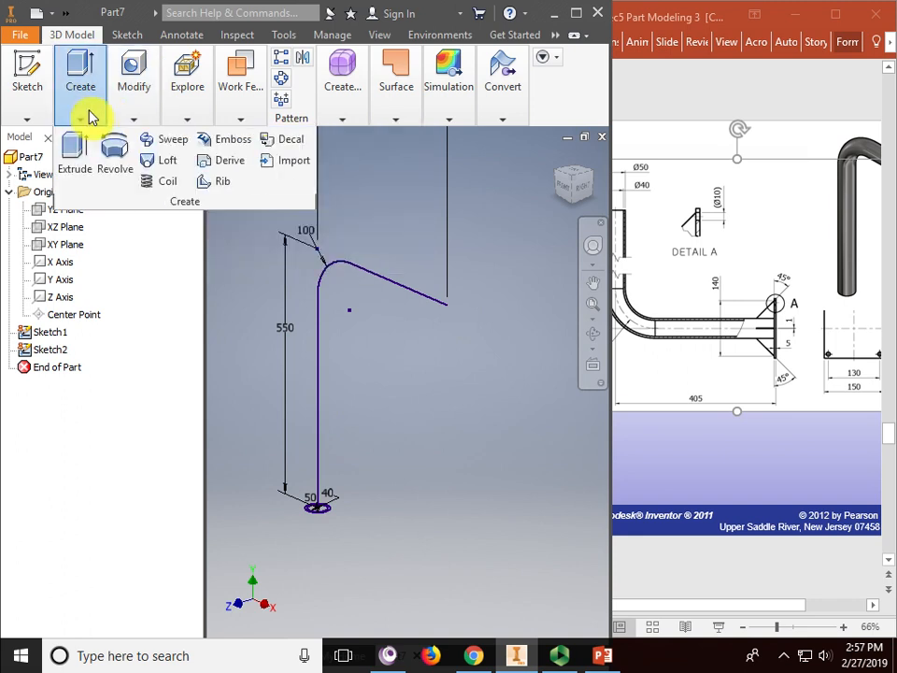
click(171, 147)
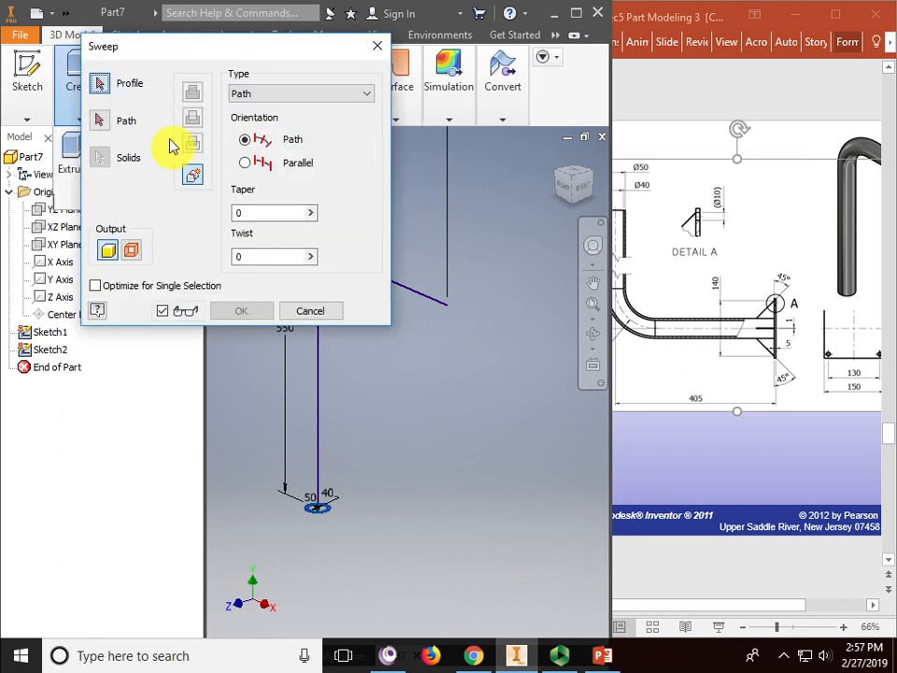
scroll(314, 519, up, 5)
click(262, 515)
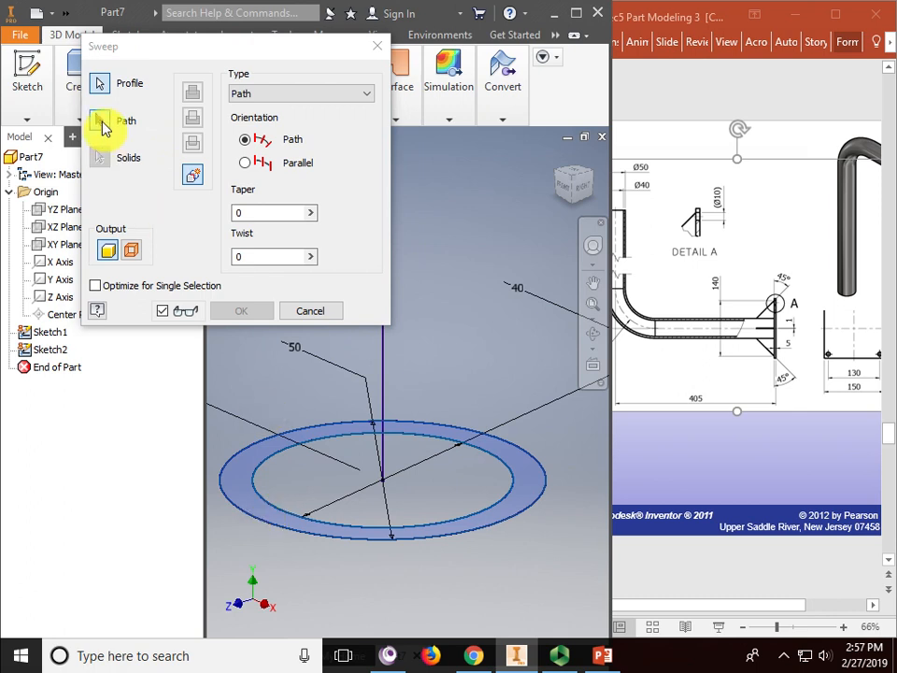
drag(187, 48, 84, 43)
scroll(374, 393, down, 4)
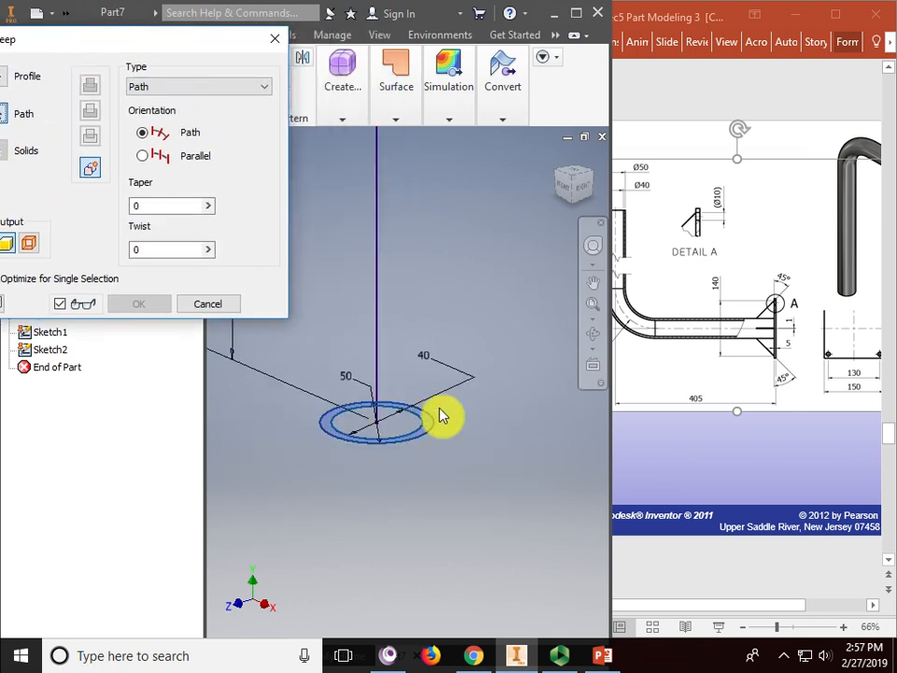
scroll(442, 417, down, 5)
click(430, 358)
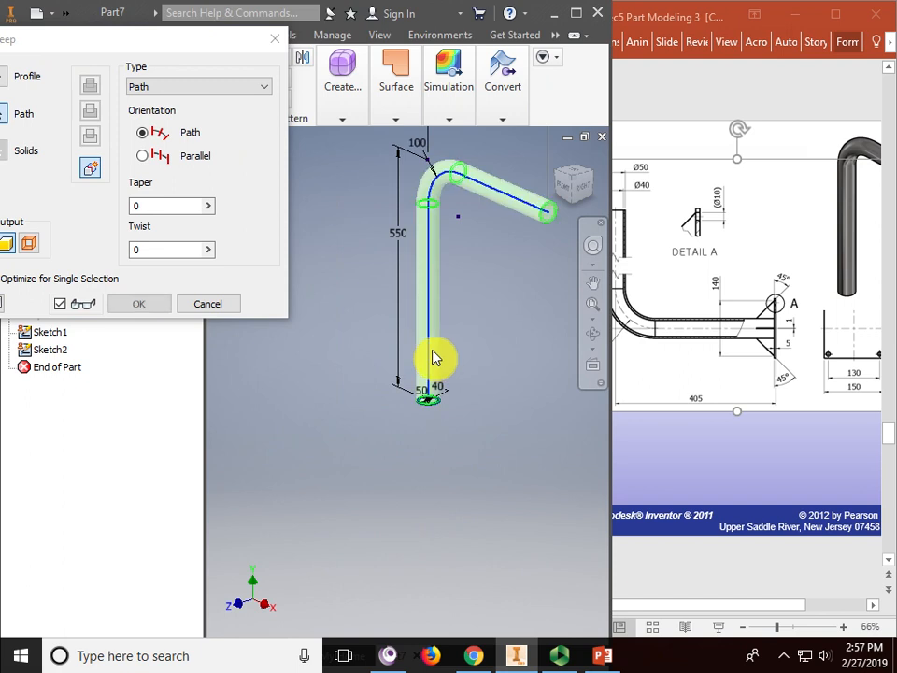
middle_drag(504, 353, 441, 418)
click(138, 304)
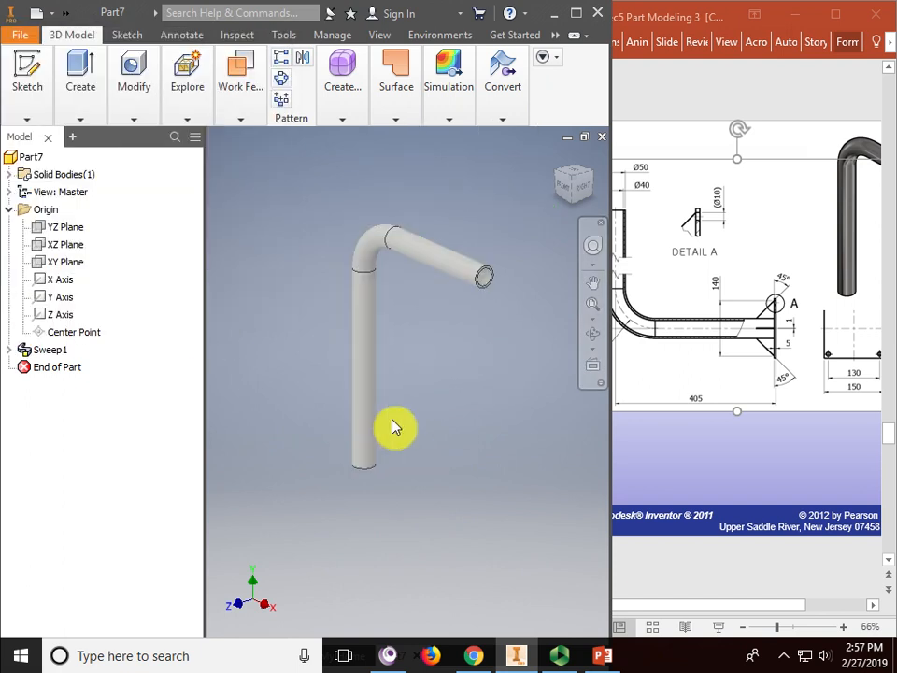
- Pan and zoom to place the swept pipe in a clearer spot
scroll(410, 420, up, 3)
scroll(429, 417, down, 3)
middle_drag(476, 396, 397, 414)
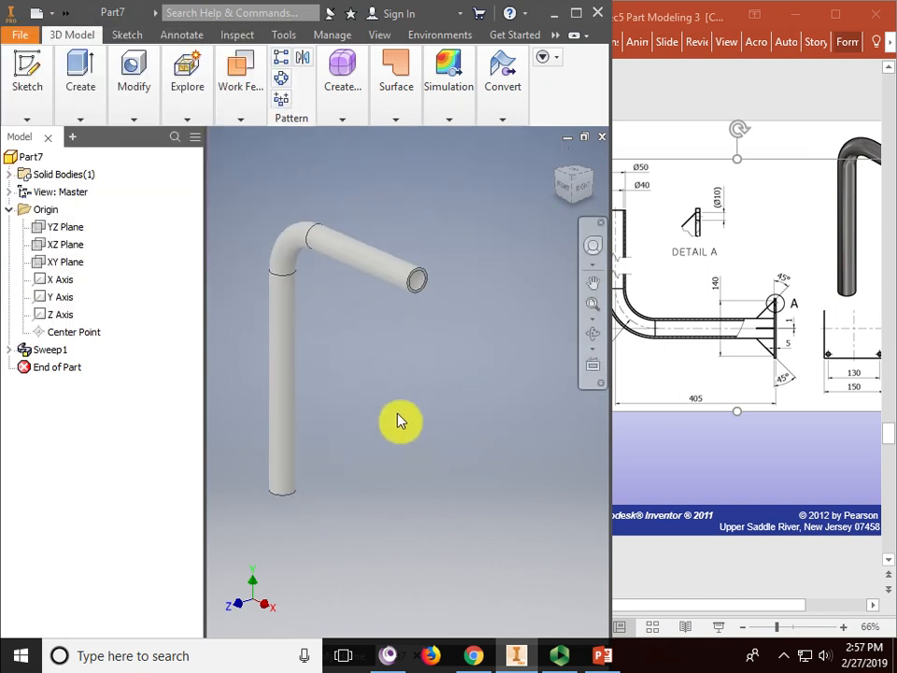
- Bring the slide's 3-D bracket picture into view, then return to the Inventor part
click(706, 472)
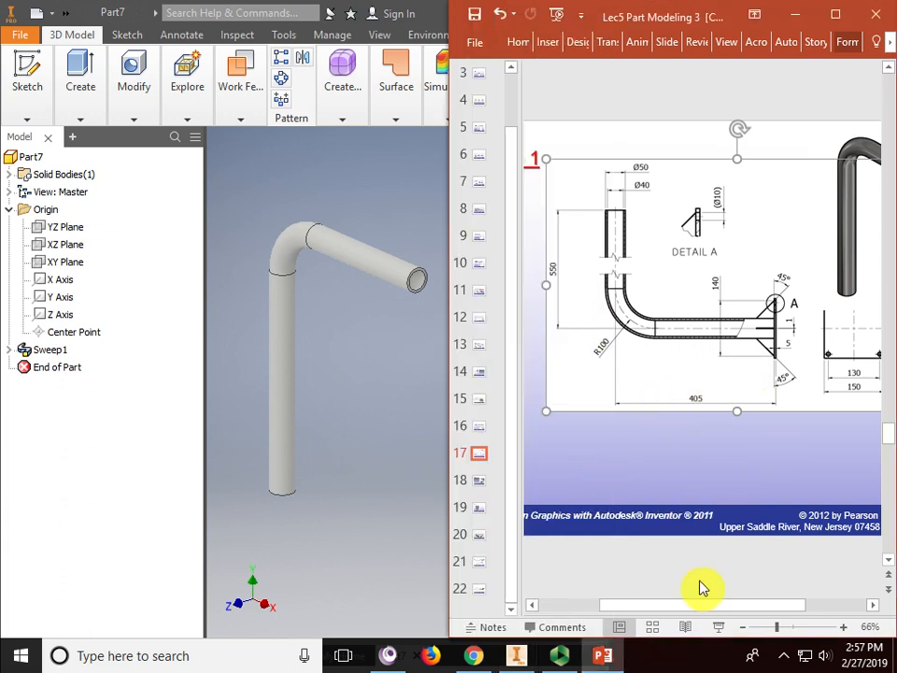
drag(705, 605, 796, 605)
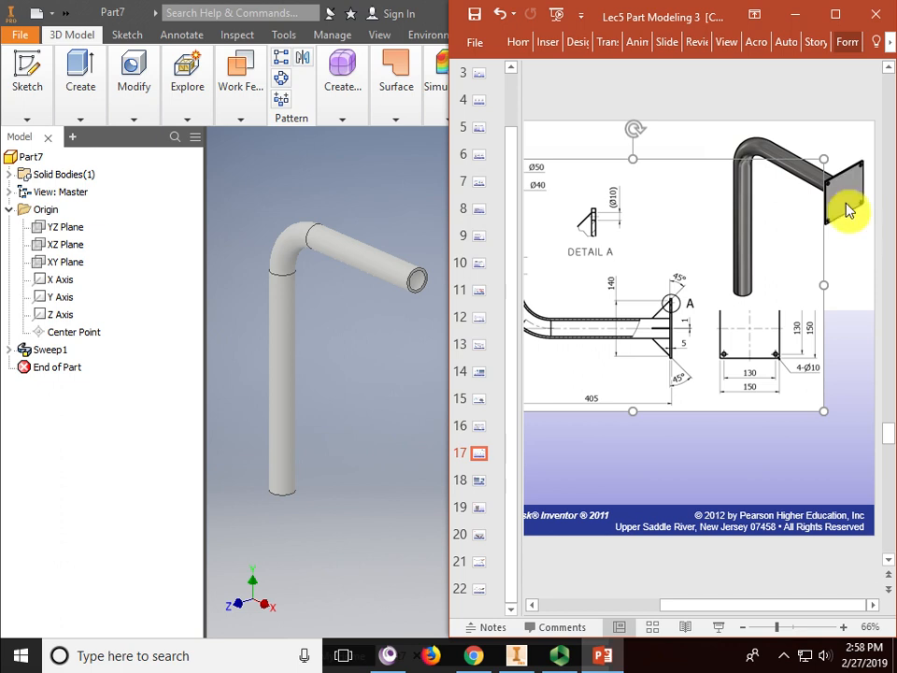
click(858, 248)
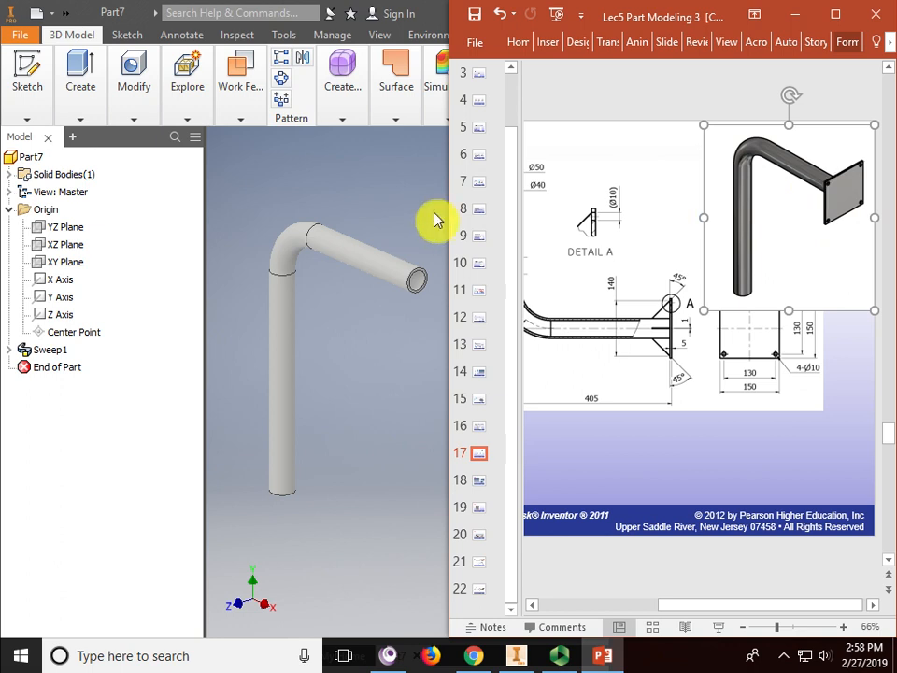
click(402, 199)
click(28, 79)
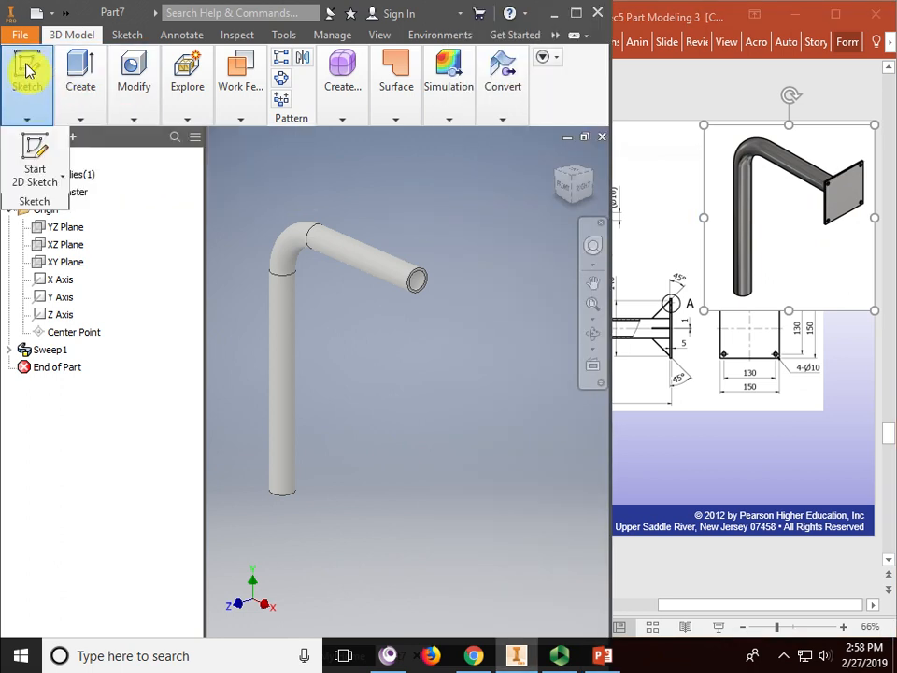
- Start a new 2D sketch on the pipe's end face and centre the view on it
click(34, 149)
scroll(426, 250, up, 5)
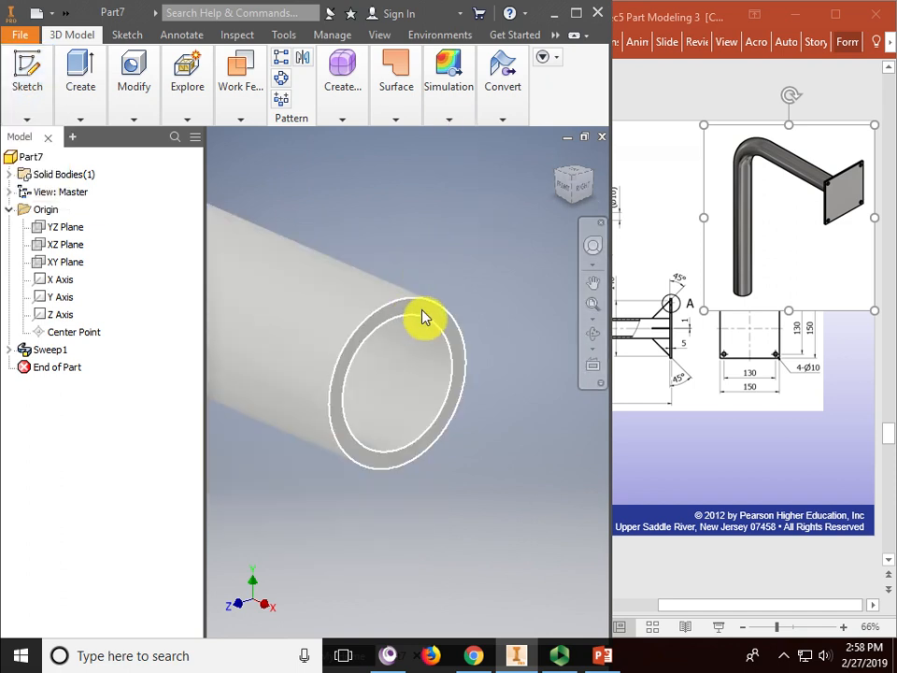
click(423, 316)
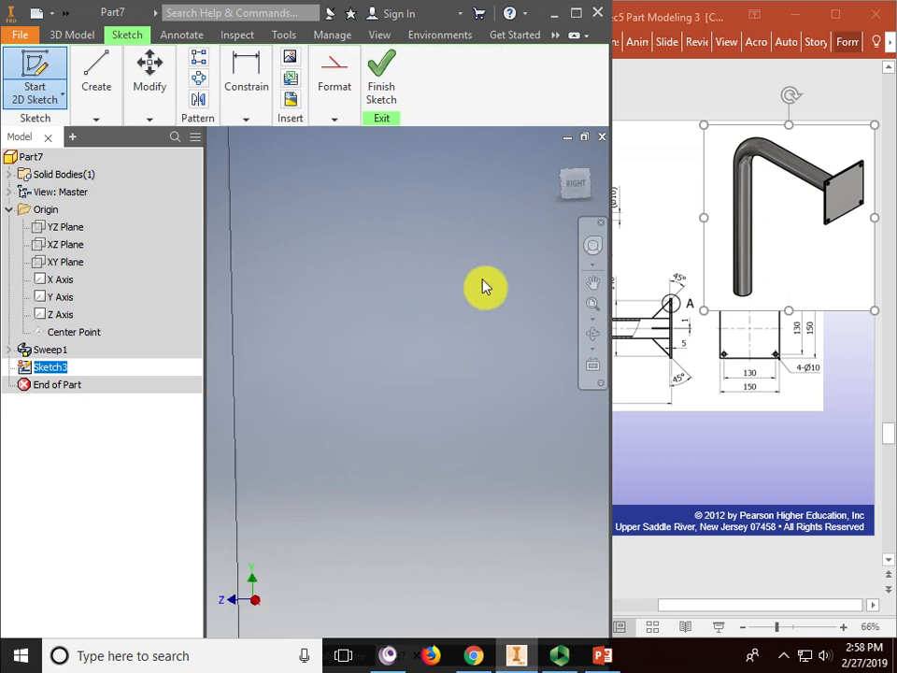
scroll(469, 375, down, 5)
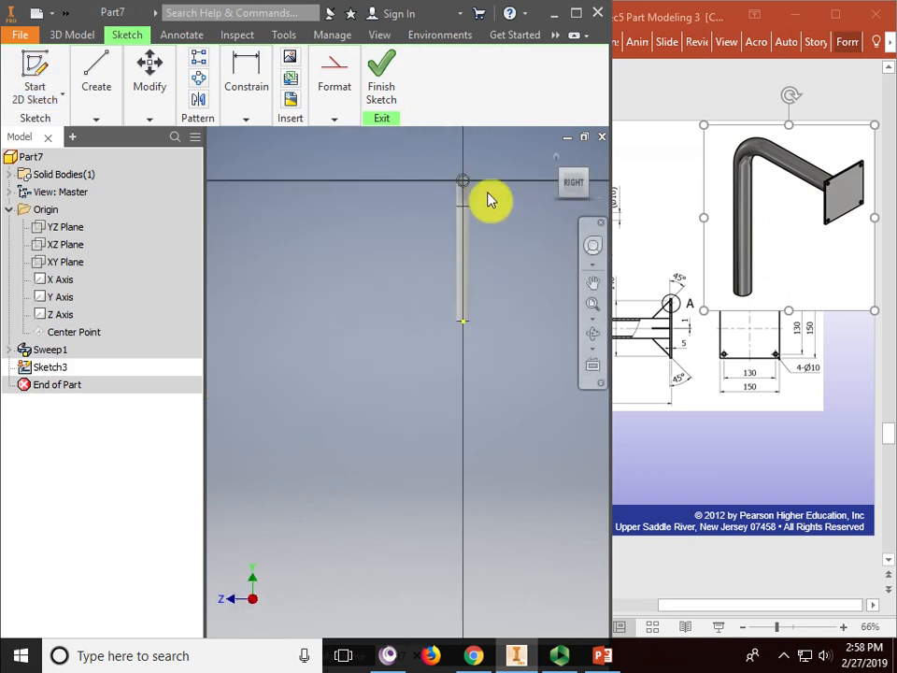
middle_drag(487, 198, 439, 270)
scroll(430, 250, up, 5)
middle_drag(400, 200, 450, 241)
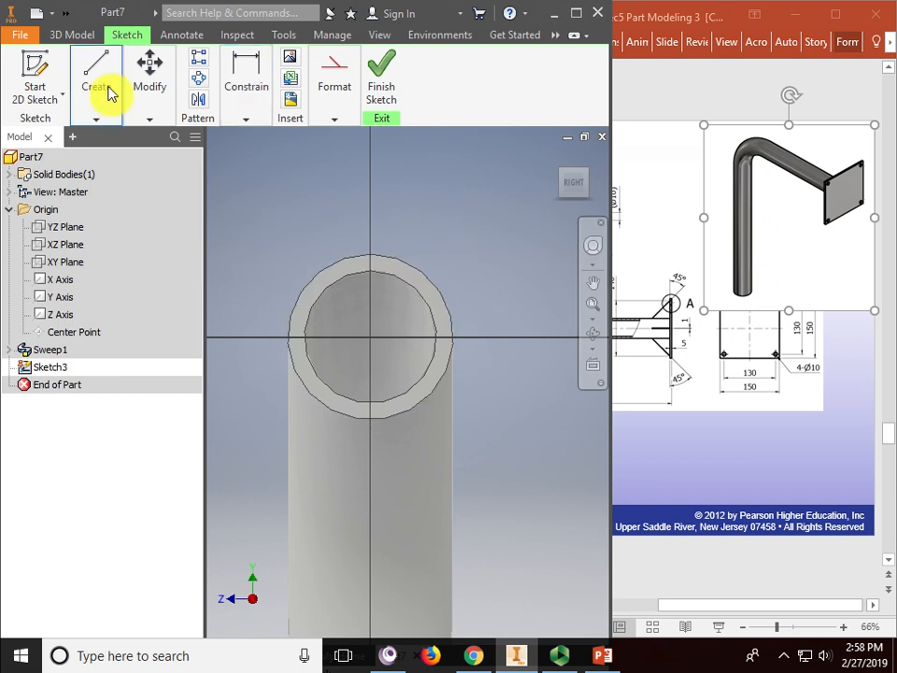
- Draw a centre-point rectangle centred on the sketch origin
click(103, 121)
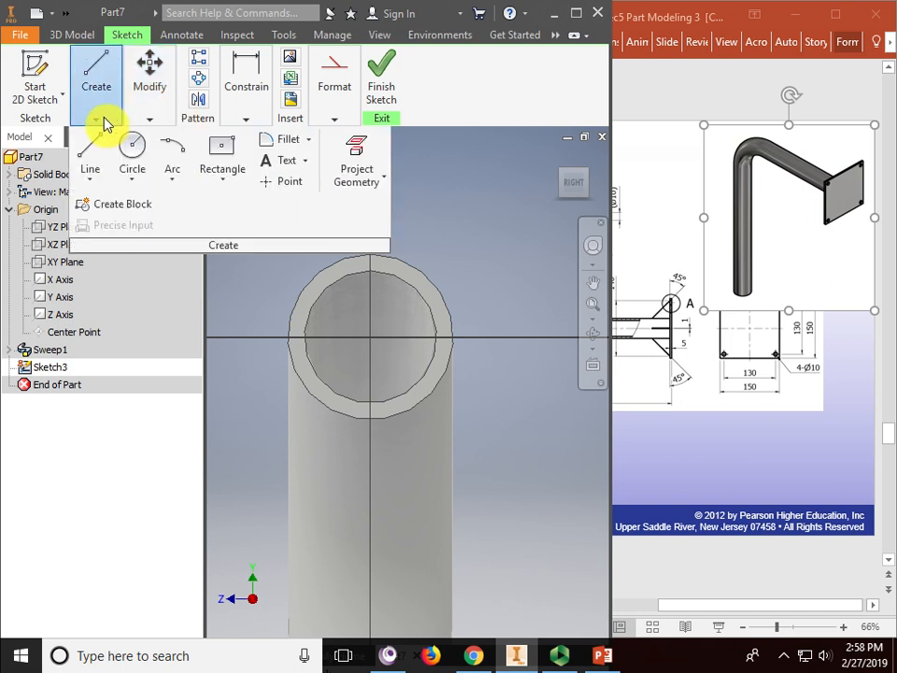
click(222, 155)
click(226, 181)
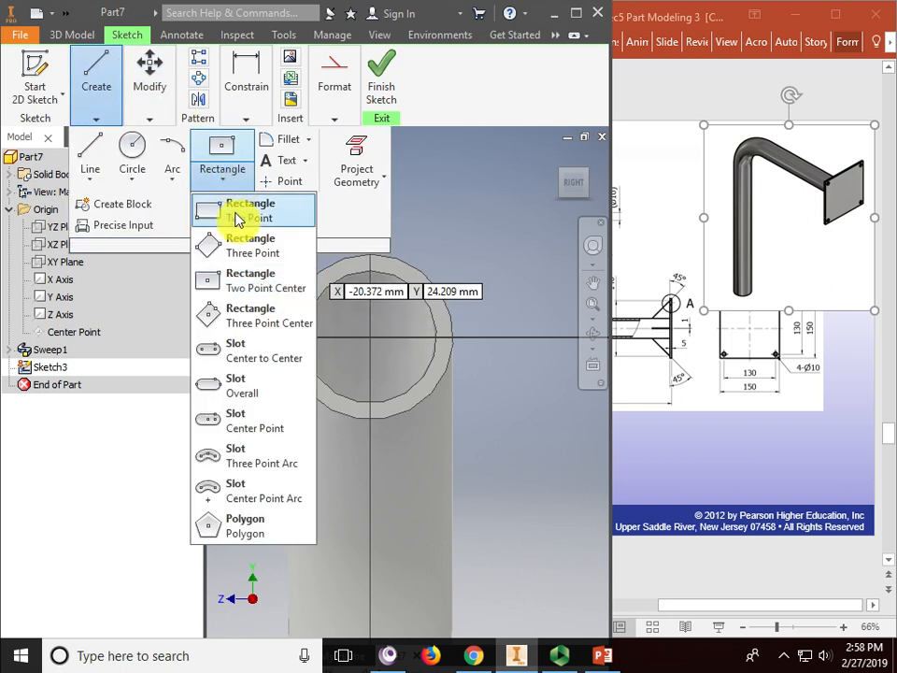
click(230, 287)
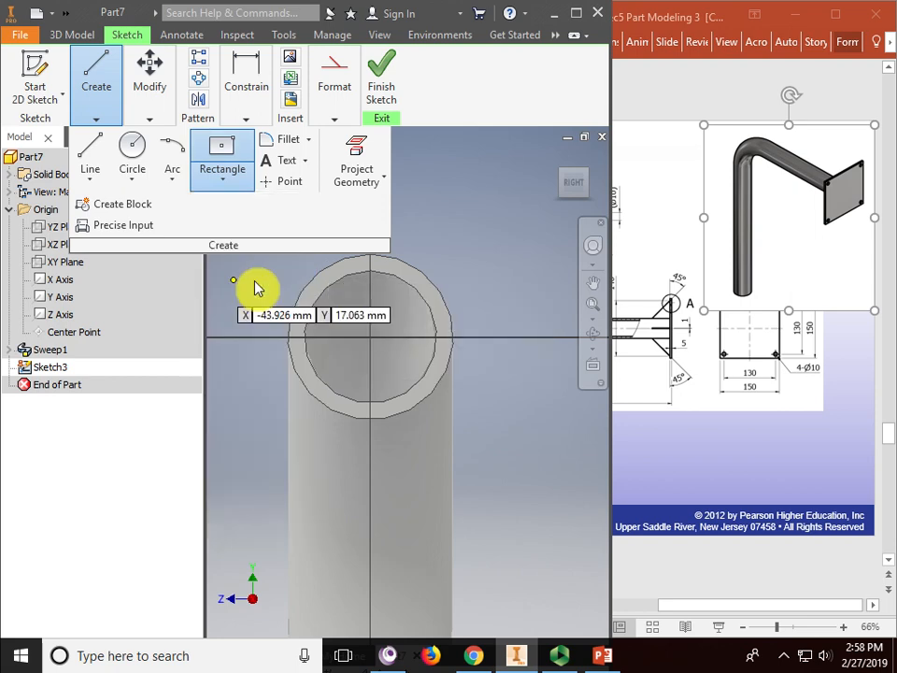
click(370, 339)
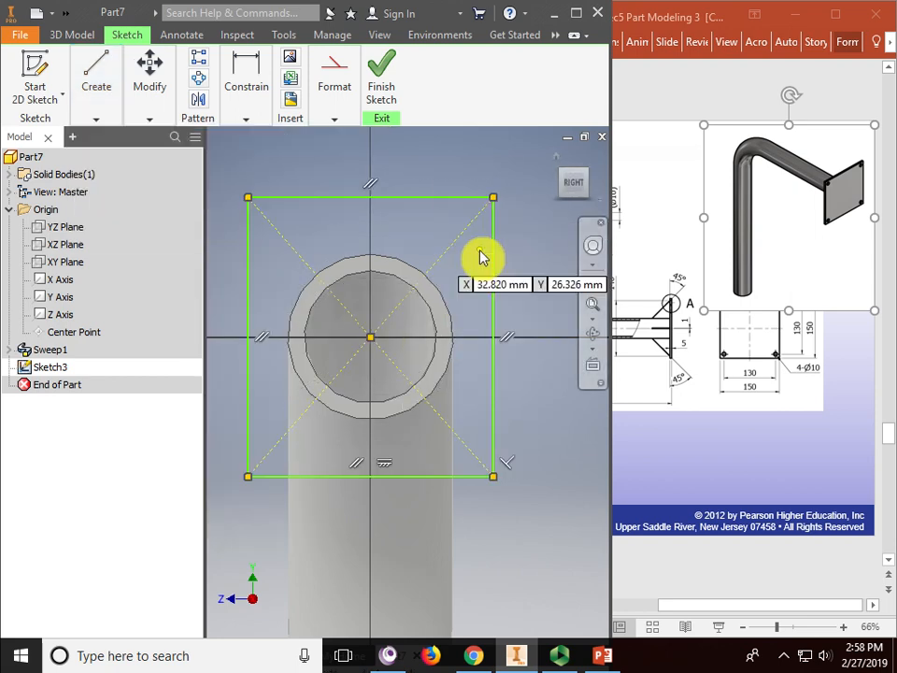
right_click(454, 161)
click(515, 176)
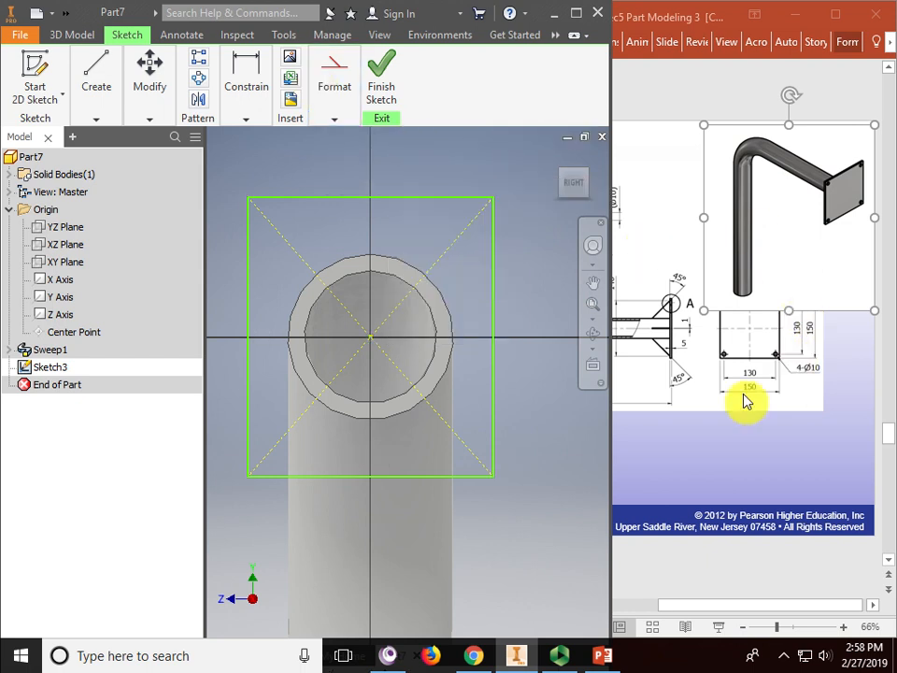
- Dimension the rectangle's width and height to make a 150 × 150 square
click(246, 119)
click(264, 153)
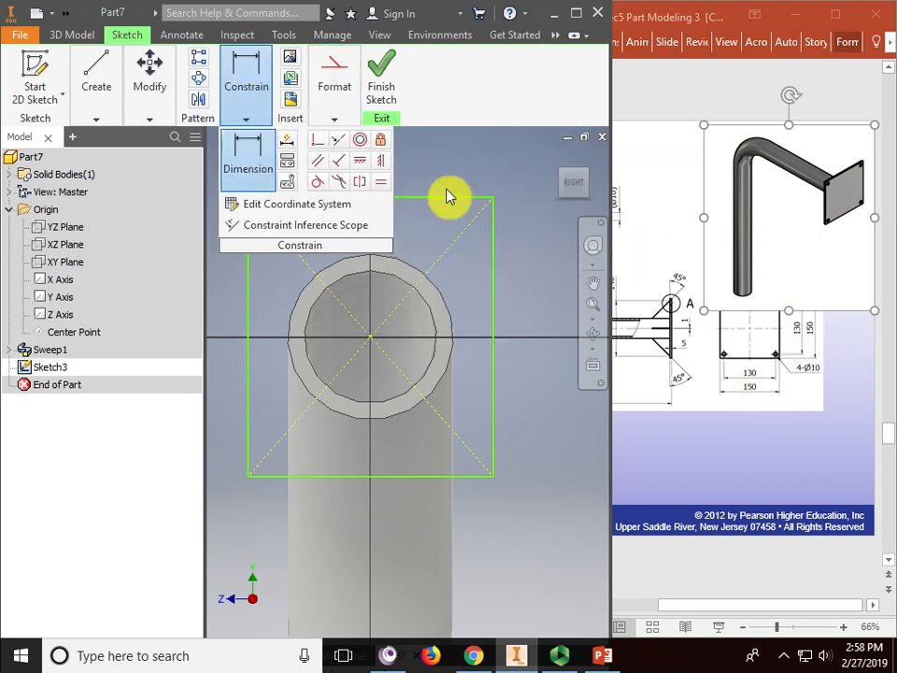
click(447, 197)
click(409, 166)
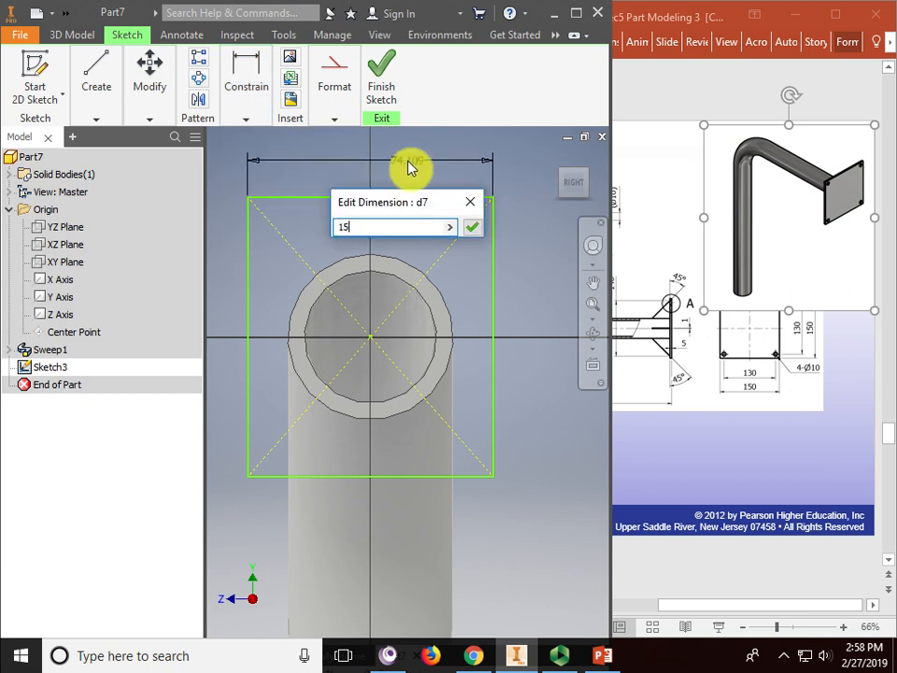
text(15)
key(Return)
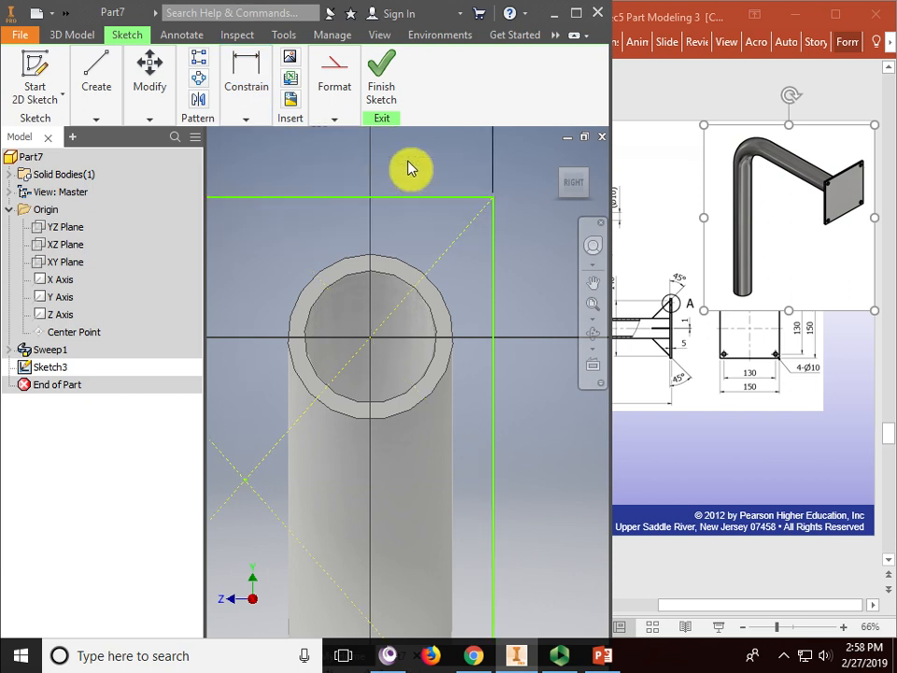
click(495, 311)
click(531, 311)
text(150)
key(Return)
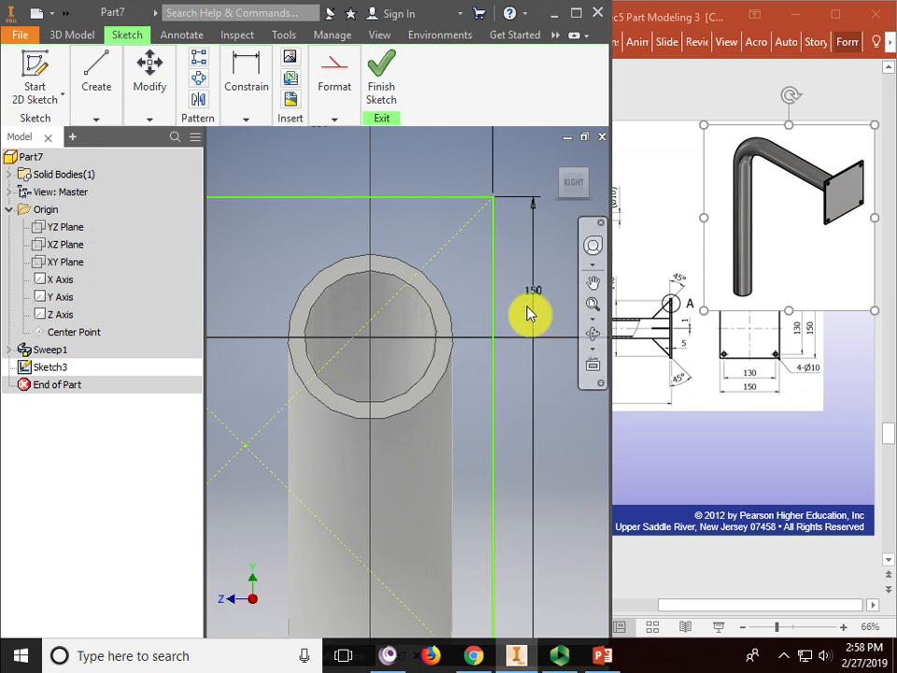
scroll(449, 374, down, 5)
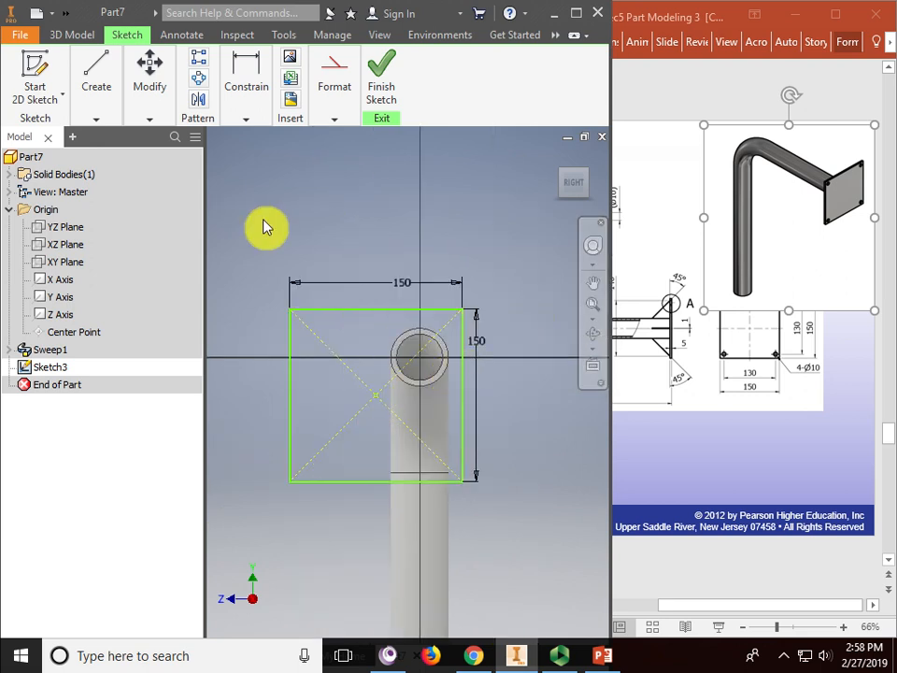
- Maximize the part window, try a coincident constraint on the square's centre, then cancel it
click(96, 84)
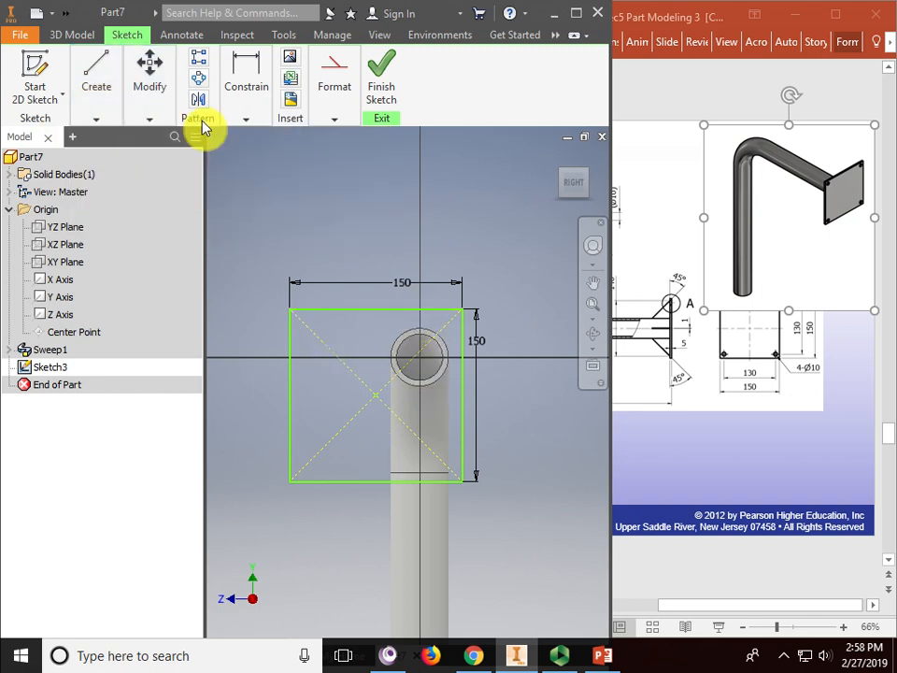
click(576, 15)
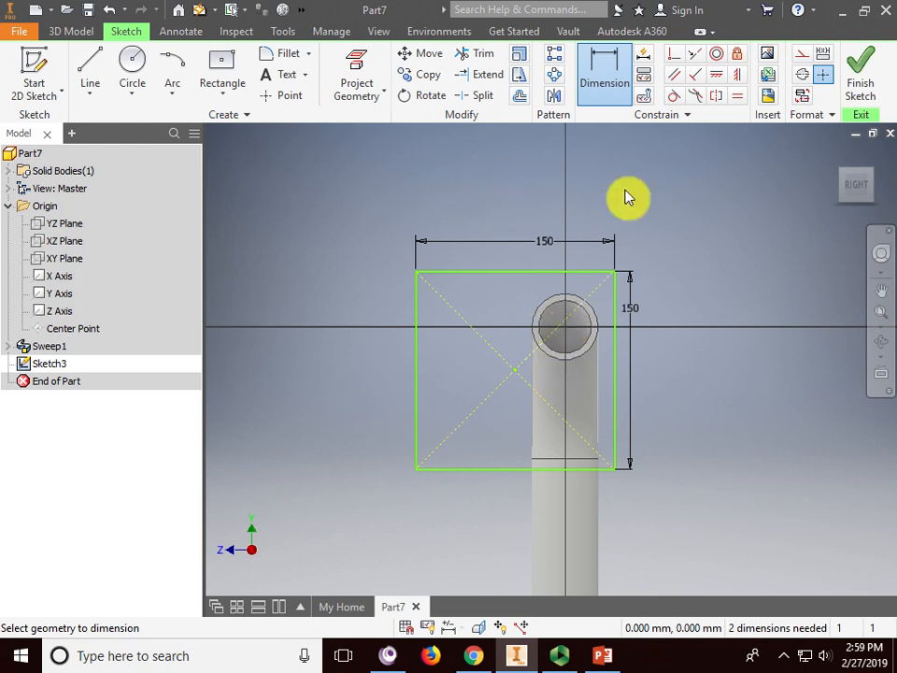
click(675, 64)
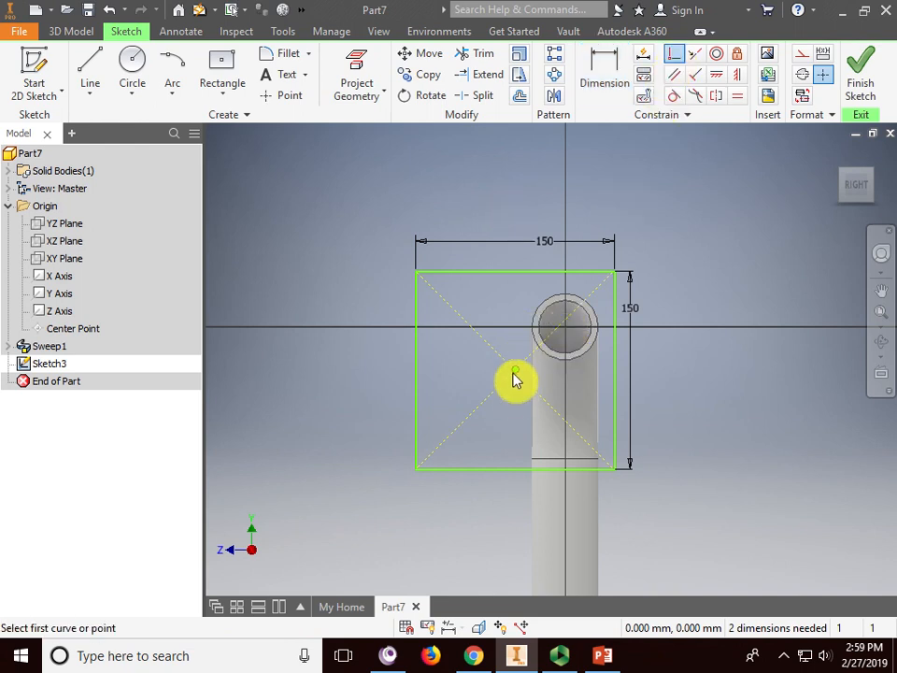
click(515, 370)
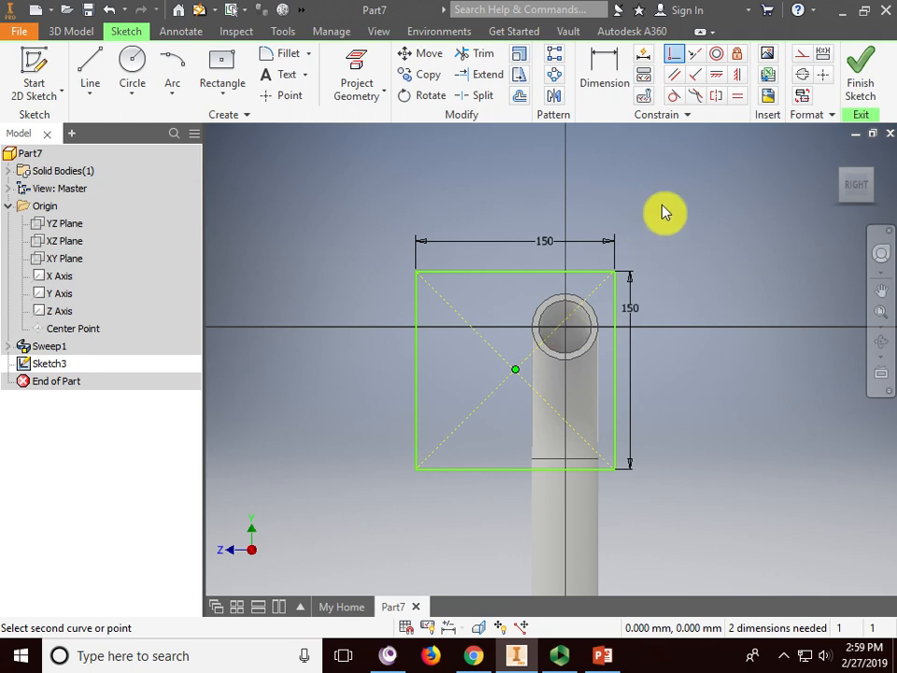
key(Escape)
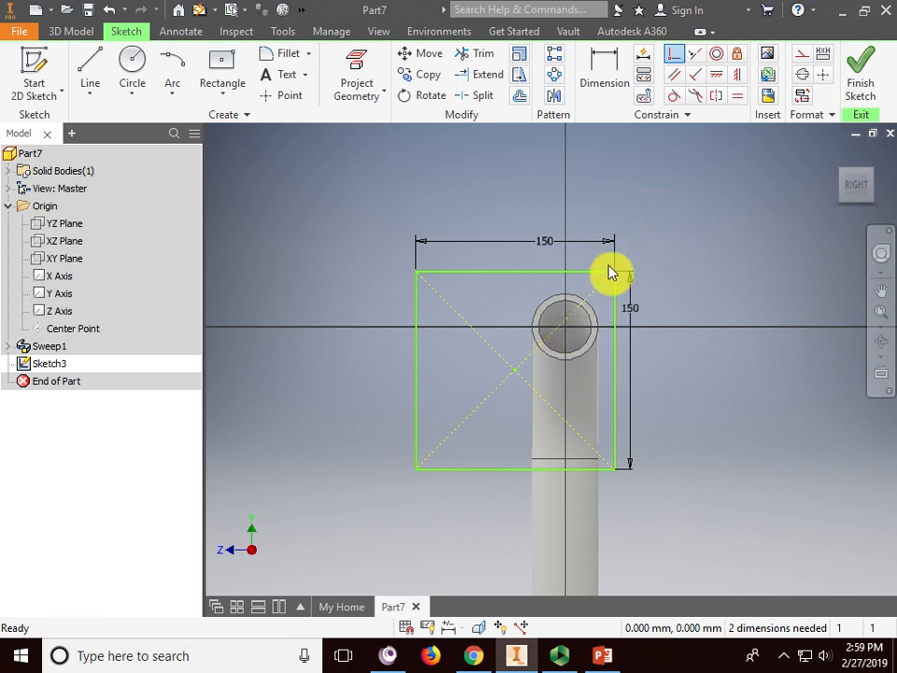
scroll(624, 326, down, 3)
scroll(566, 332, down, 3)
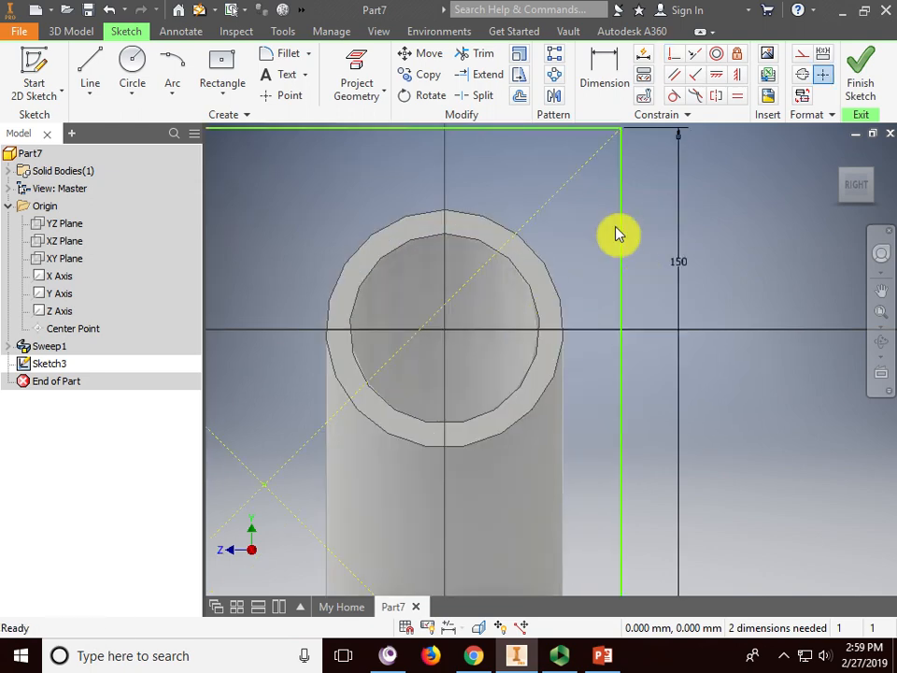
scroll(617, 235, up, 5)
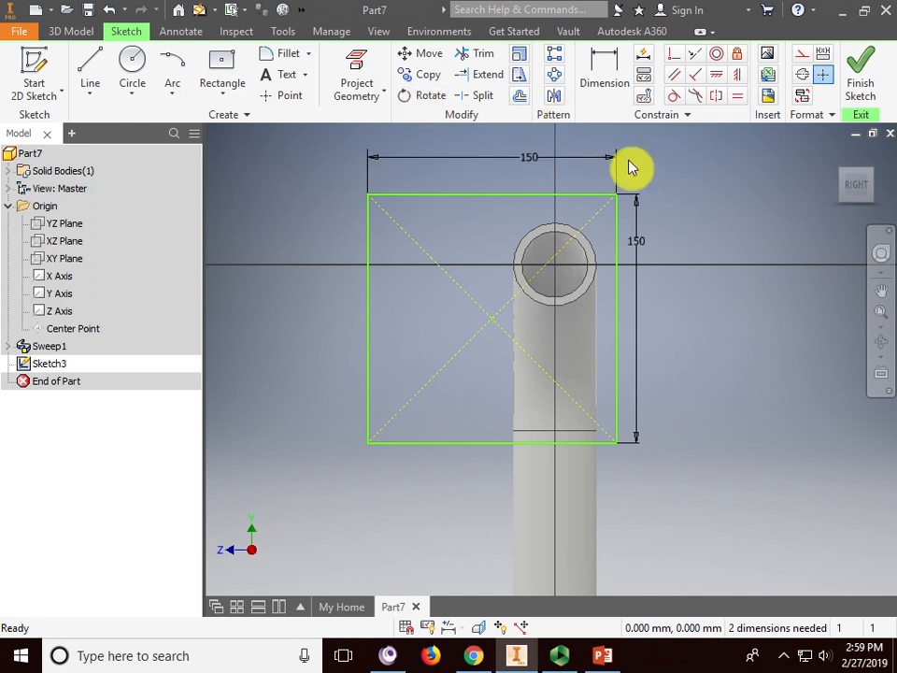
middle_drag(720, 198, 667, 215)
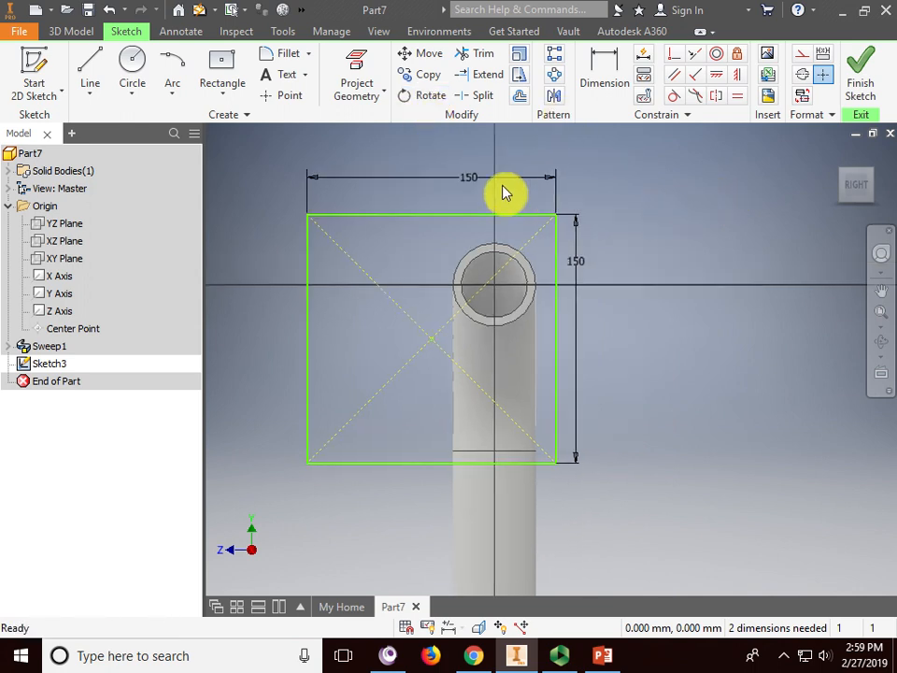
- Dimension the square centre's horizontal offset from the tube circle to 0
click(604, 67)
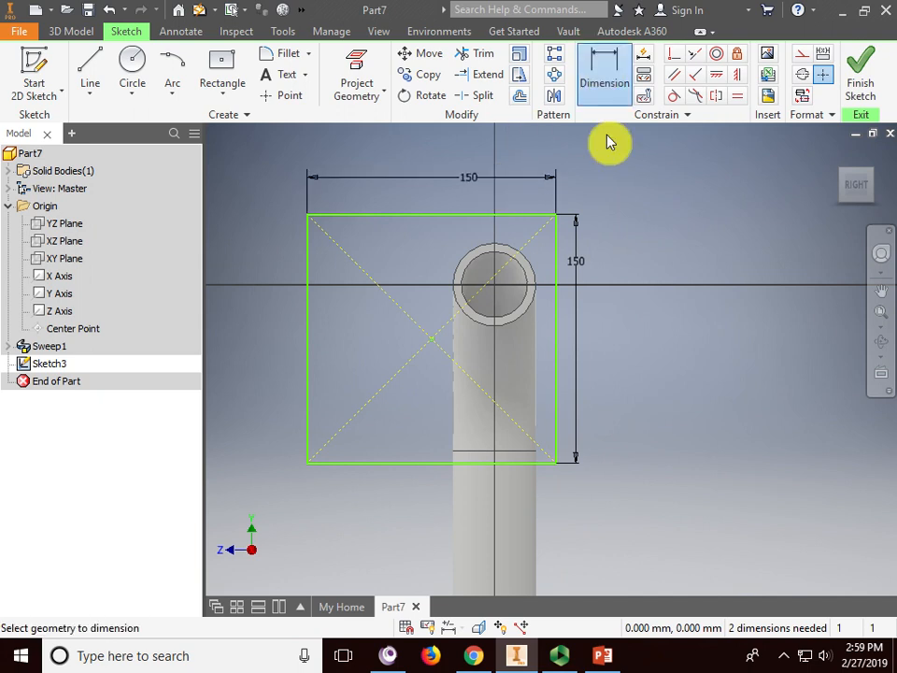
click(431, 339)
click(486, 322)
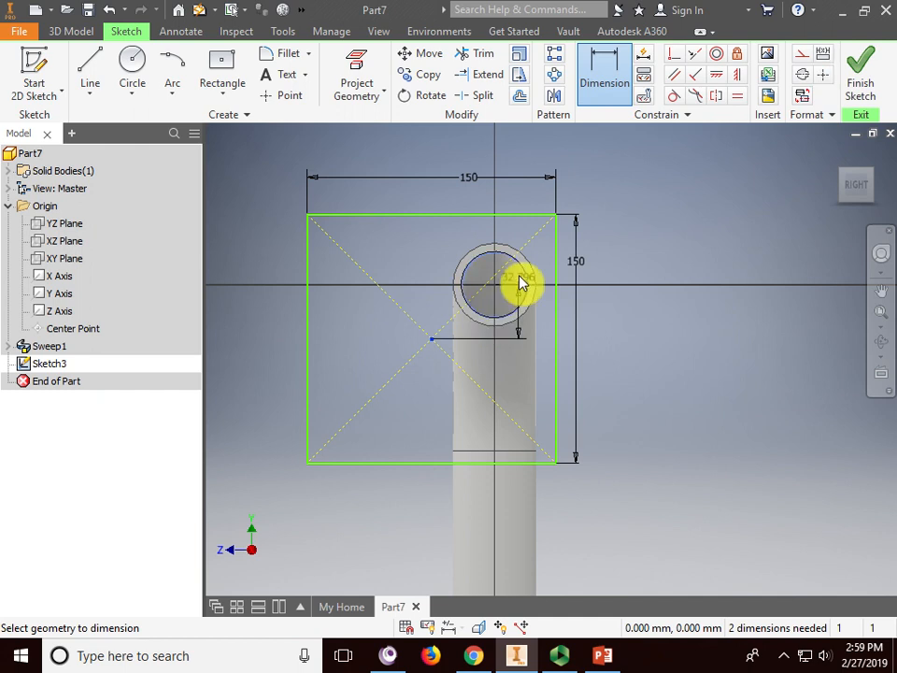
click(431, 338)
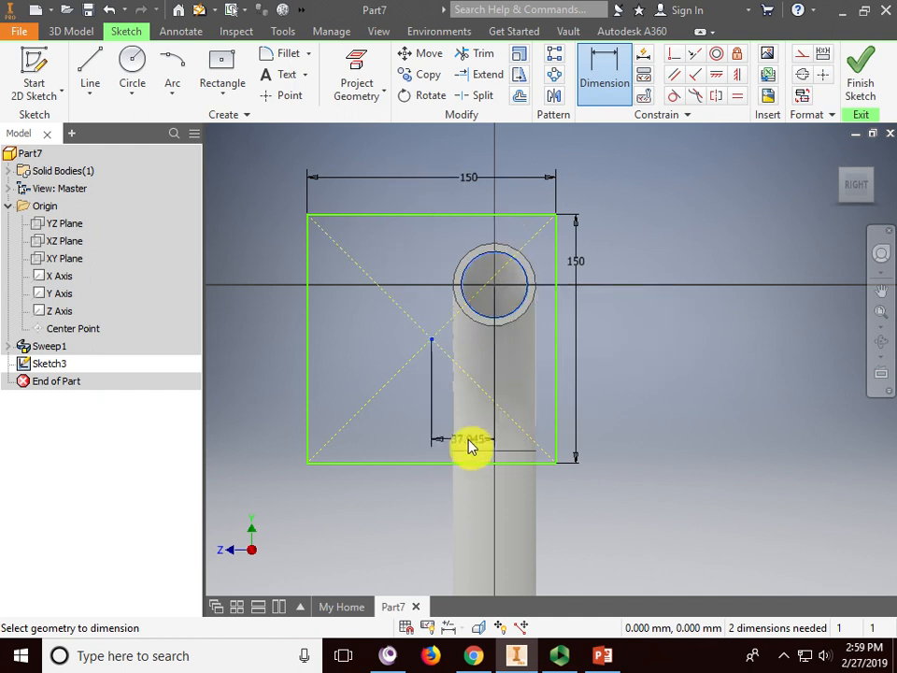
click(470, 445)
text(0)
key(Return)
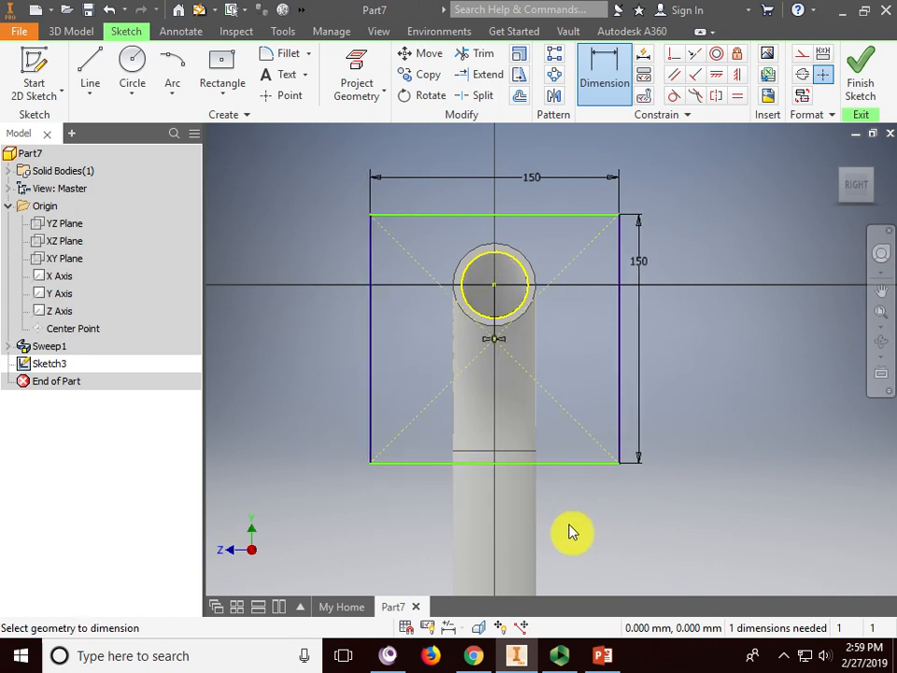
- Dimension the square centre's vertical offset from the tube circle to 0
click(601, 77)
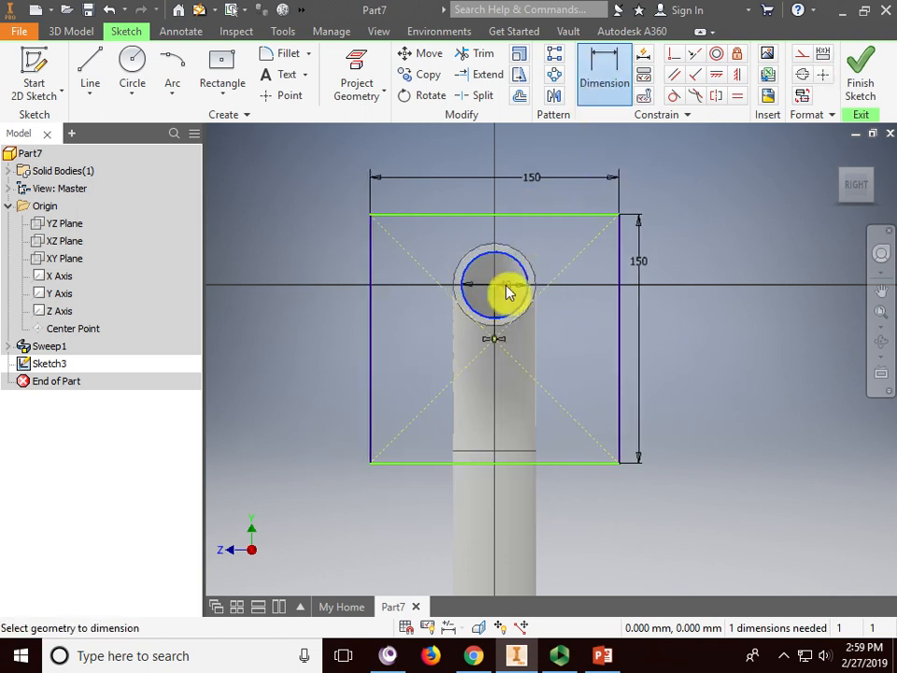
click(495, 346)
click(526, 301)
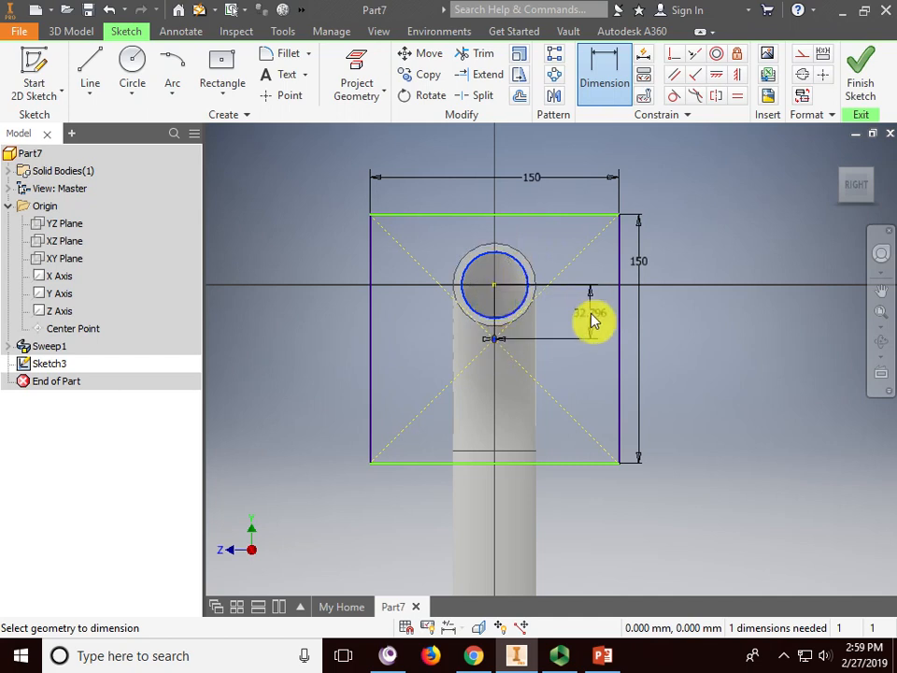
click(591, 319)
text(0)
key(Return)
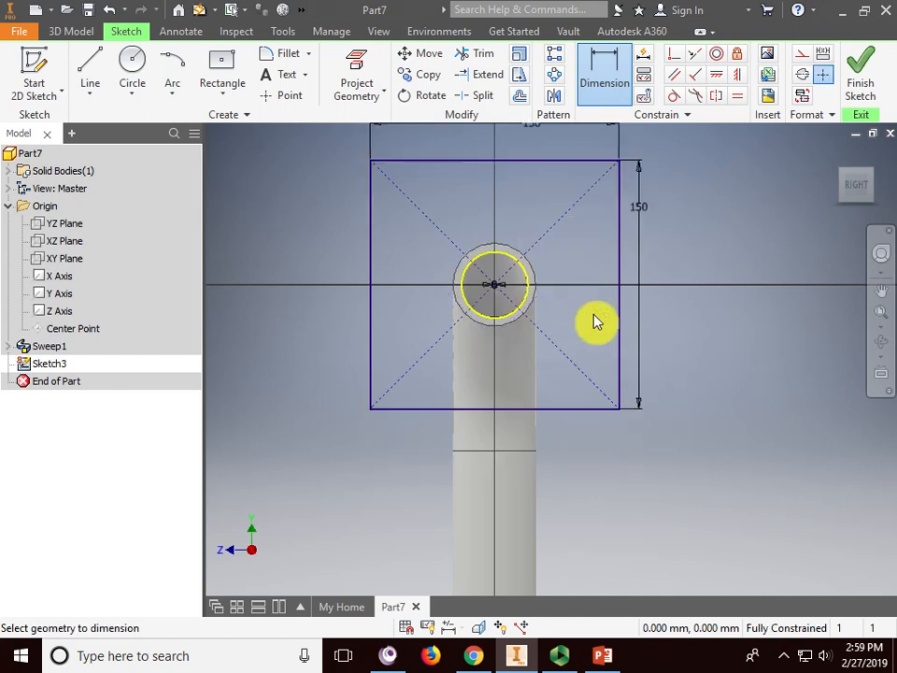
- Finish the plate sketch and try extruding the square, then cancel that attempt
click(864, 74)
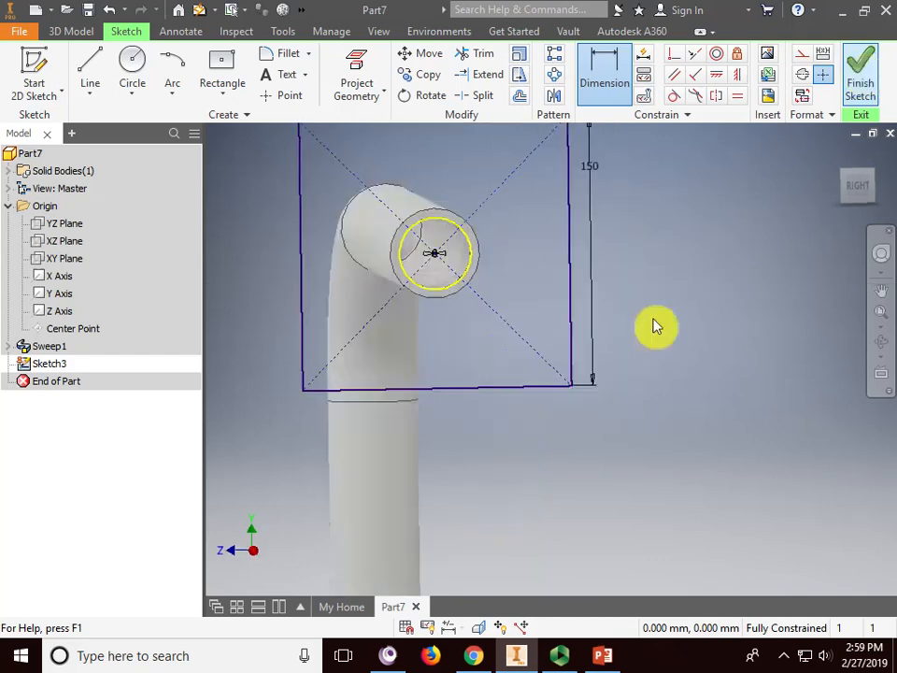
scroll(612, 386, up, 5)
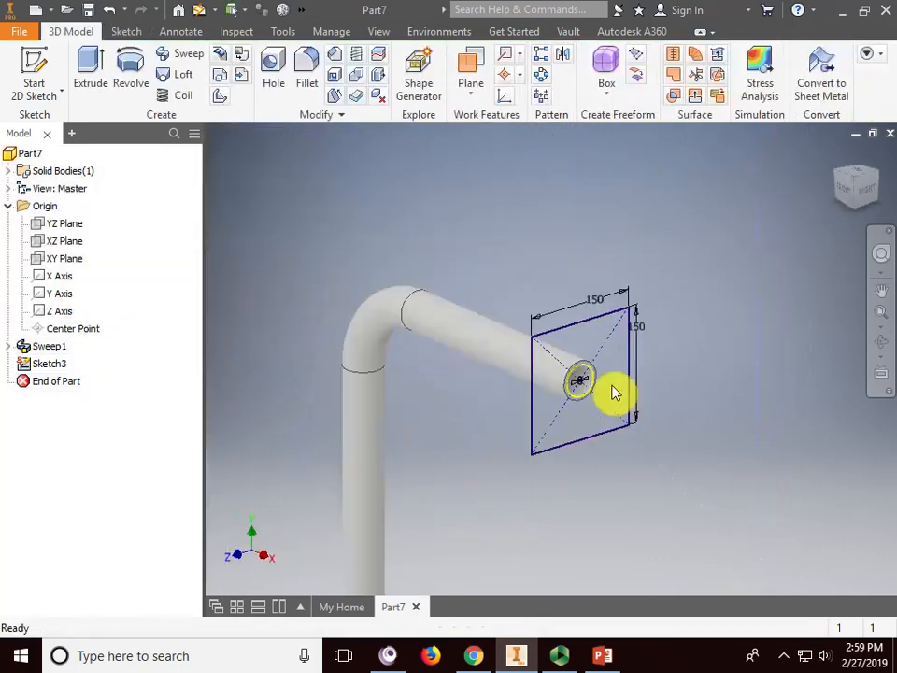
middle_drag(614, 366, 543, 223)
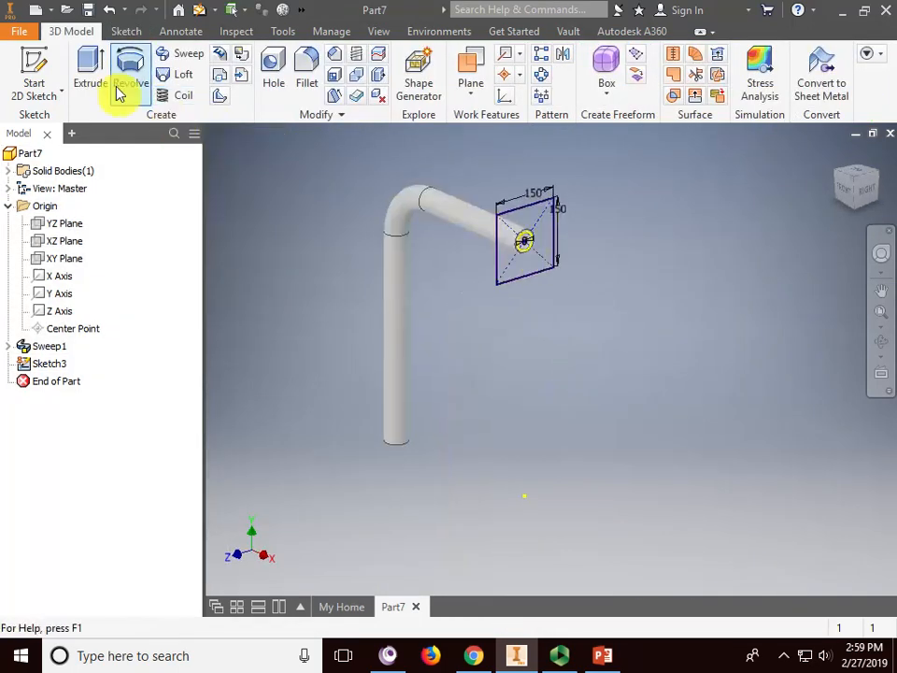
click(88, 70)
scroll(509, 241, down, 5)
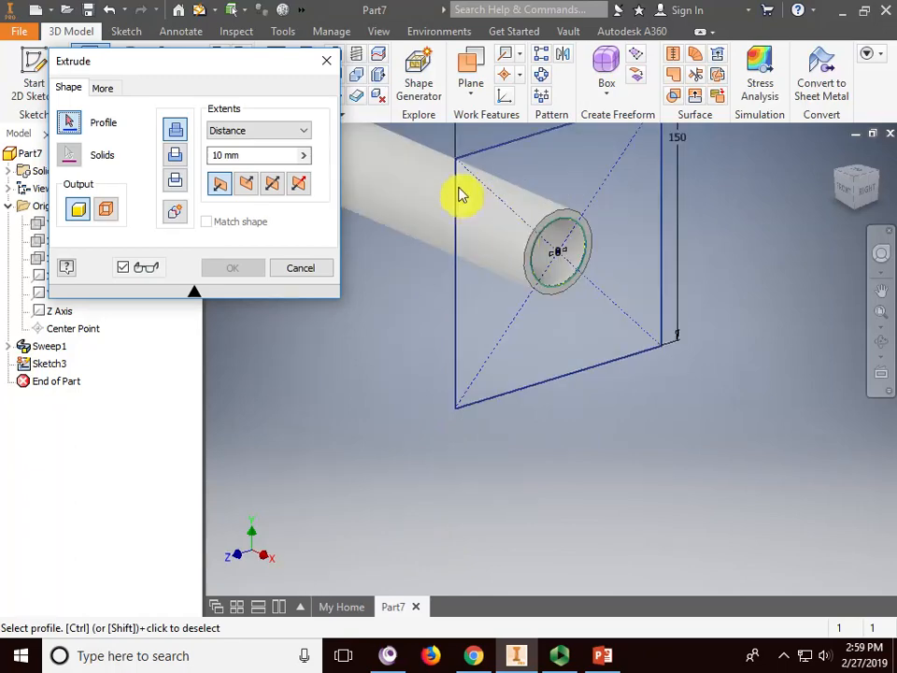
click(465, 216)
scroll(354, 306, up, 3)
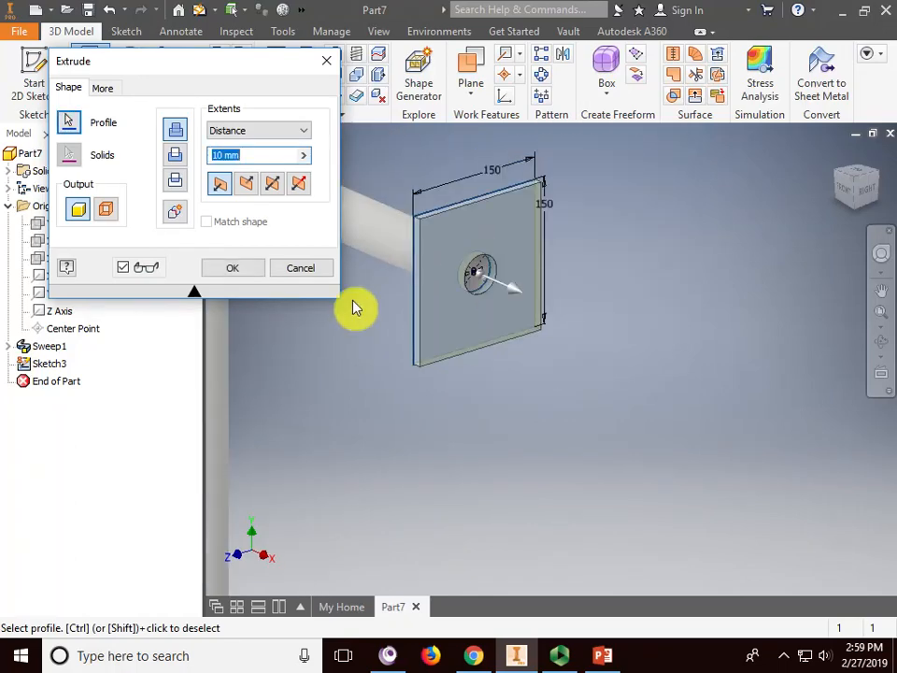
middle_drag(355, 308, 446, 356)
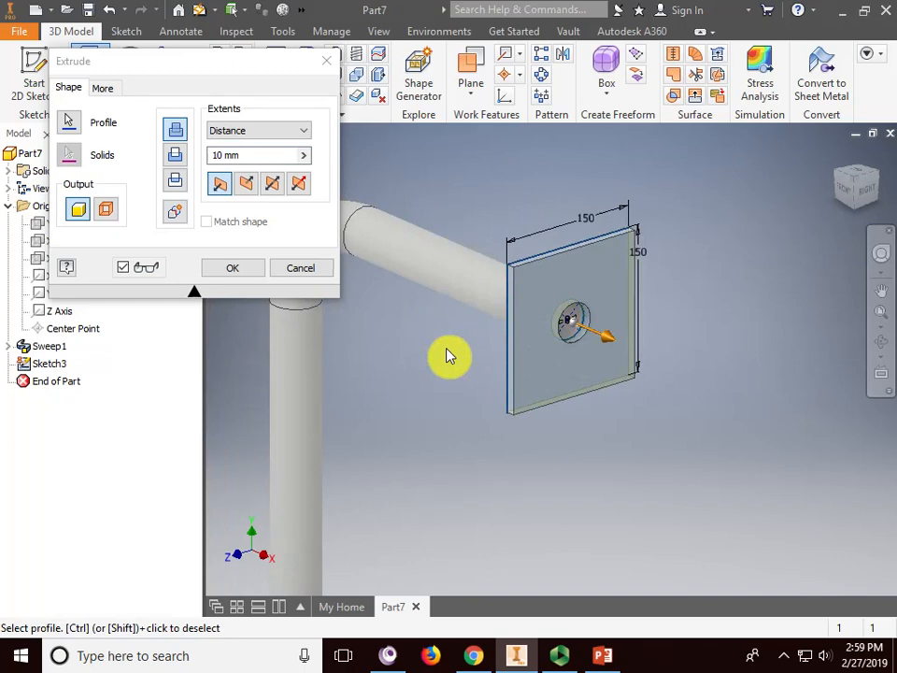
click(248, 190)
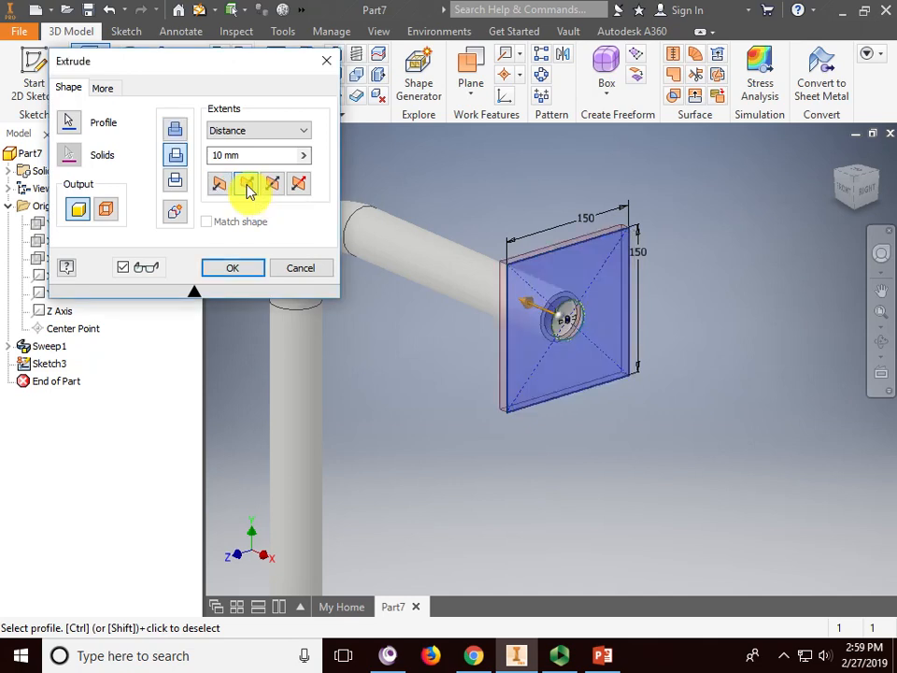
click(220, 187)
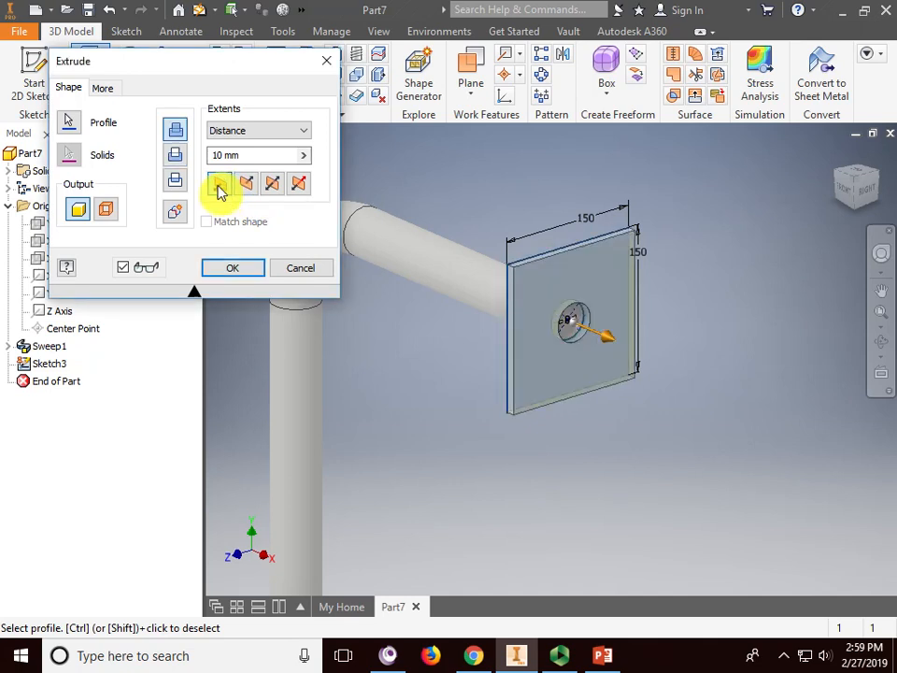
click(233, 271)
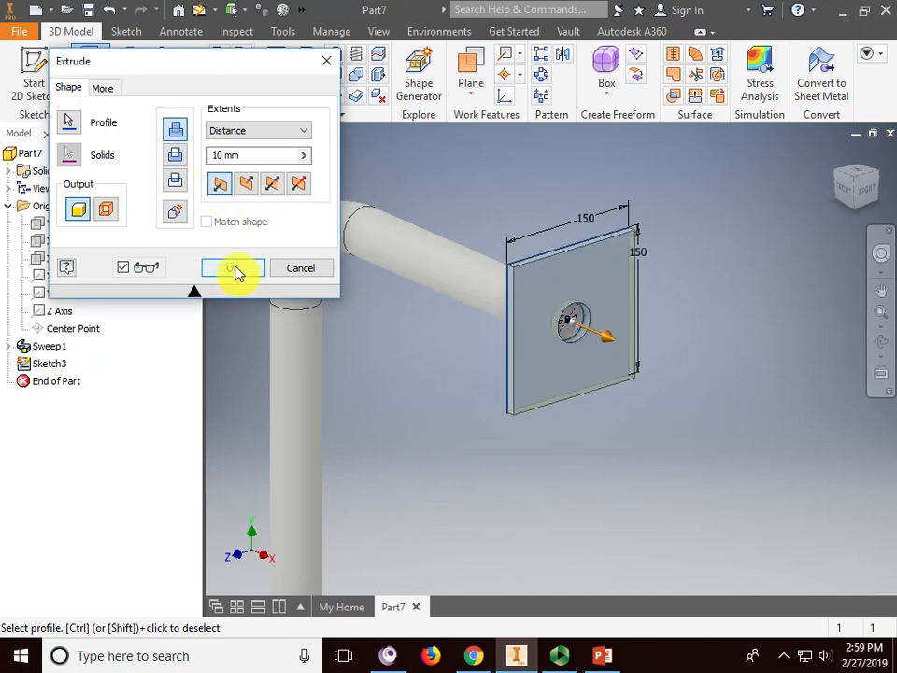
click(301, 269)
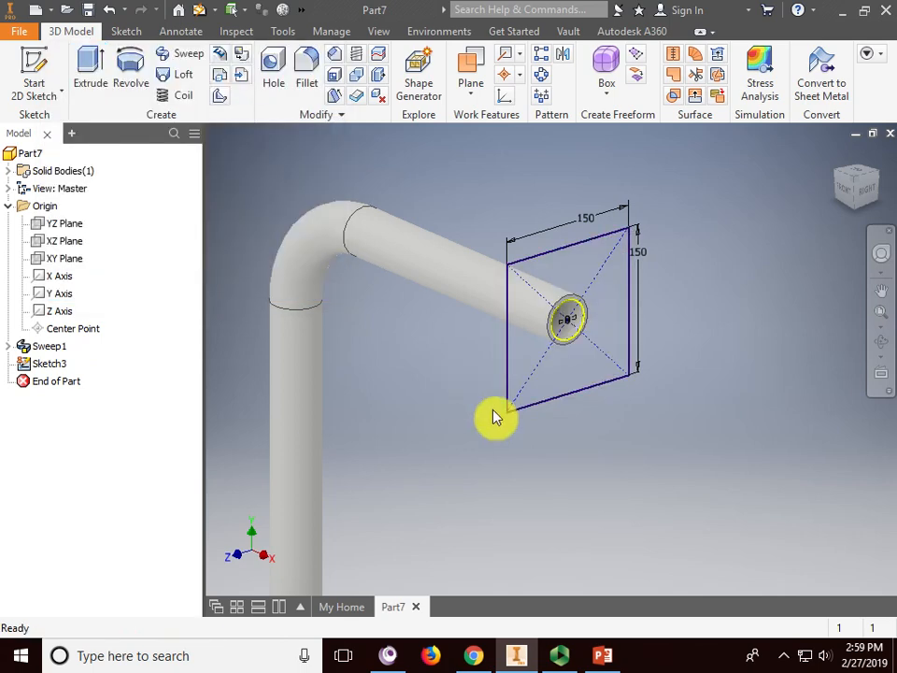
- Extrude the square profile 10 mm into the plate
click(91, 75)
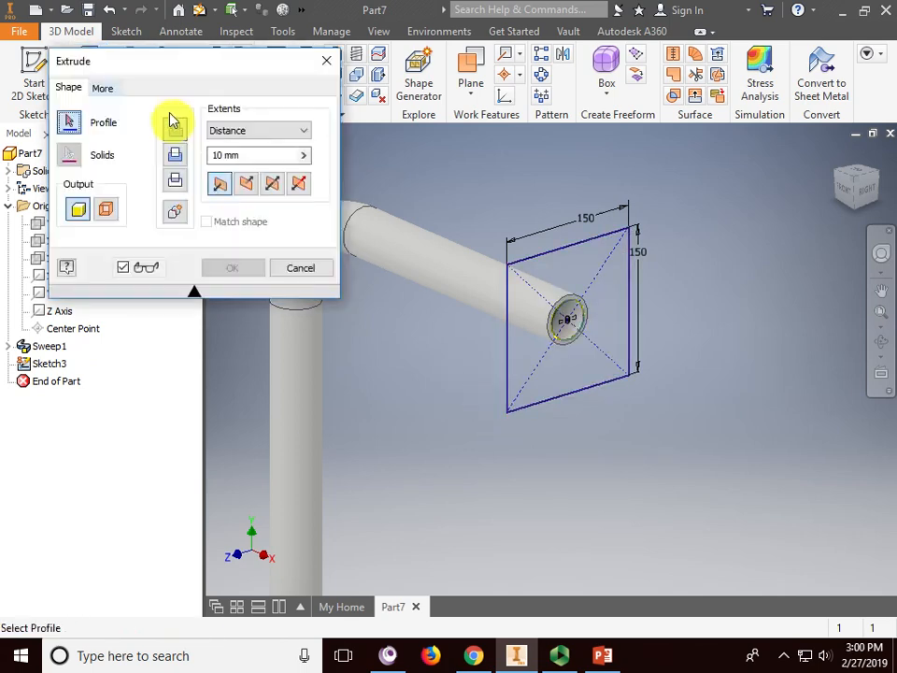
click(552, 260)
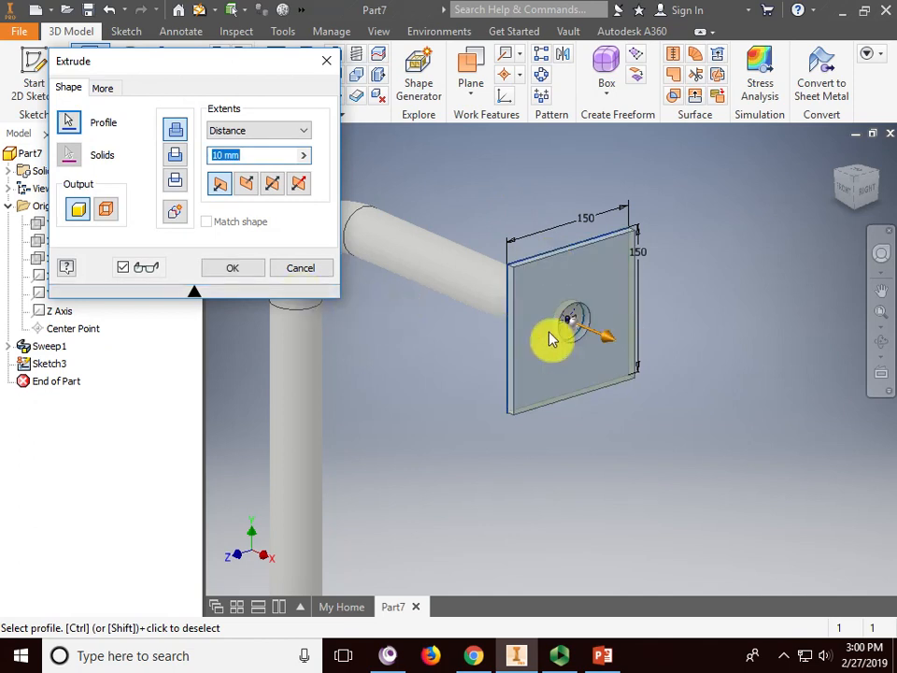
click(240, 269)
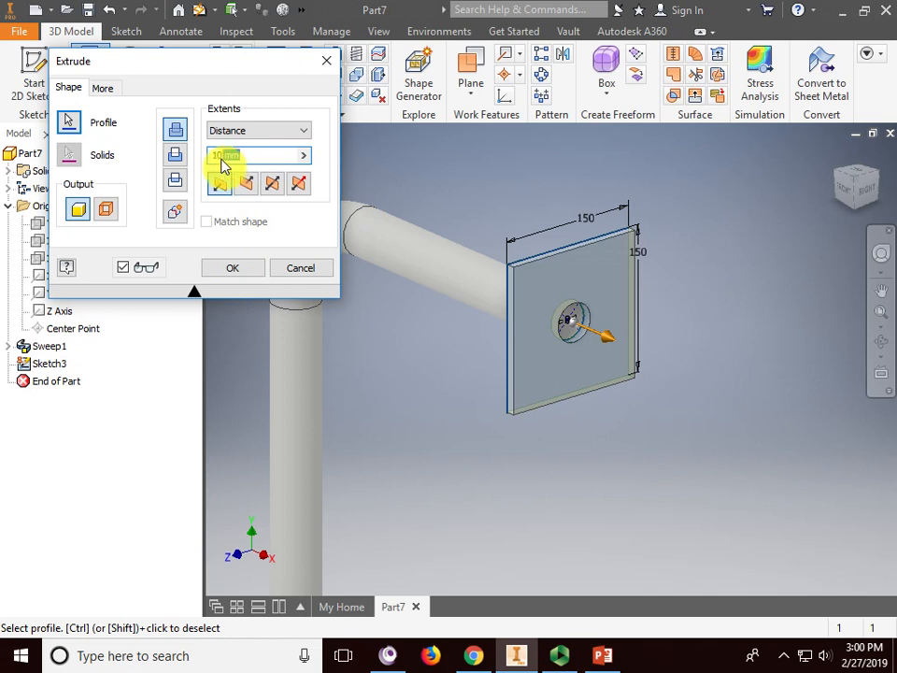
click(229, 269)
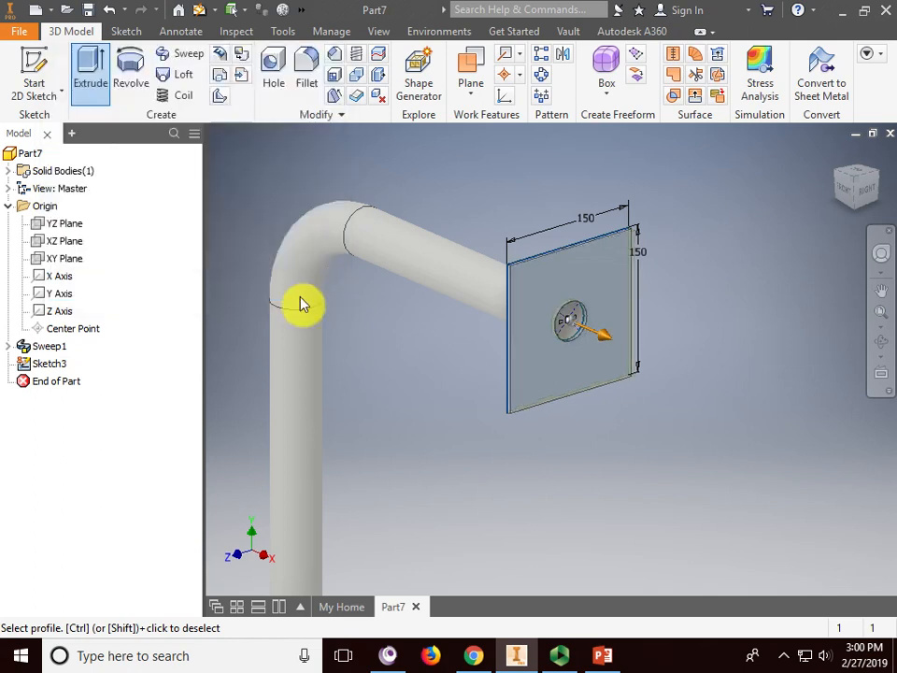
scroll(579, 336, down, 3)
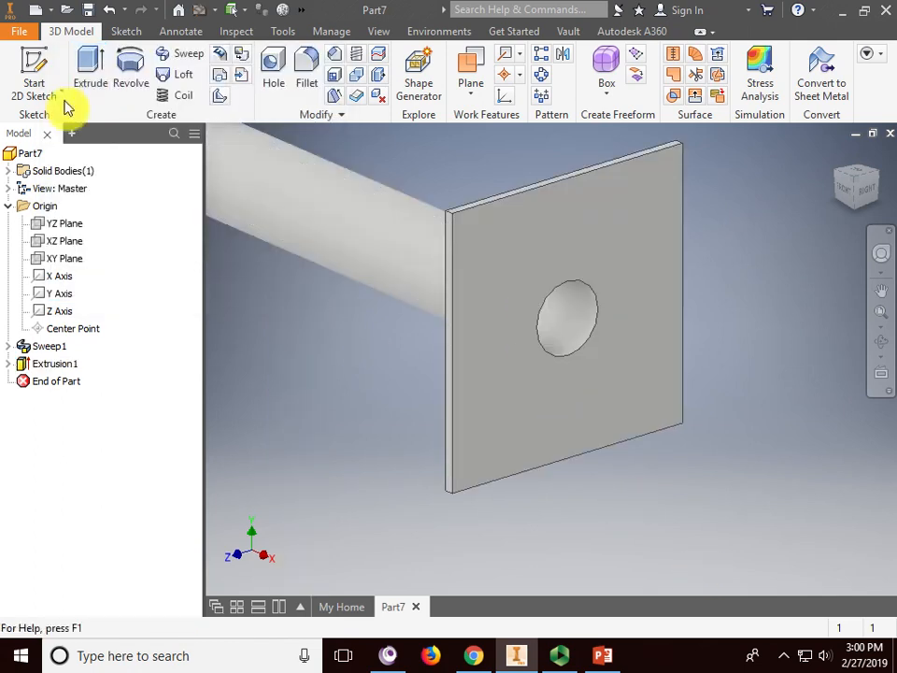
- Start a new sketch on the plate's outer face and frame the plate in view
click(53, 70)
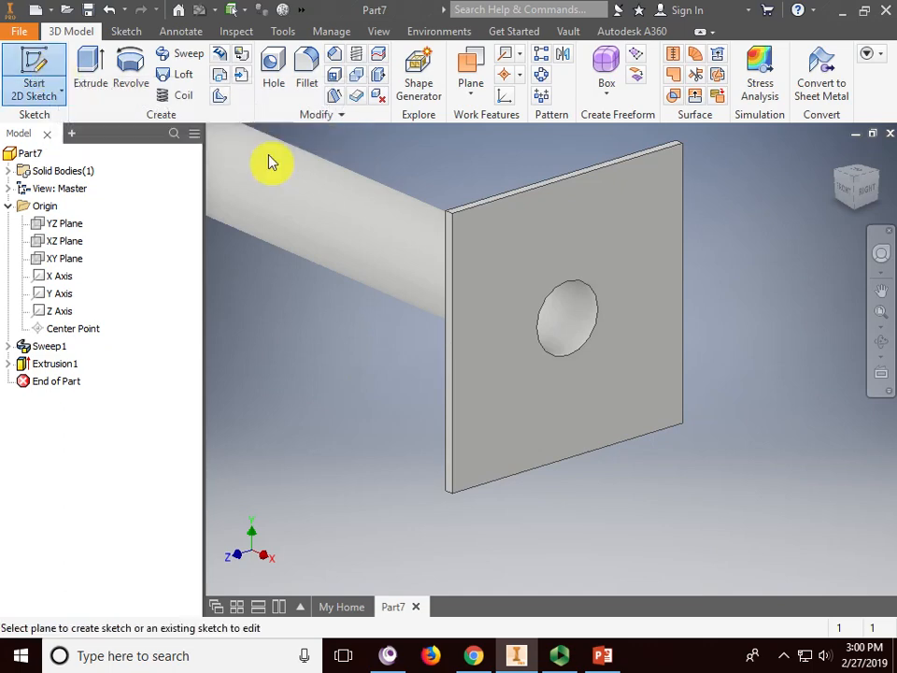
click(534, 226)
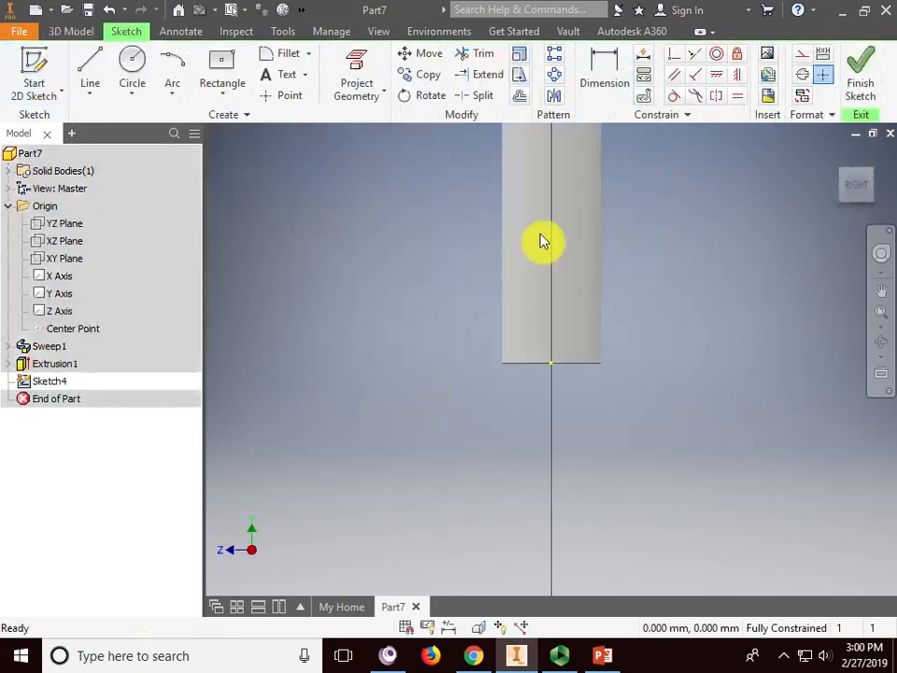
middle_click(534, 259)
middle_click(533, 259)
middle_drag(573, 283, 561, 333)
scroll(561, 333, up, 5)
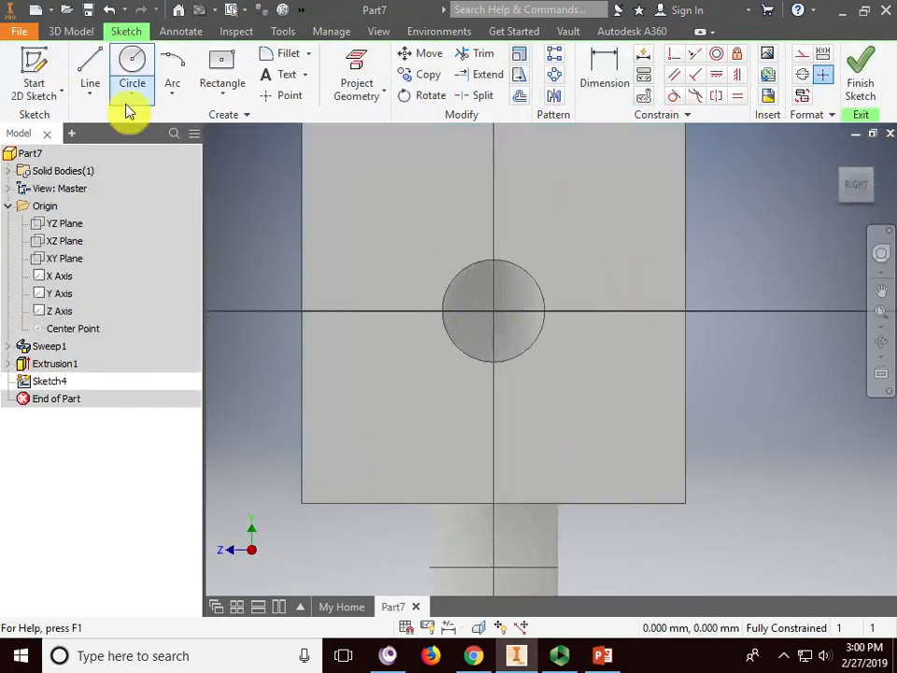
- Draw a circle centred on the plate's hole and finish the sketch
click(132, 68)
click(494, 311)
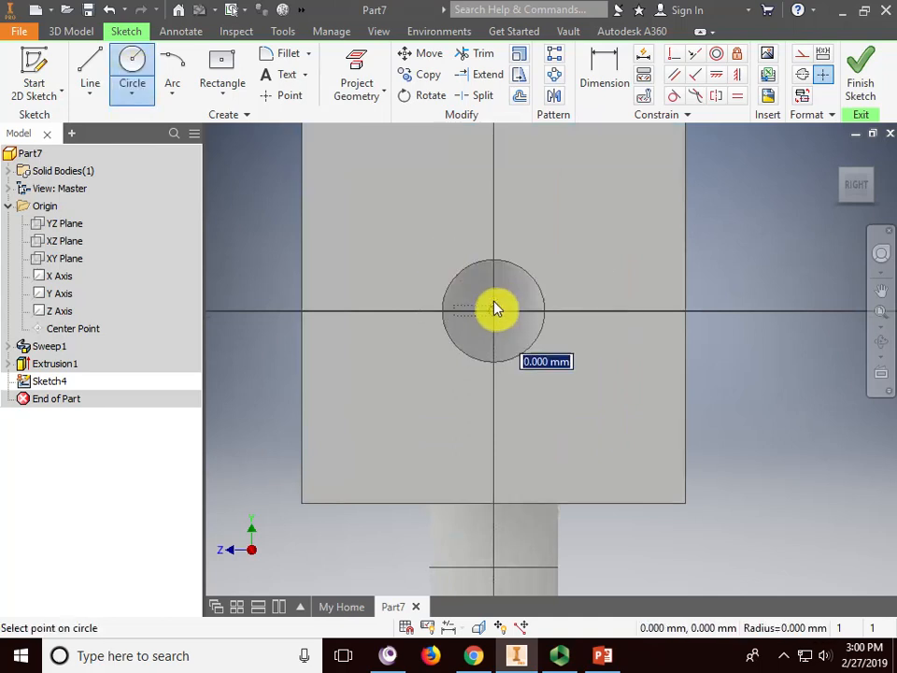
click(496, 269)
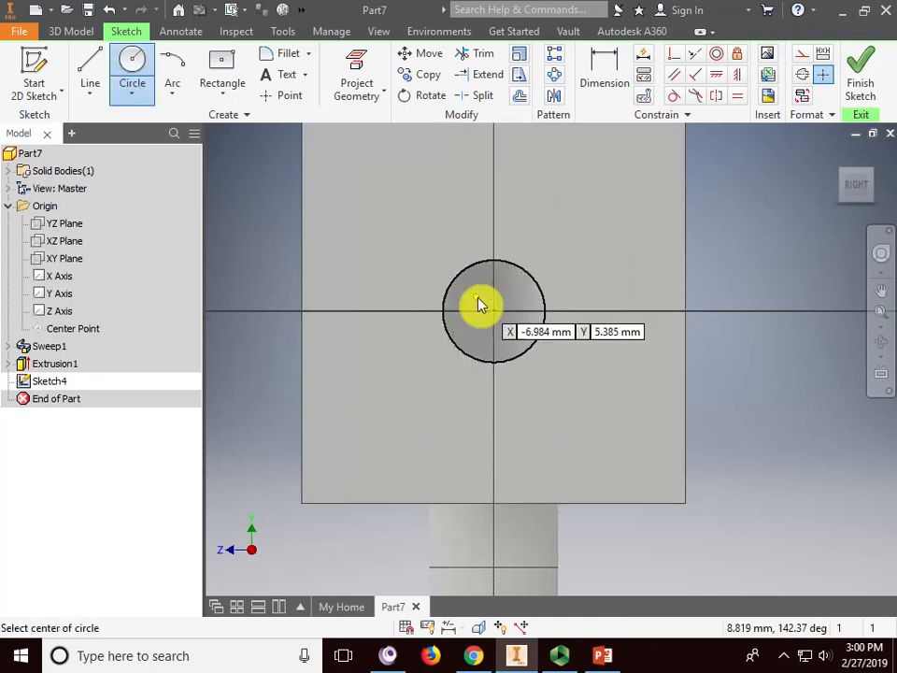
click(598, 74)
click(523, 274)
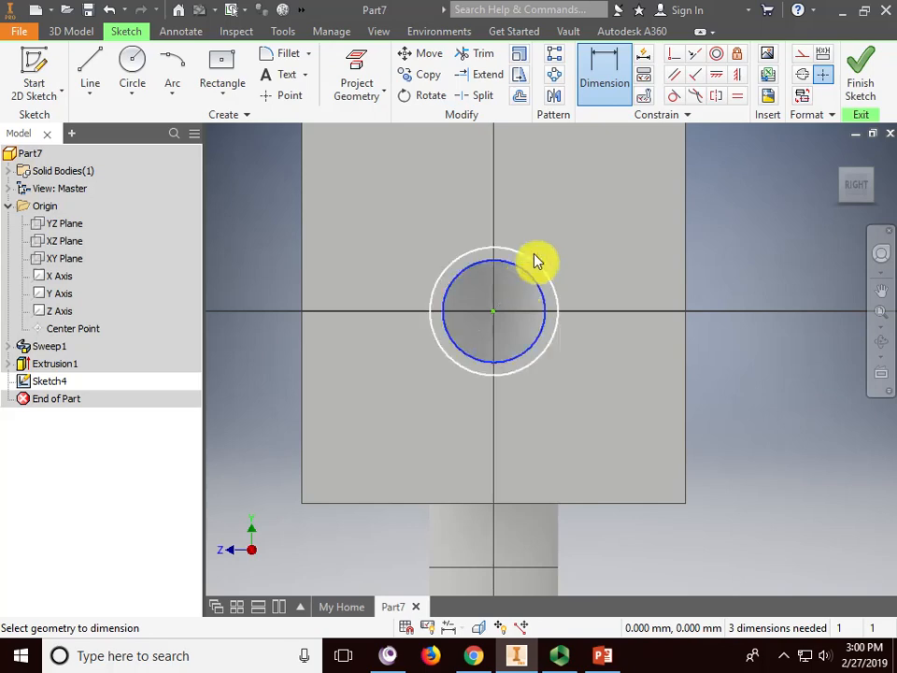
key(Escape)
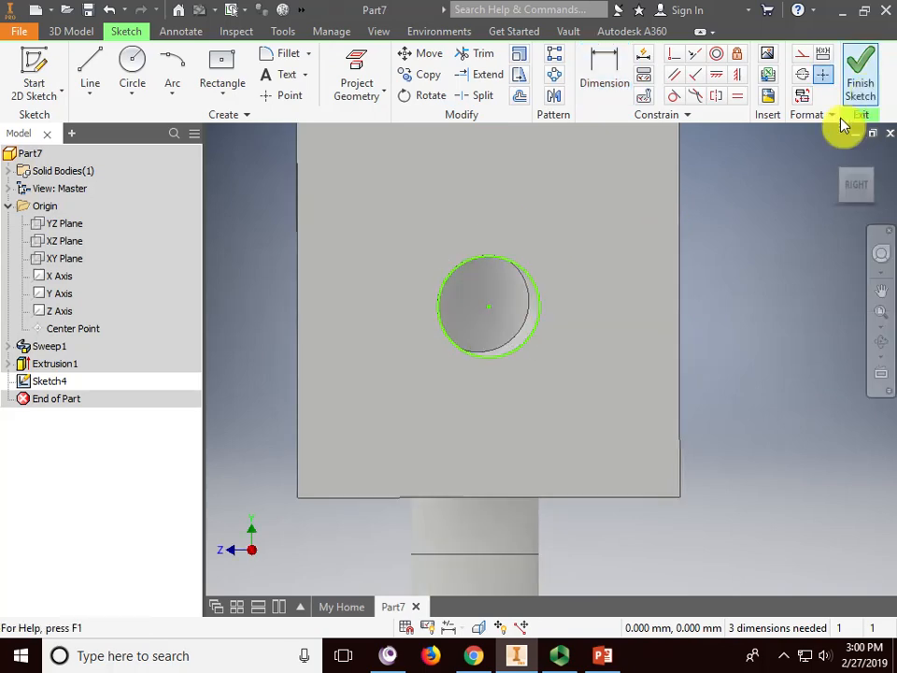
click(855, 83)
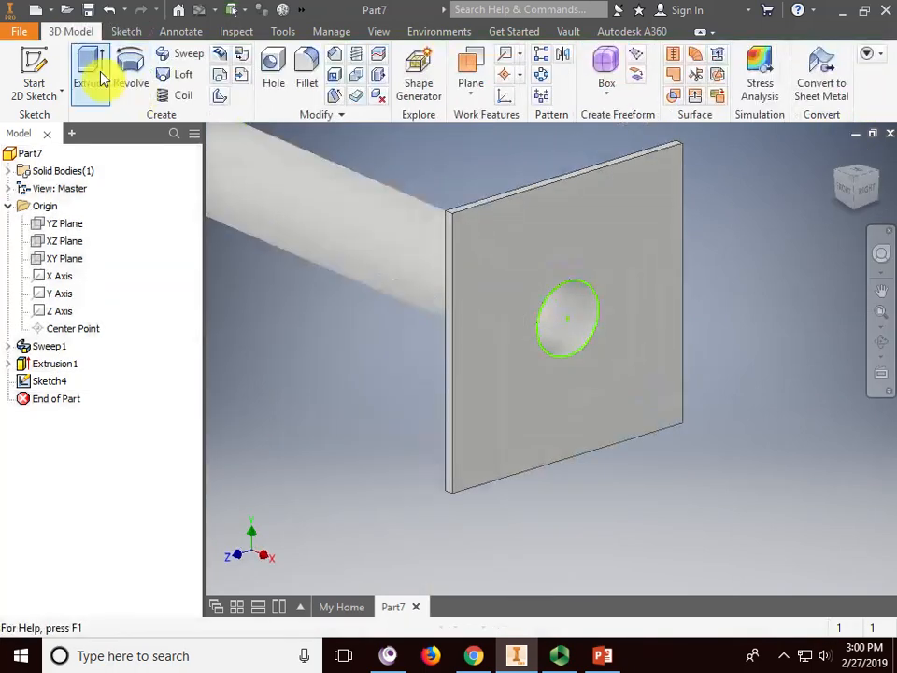
- Extrude the circle 5 mm into the plate to fill the hole
click(90, 75)
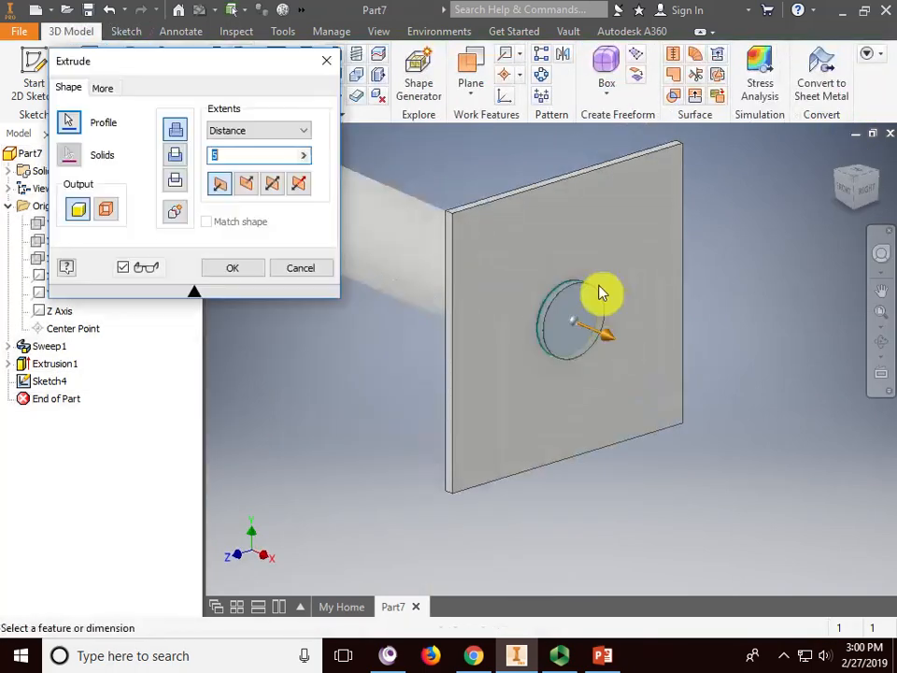
click(248, 185)
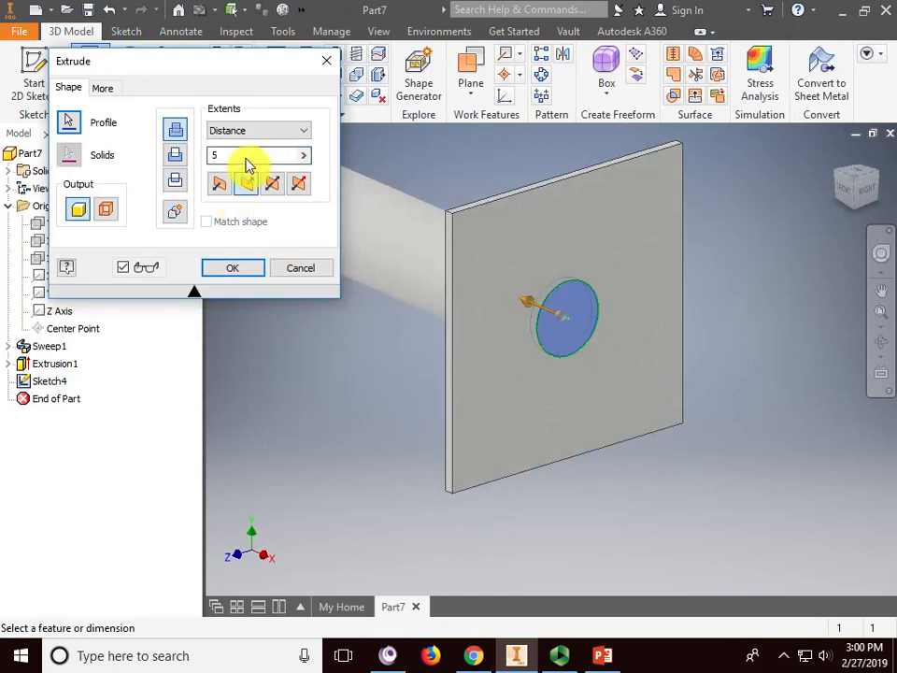
text(5)
click(239, 270)
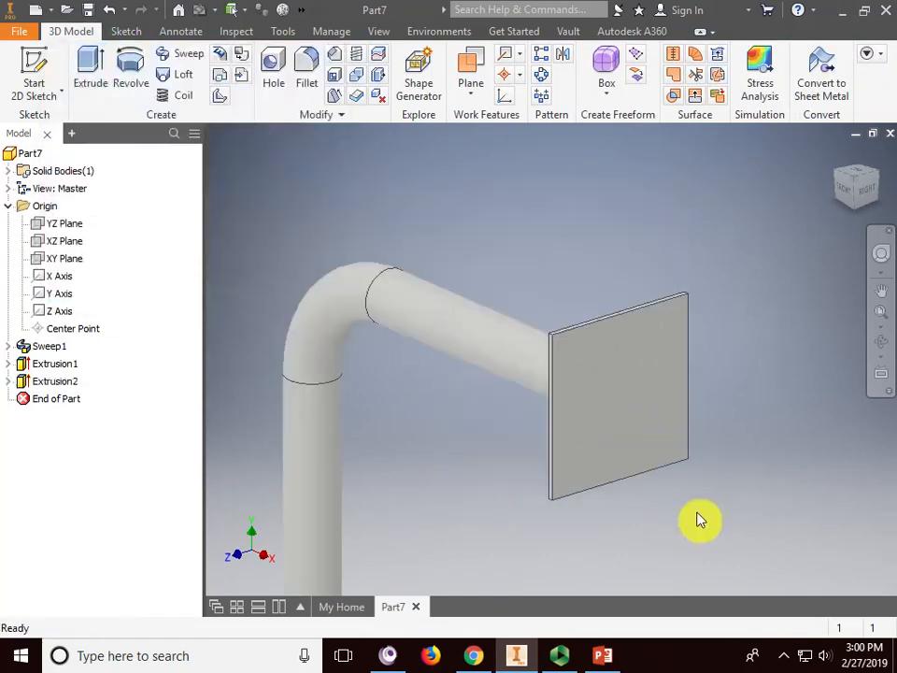
- Centre the bracket in view and bring up the PowerPoint reference slide
scroll(699, 523, down, 5)
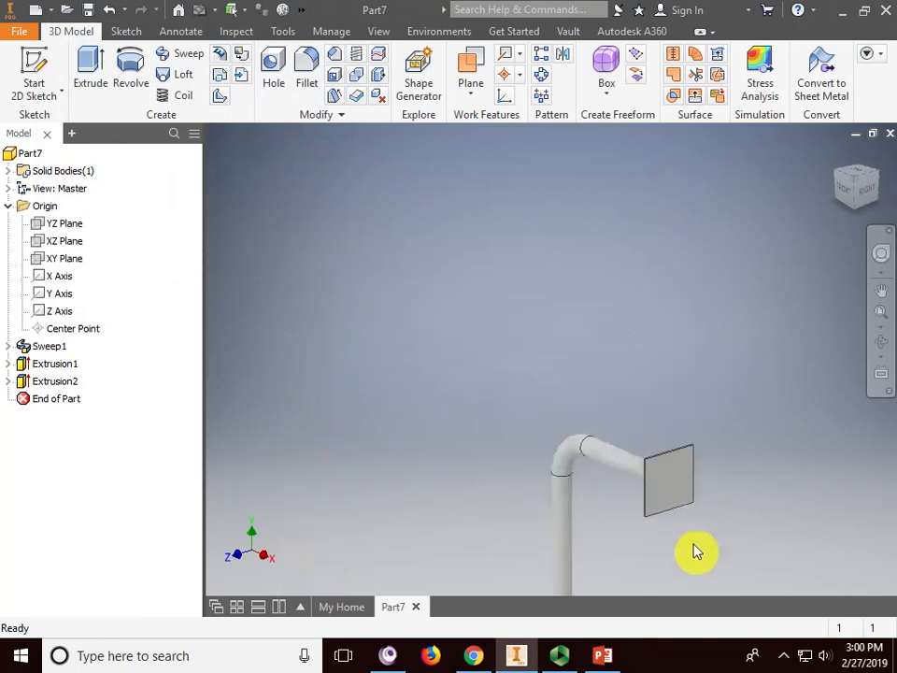
middle_drag(697, 550, 580, 384)
scroll(573, 353, up, 3)
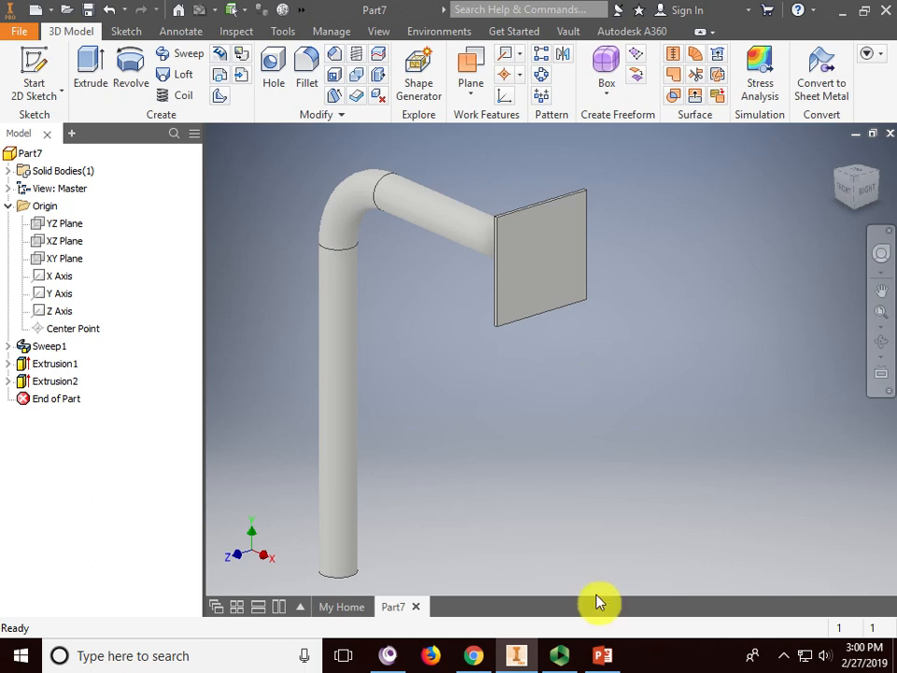
click(602, 655)
- Maximize PowerPoint, move and shrink the 3-D bracket picture off the dimensions, then return to Inventor
click(837, 16)
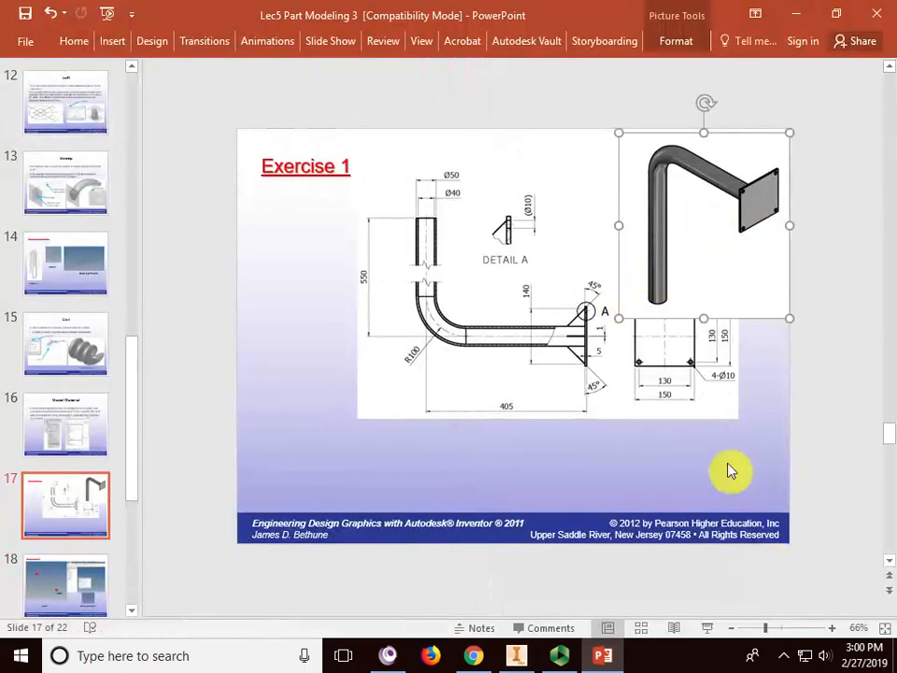
ctrl+scroll(720, 450, up, 4)
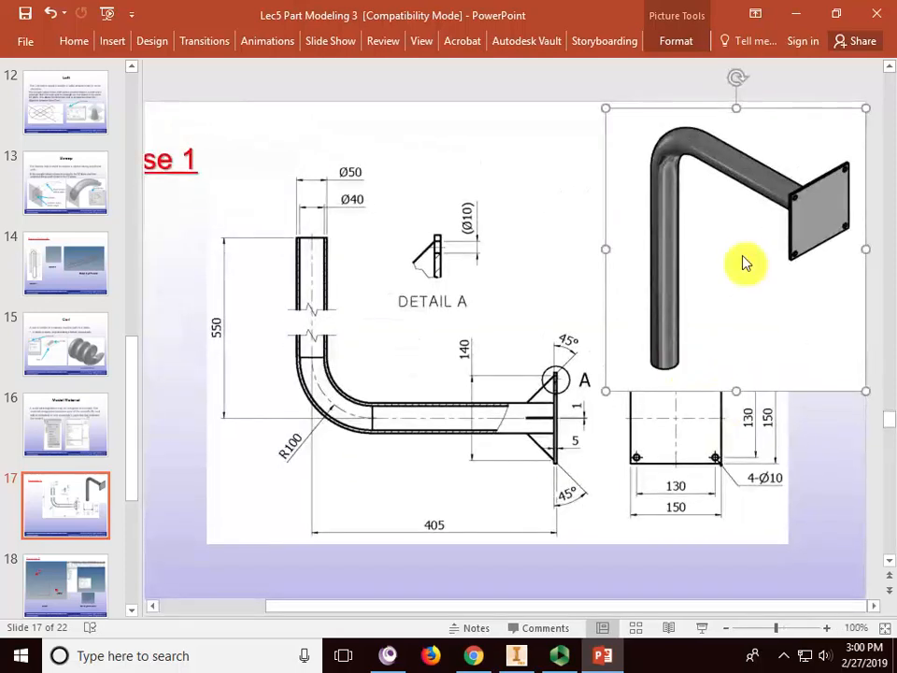
drag(720, 275, 643, 244)
drag(528, 84, 575, 114)
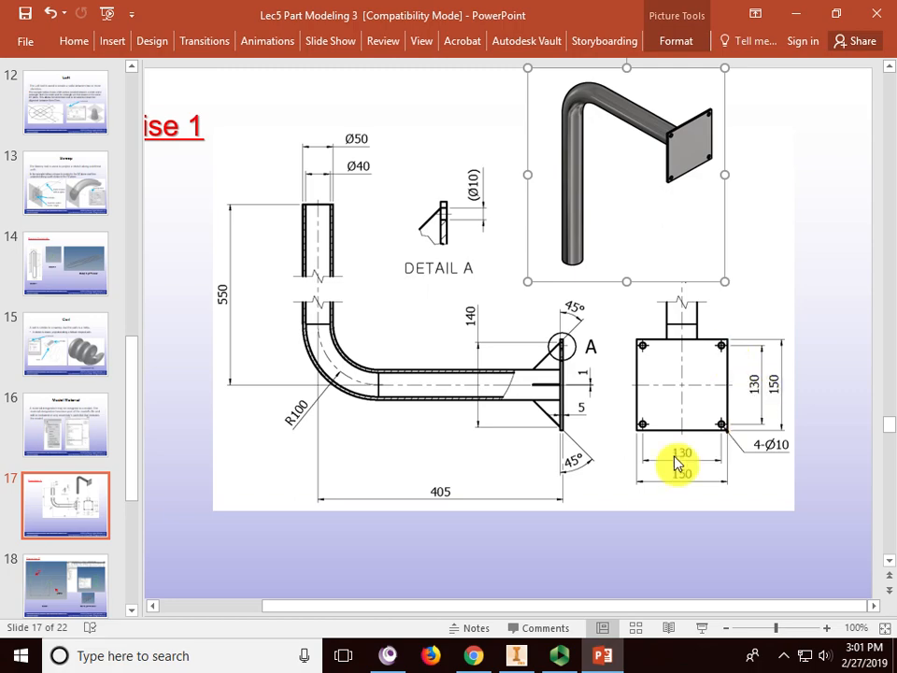
click(796, 14)
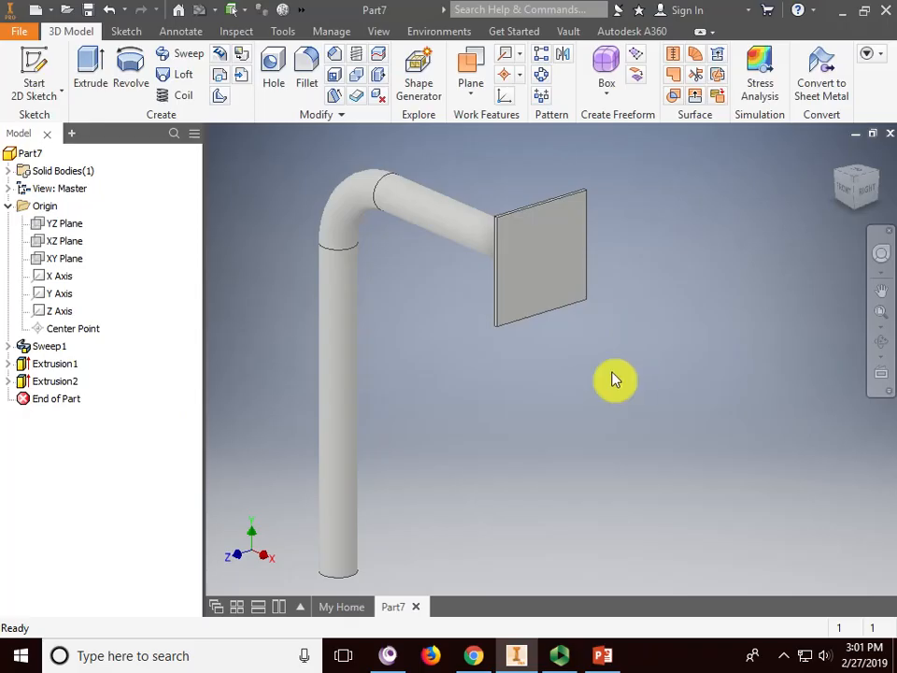
- Place a linear hole on the plate's front face with a 10 mm diameter
click(274, 67)
drag(278, 39, 235, 42)
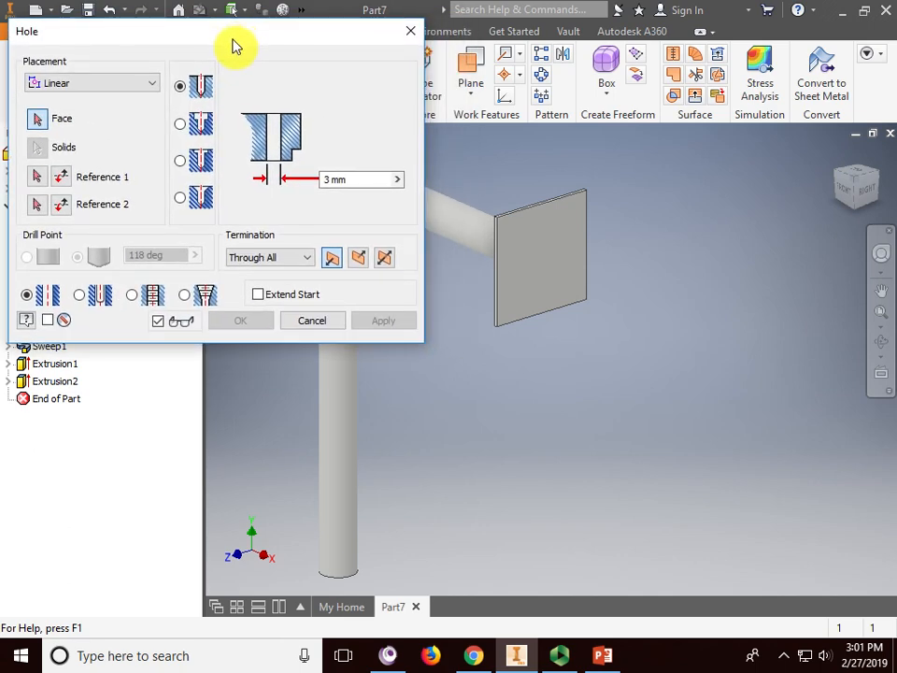
click(138, 84)
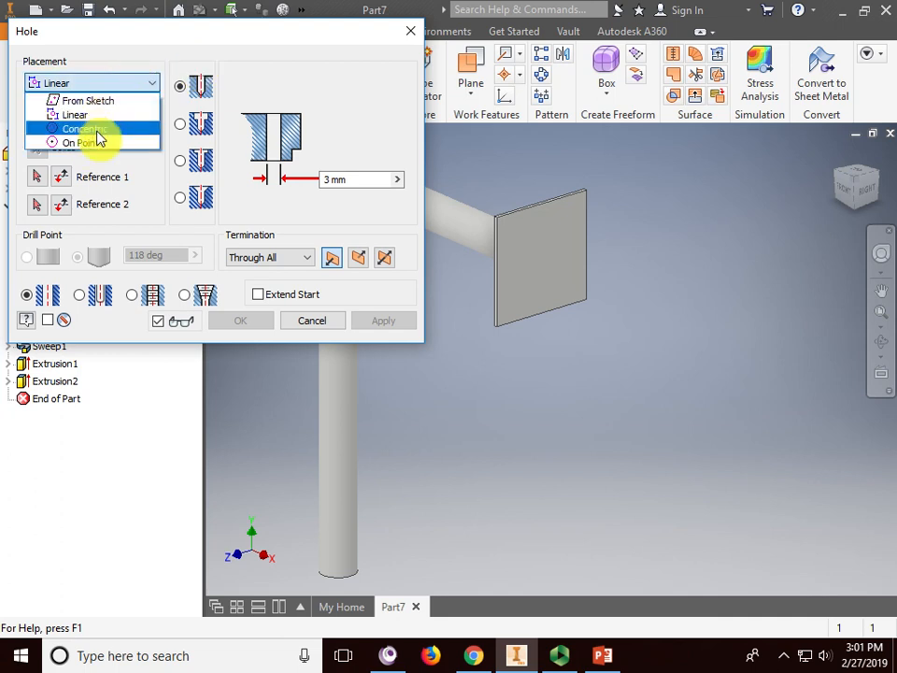
click(88, 116)
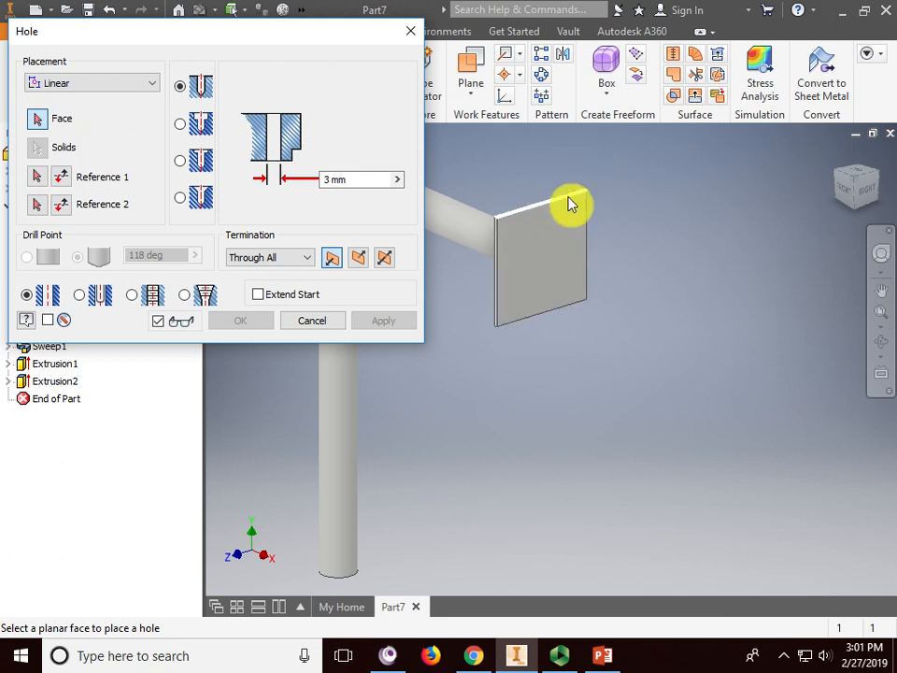
scroll(572, 205, down, 5)
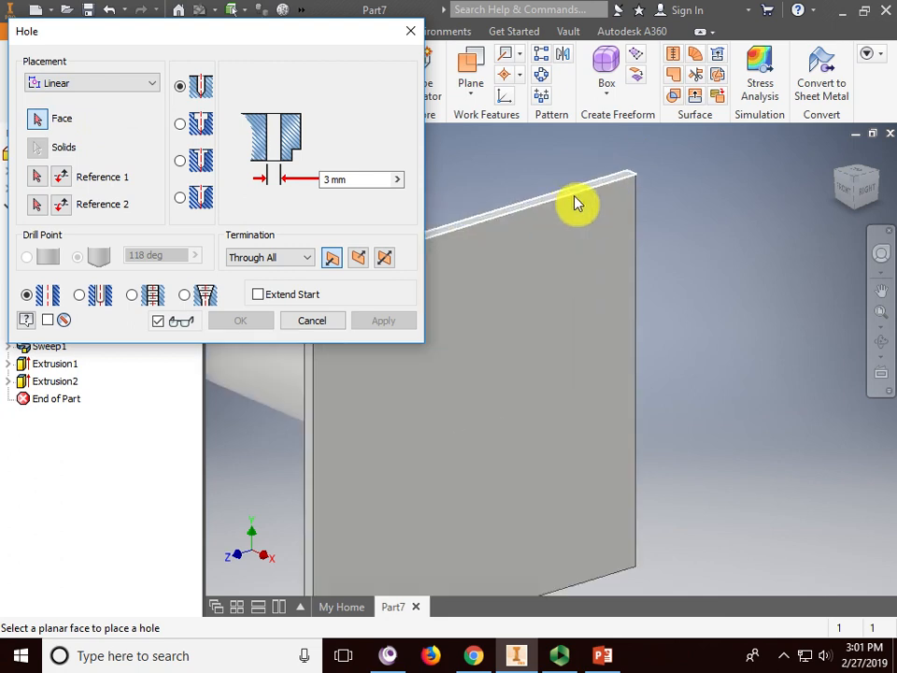
click(565, 287)
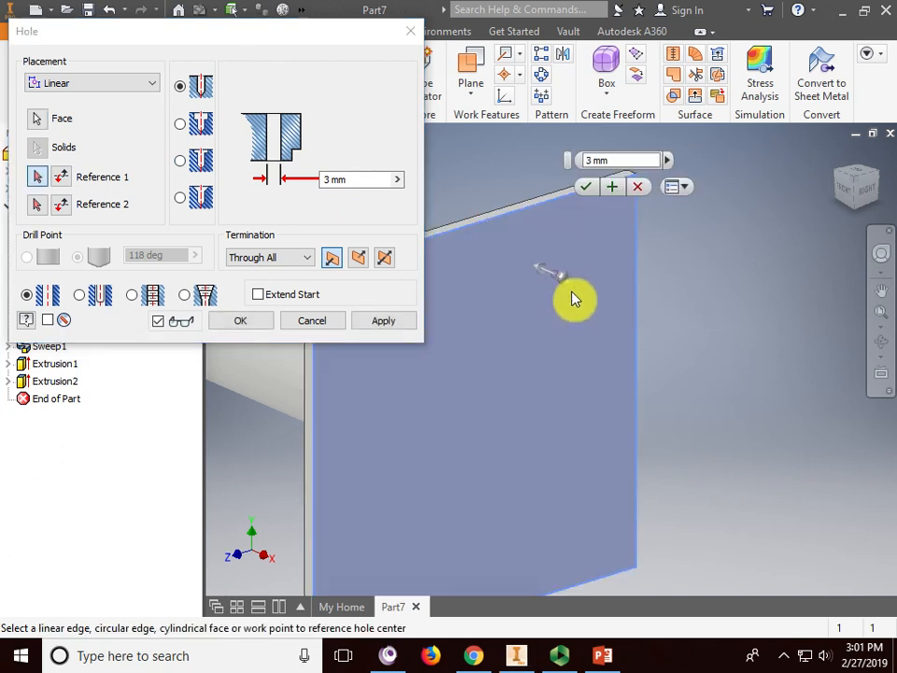
click(616, 161)
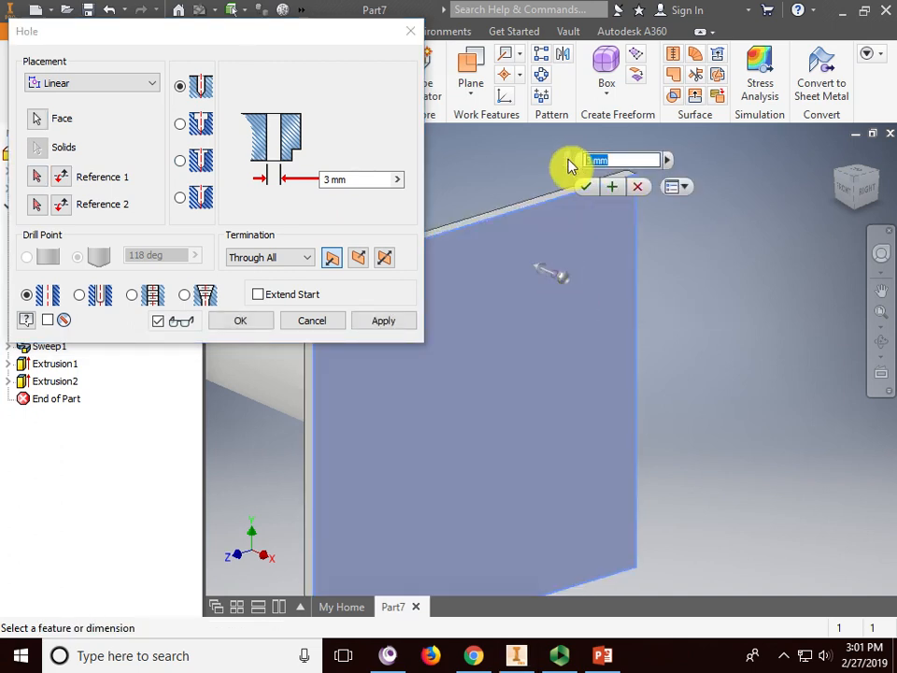
text(10)
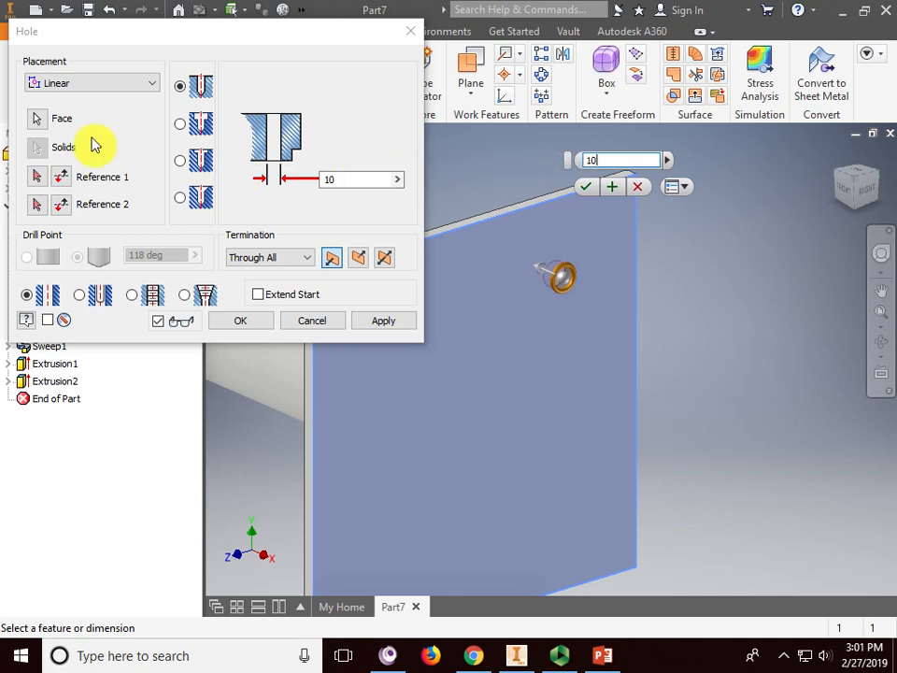
- Locate the hole 10 mm from the plate's top and right edges and create it
click(38, 178)
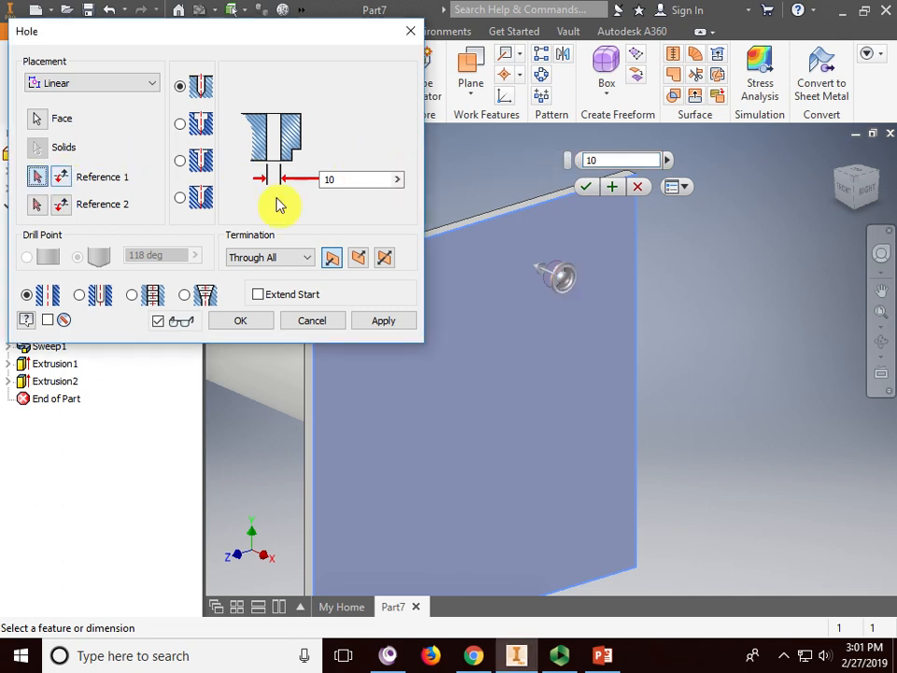
click(526, 217)
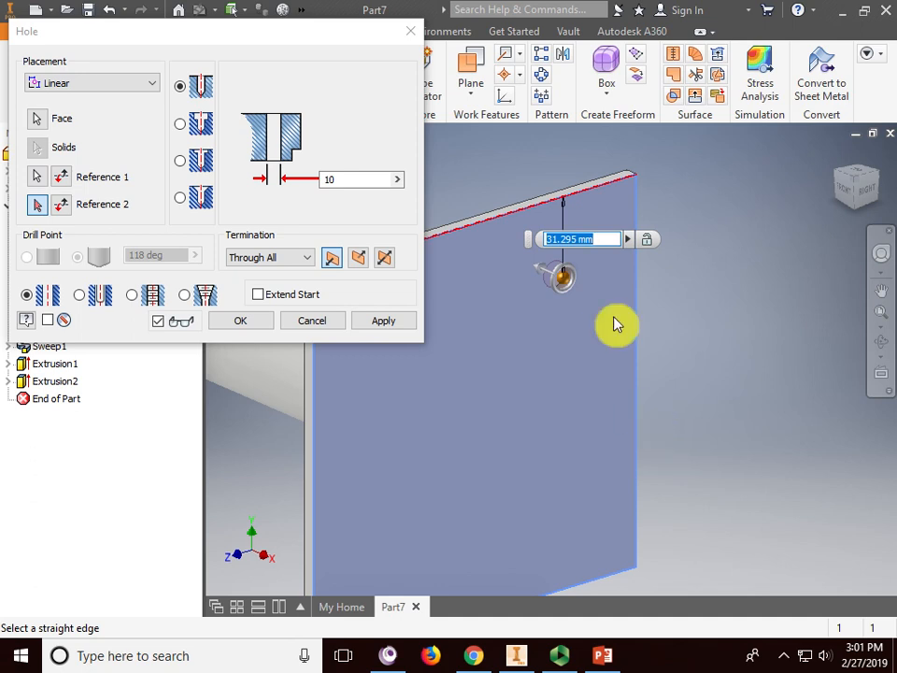
text(10)
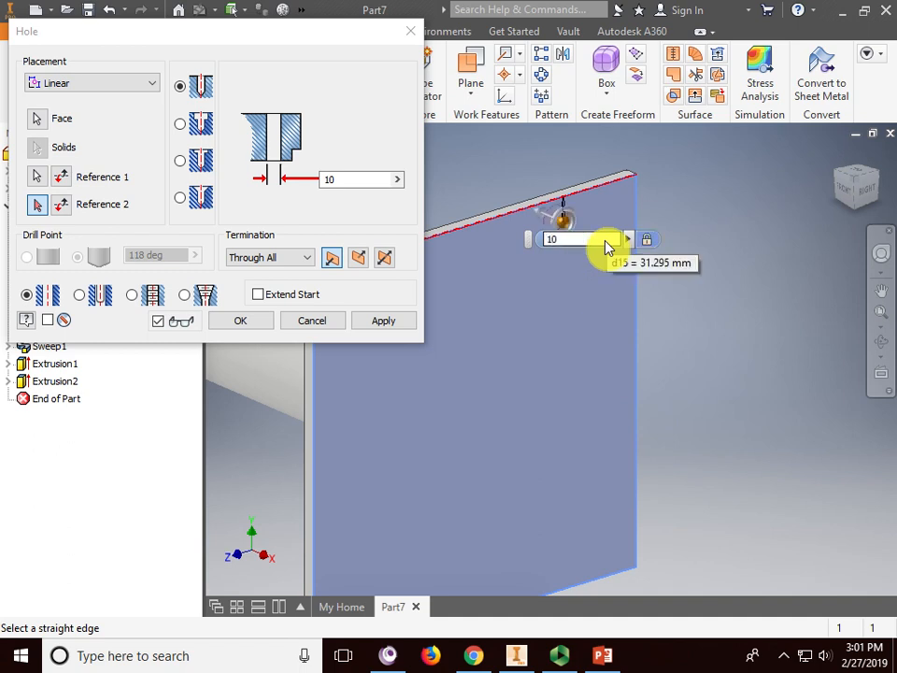
click(639, 297)
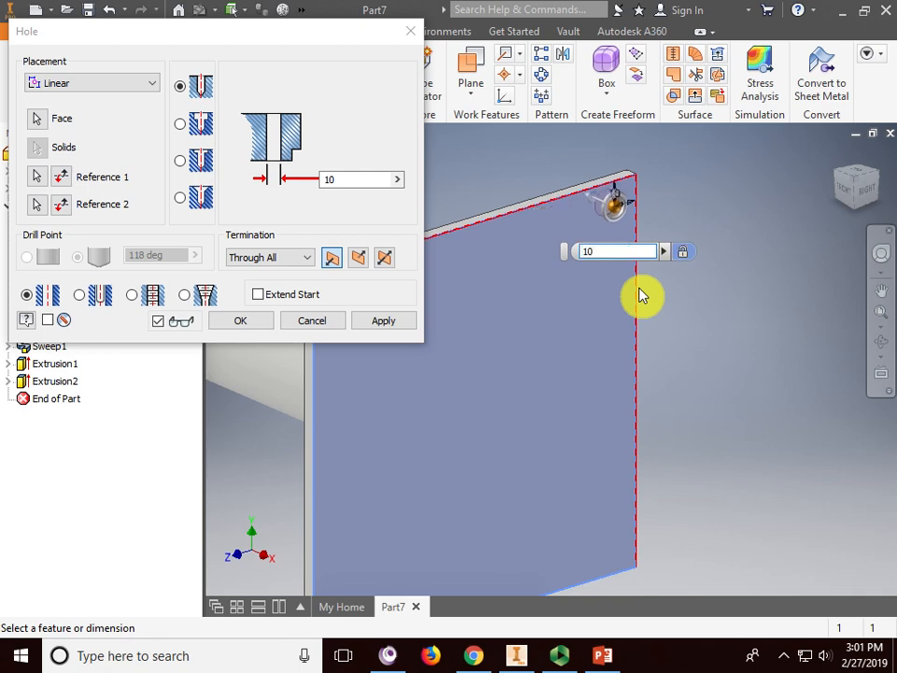
click(377, 324)
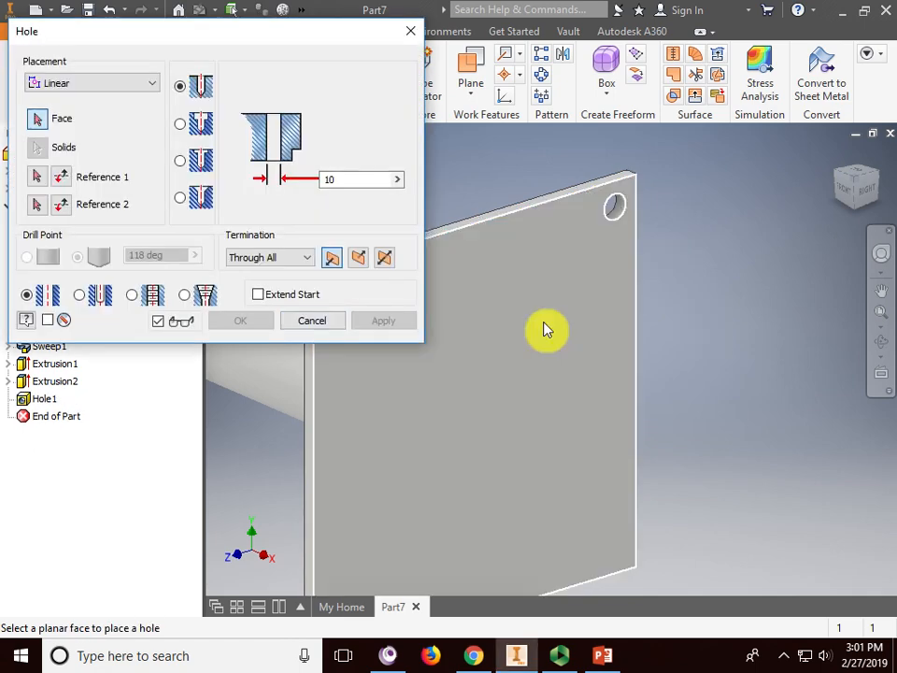
click(317, 322)
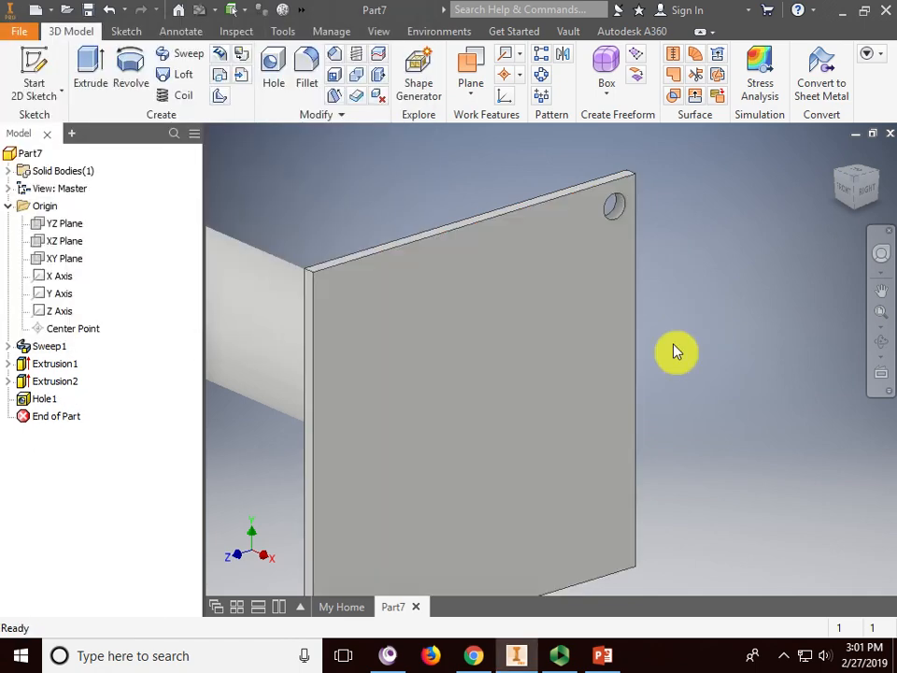
- Pattern Hole1 rectangularly, first direction along the top edge with 130 mm spacing
click(543, 60)
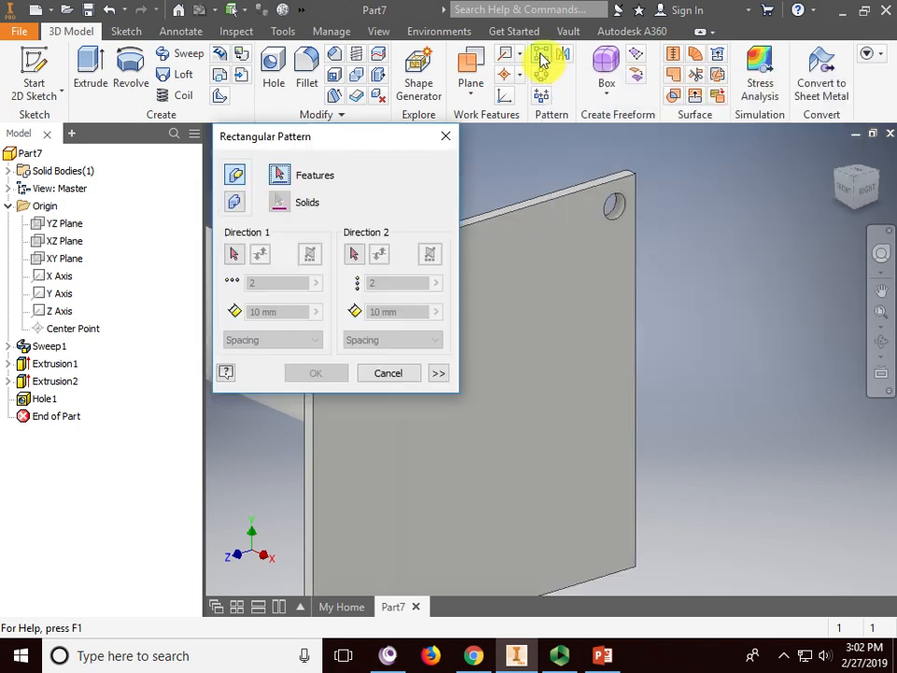
drag(344, 141, 150, 68)
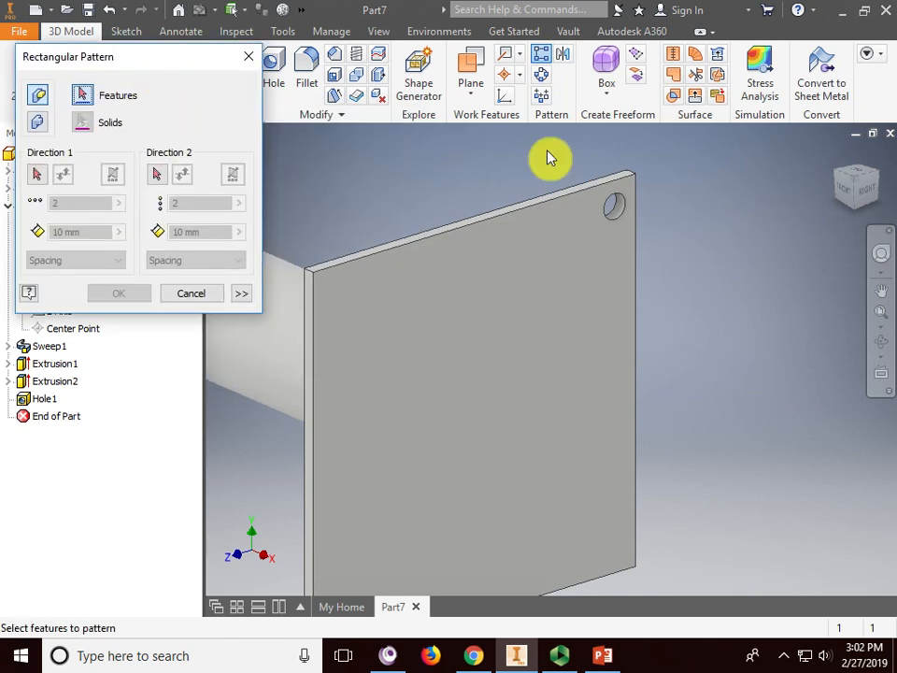
click(620, 204)
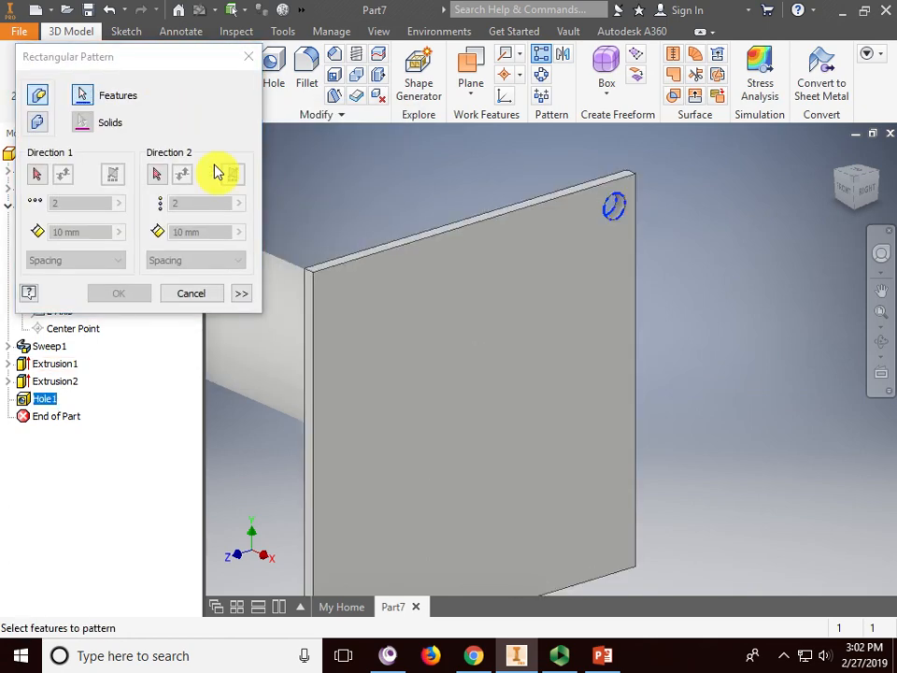
click(37, 176)
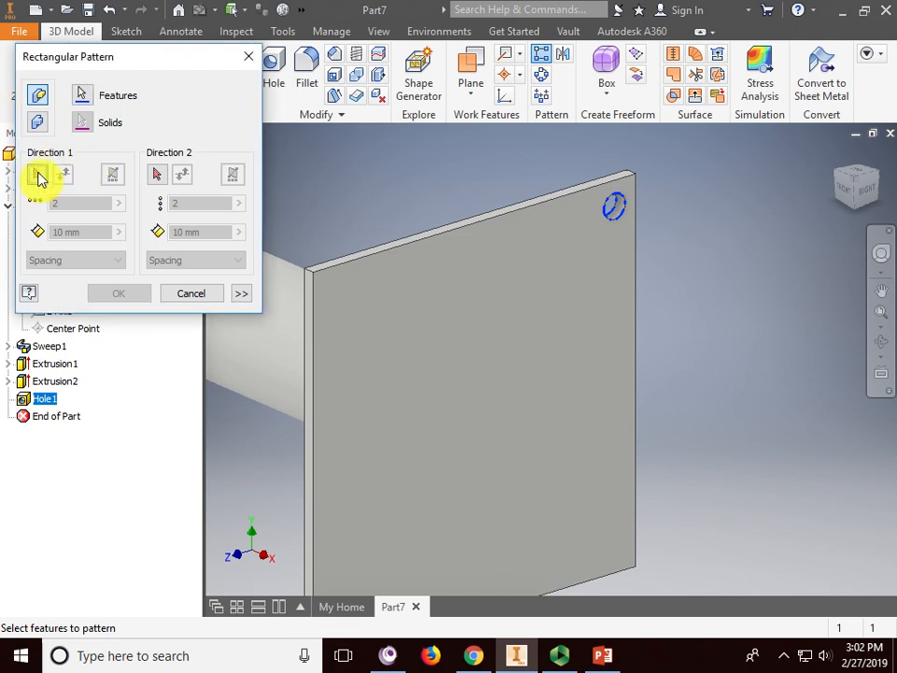
click(555, 208)
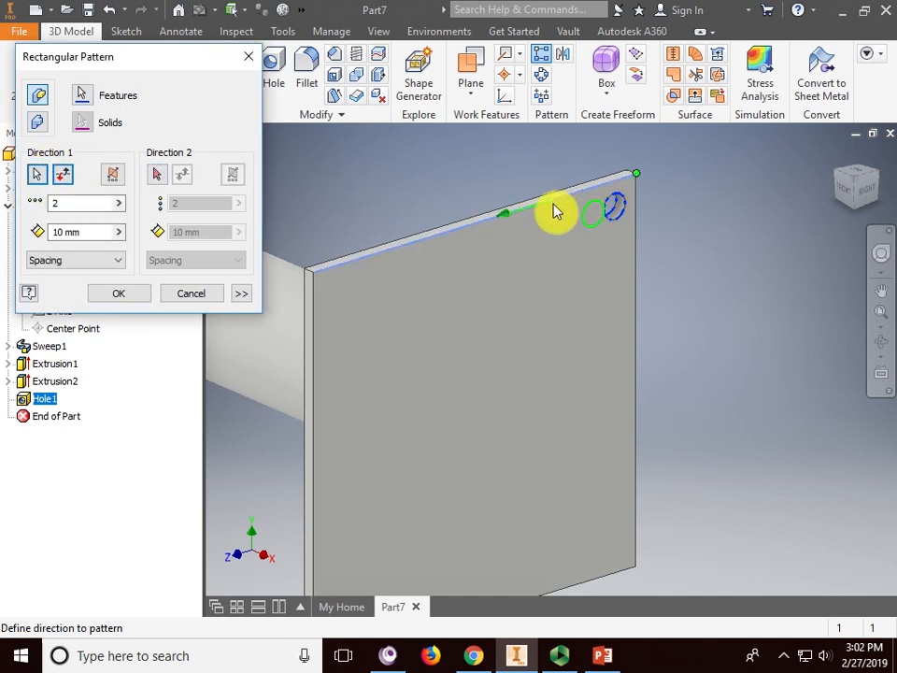
double_click(52, 203)
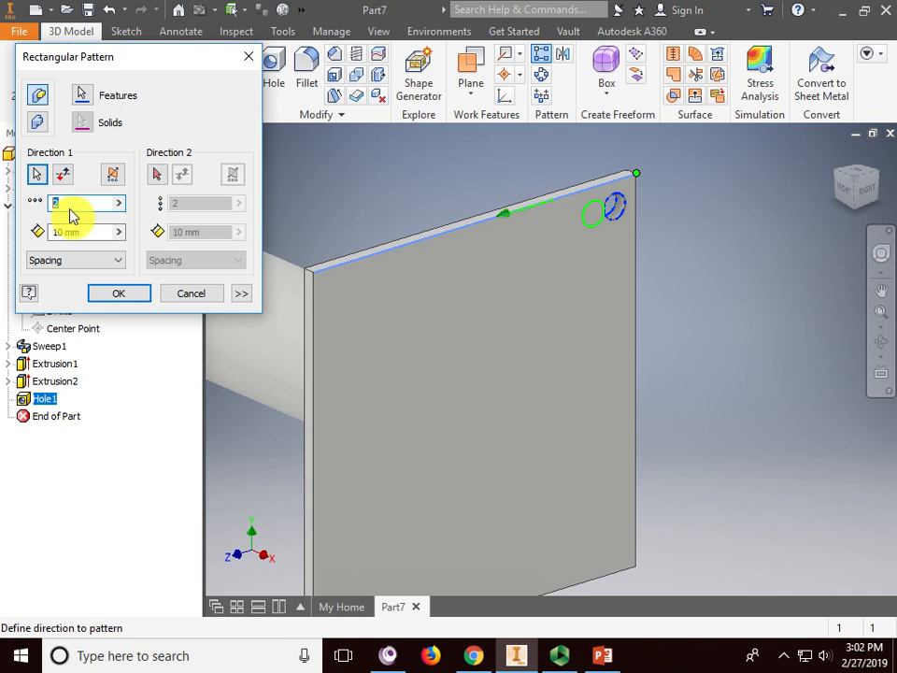
drag(87, 235, 38, 236)
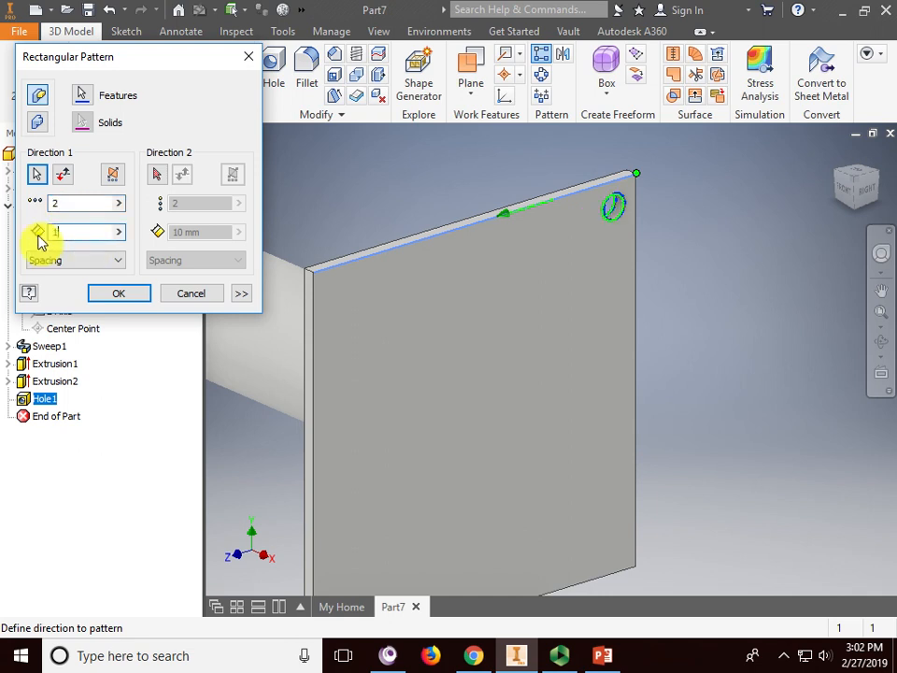
text(130)
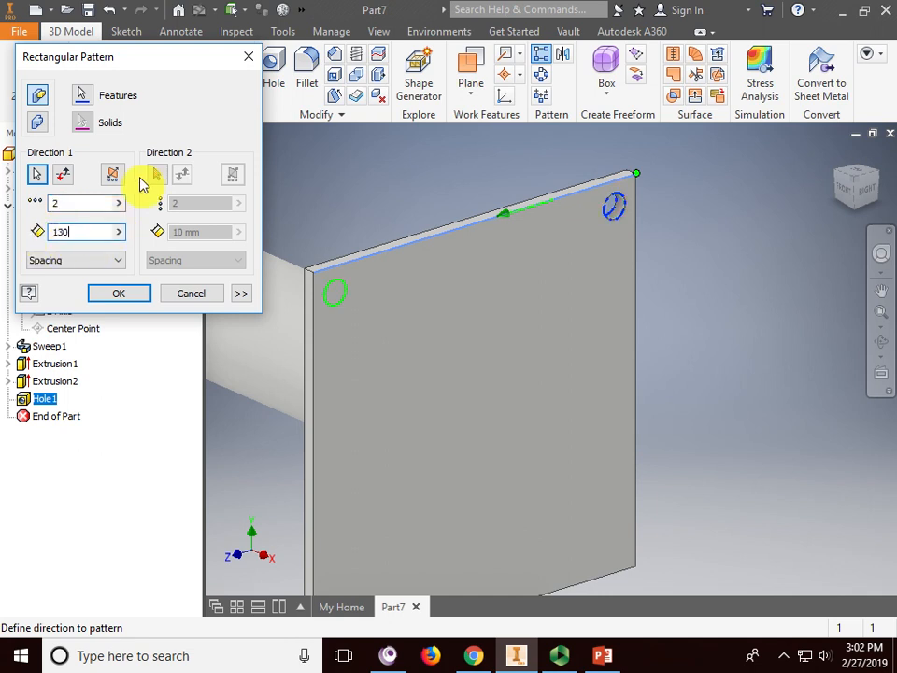
- Set the second direction along the right edge, reversed, 130 mm spacing, and confirm
click(159, 176)
click(635, 266)
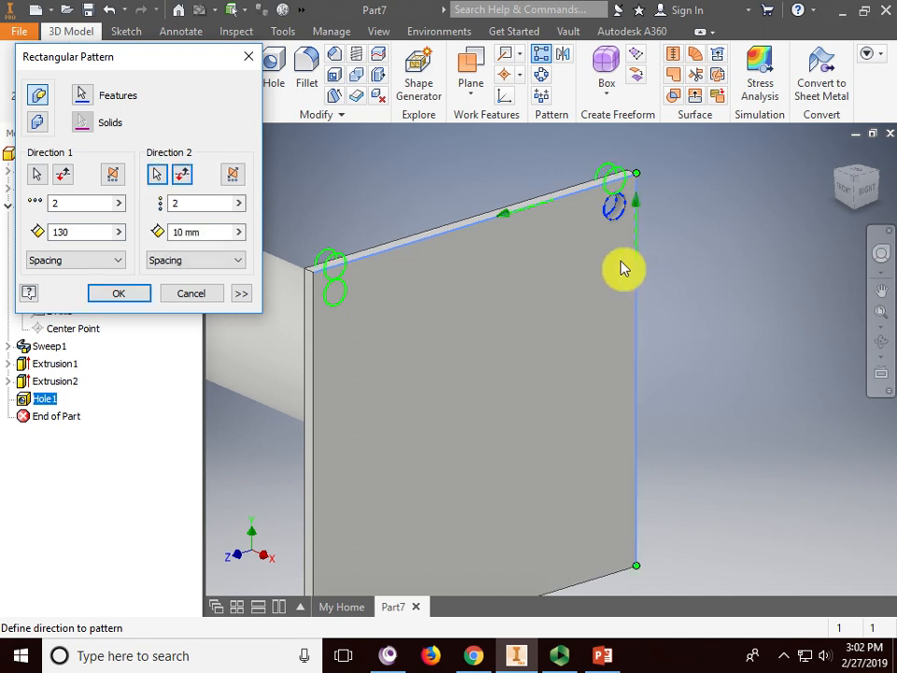
click(184, 182)
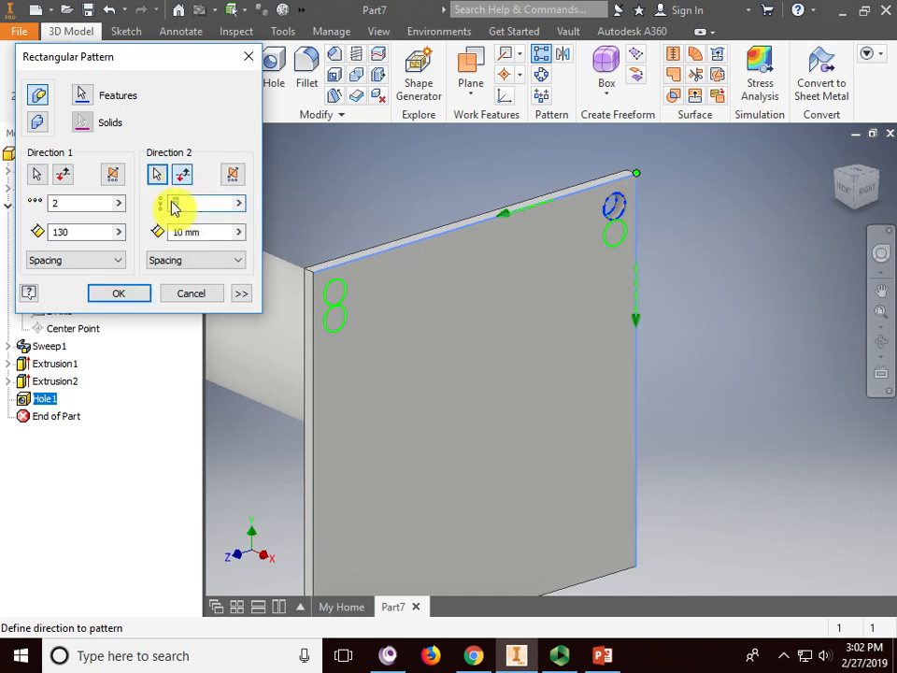
drag(210, 240, 170, 238)
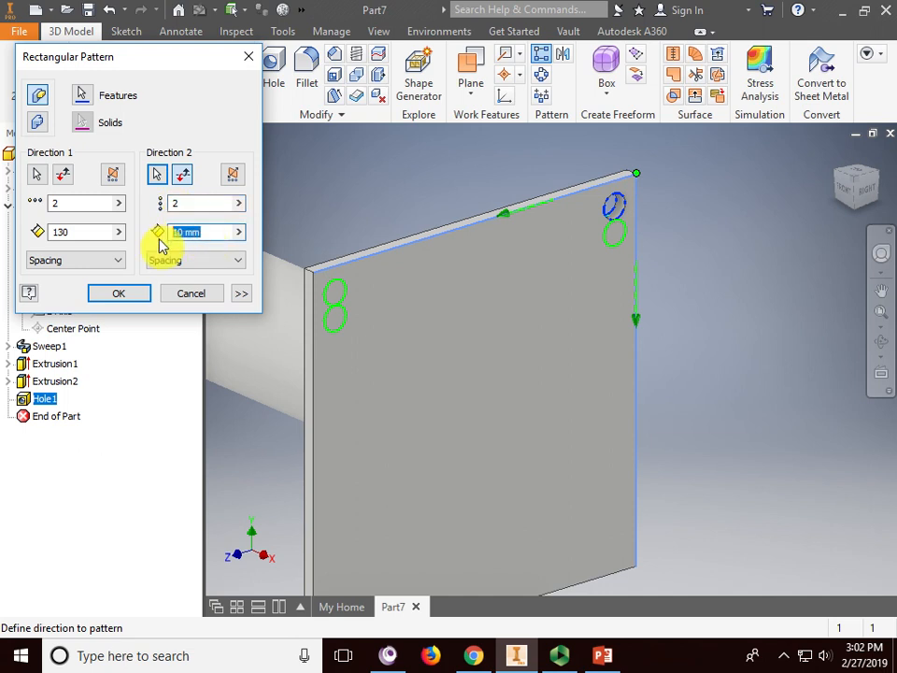
click(114, 293)
scroll(727, 408, down, 3)
- Orbit and pan the model until the square plate is seen edge-on at the tube's end
middle_drag(727, 408, 716, 355)
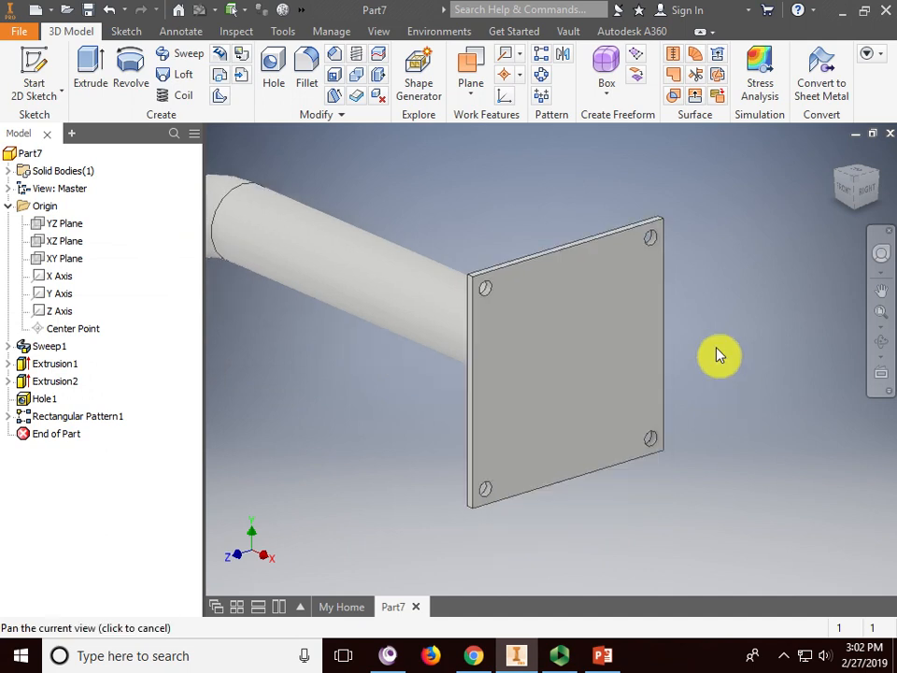
scroll(714, 350, down, 3)
click(878, 345)
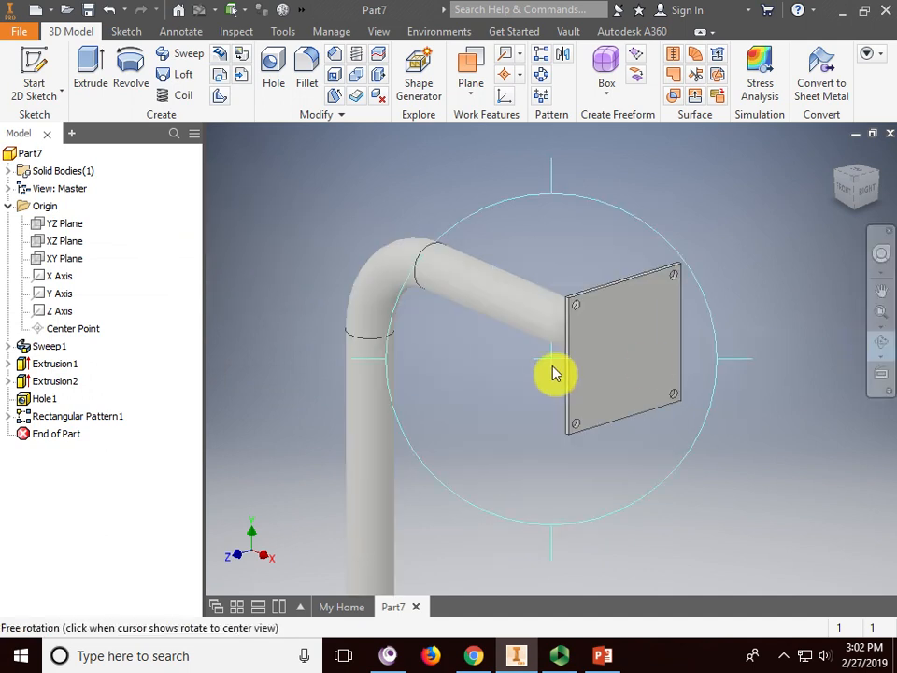
drag(554, 367, 657, 390)
middle_drag(696, 373, 409, 279)
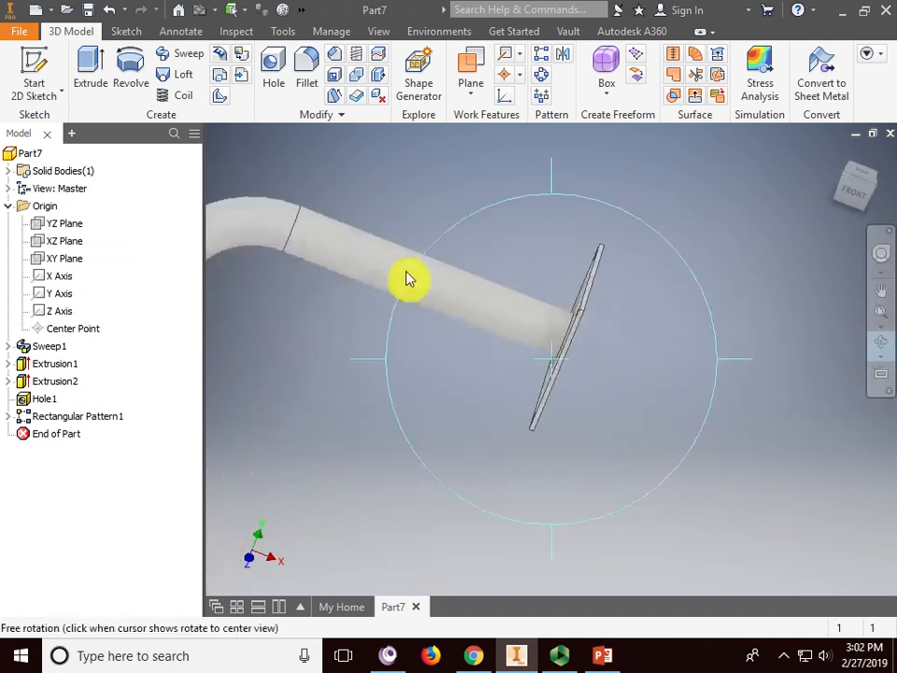
right_click(587, 243)
click(420, 234)
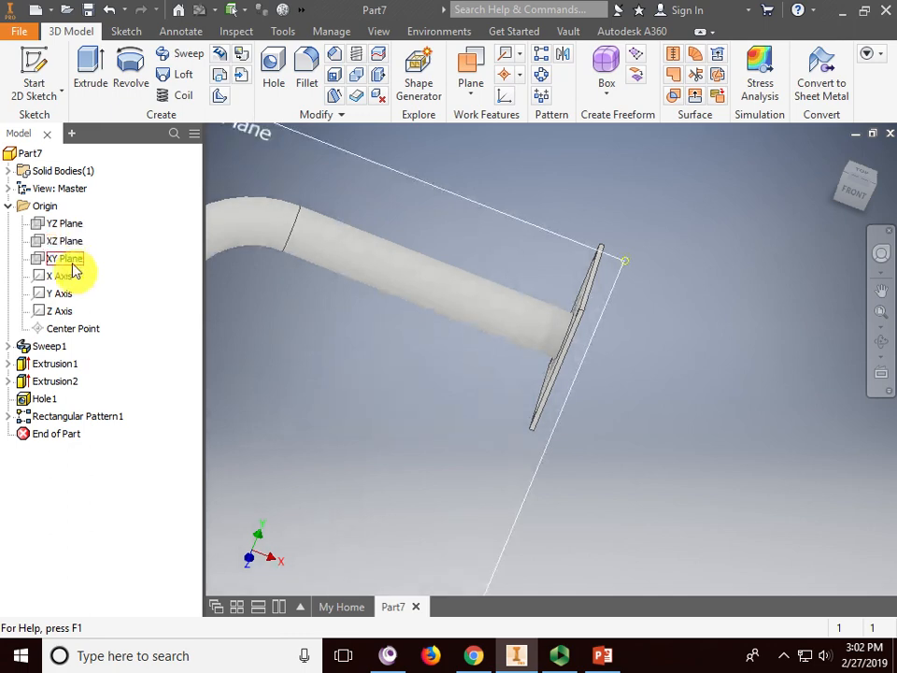
middle_drag(455, 390, 631, 342)
click(881, 344)
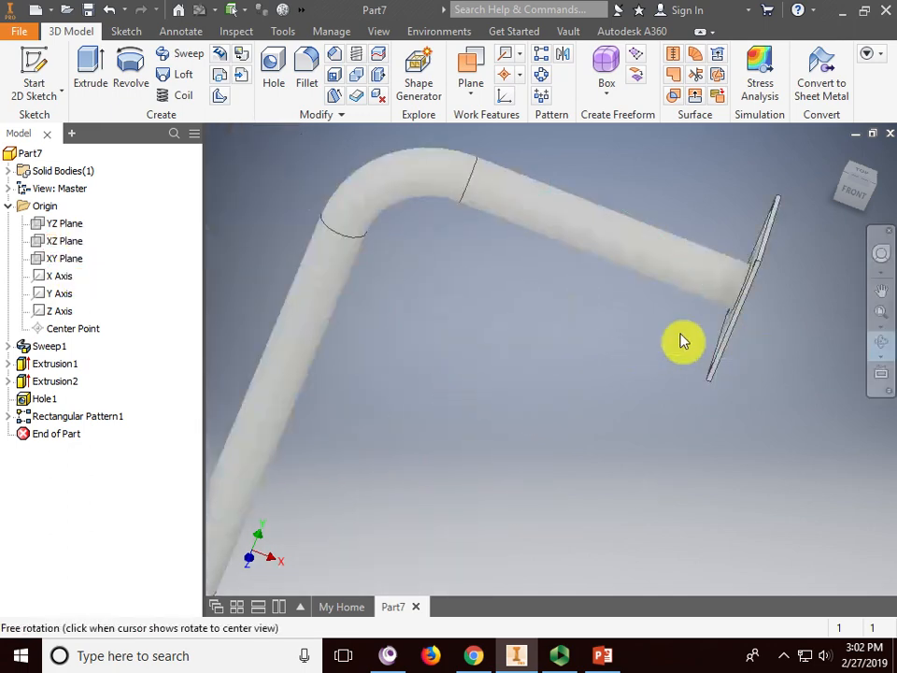
drag(684, 341, 616, 317)
scroll(438, 307, up, 3)
- End orbiting and make the XY Plane visible
middle_drag(438, 306, 546, 311)
right_click(545, 308)
click(606, 307)
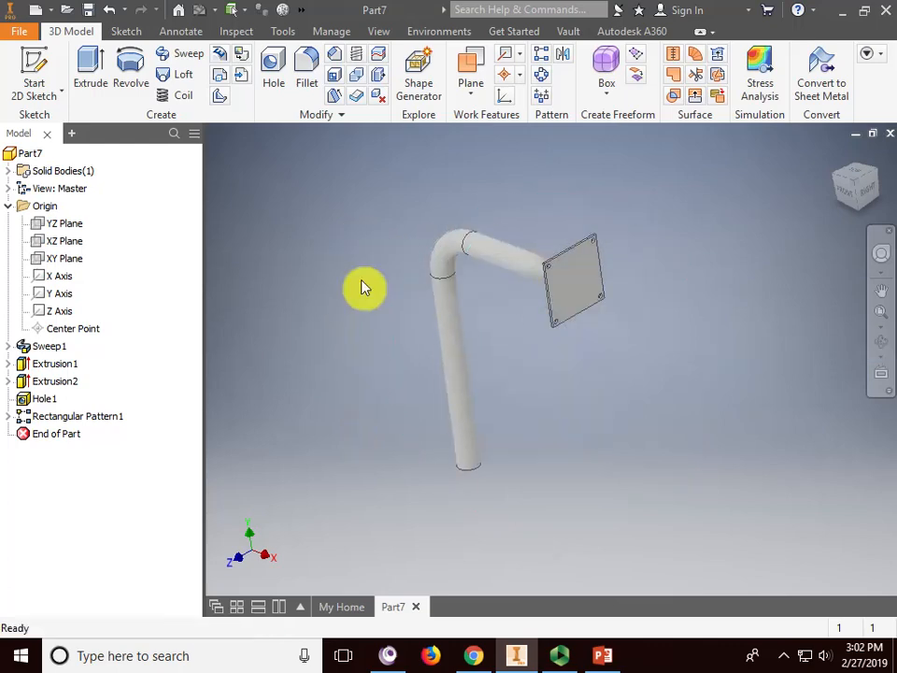
right_click(64, 261)
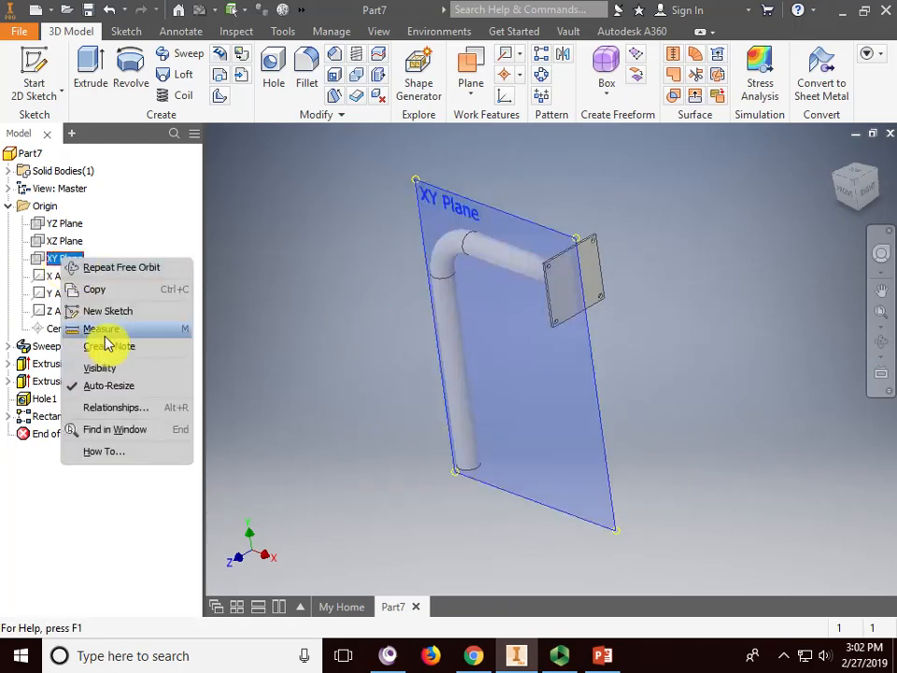
click(107, 370)
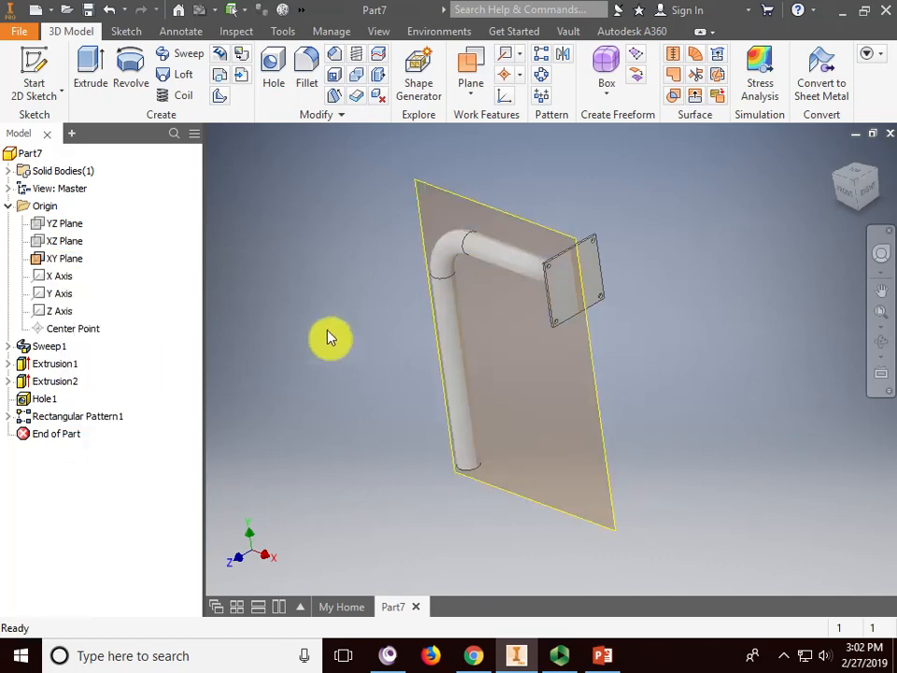
- Start Sketch5 on the XY Plane, slice the graphics, and zoom to the plate end
click(34, 65)
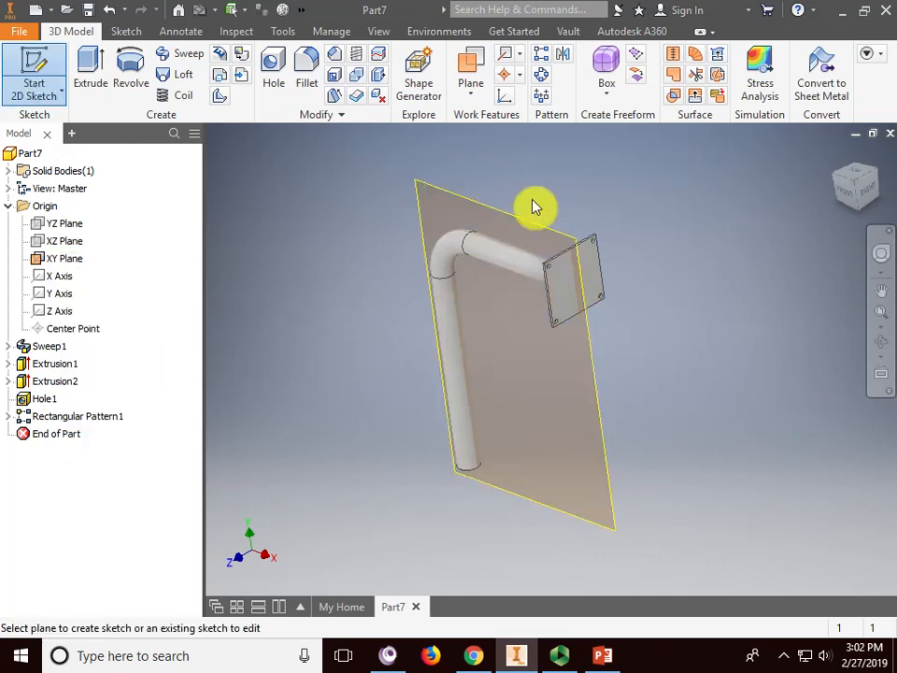
click(517, 224)
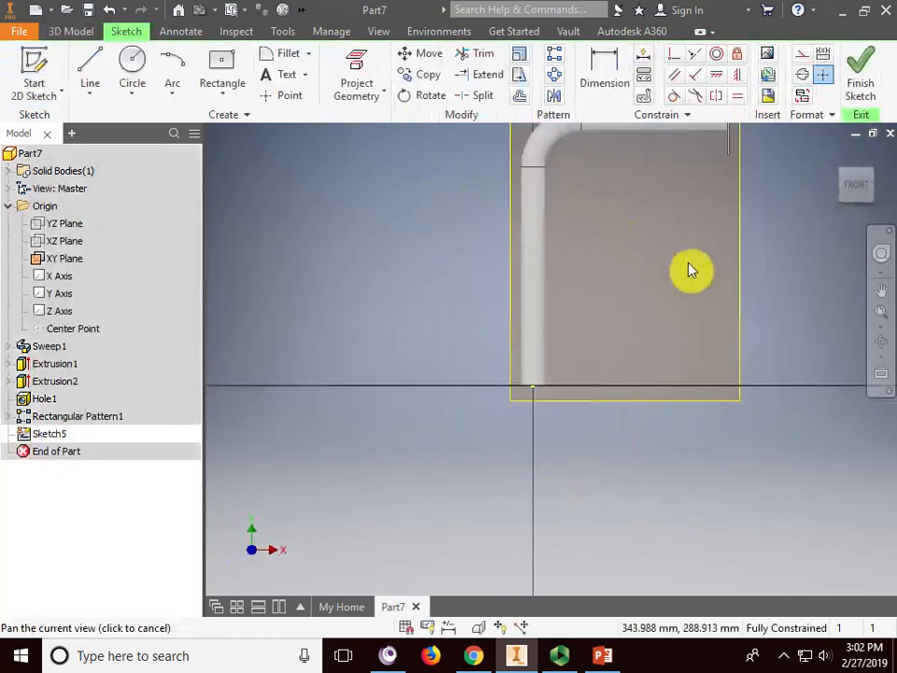
right_click(57, 435)
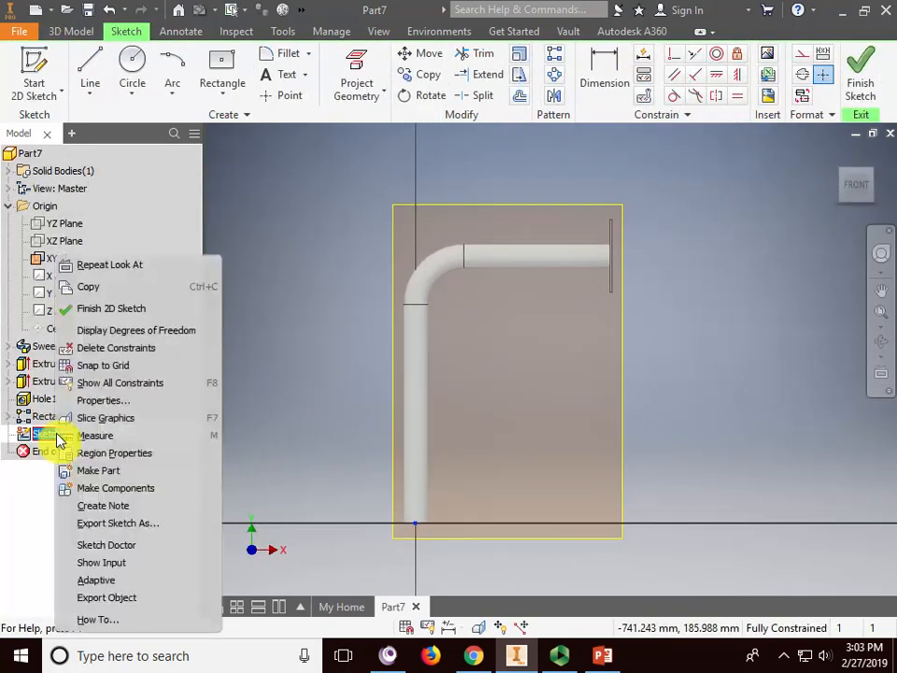
click(112, 419)
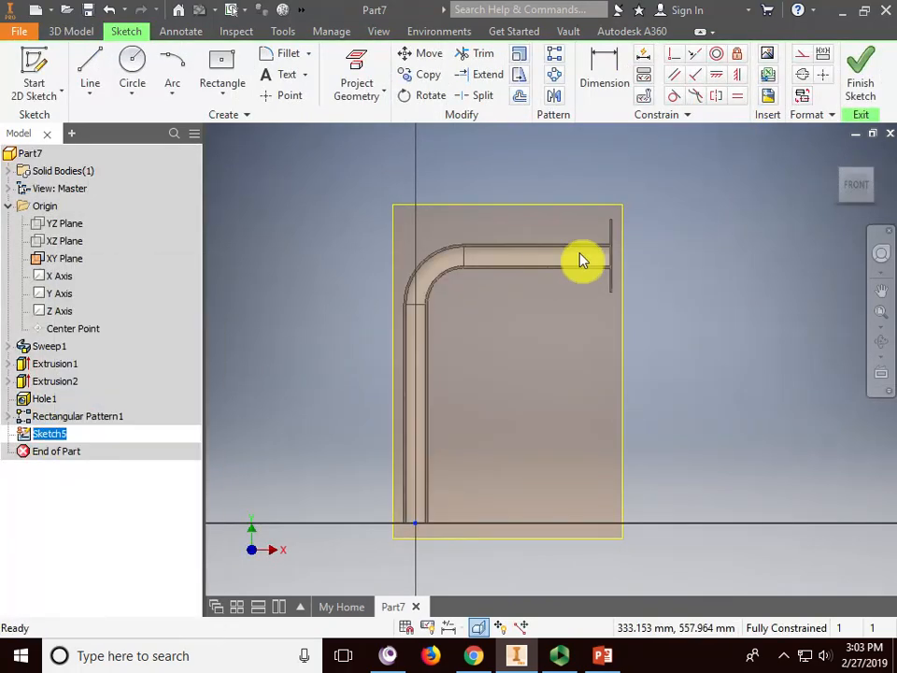
scroll(598, 244, up, 5)
middle_drag(597, 213, 611, 286)
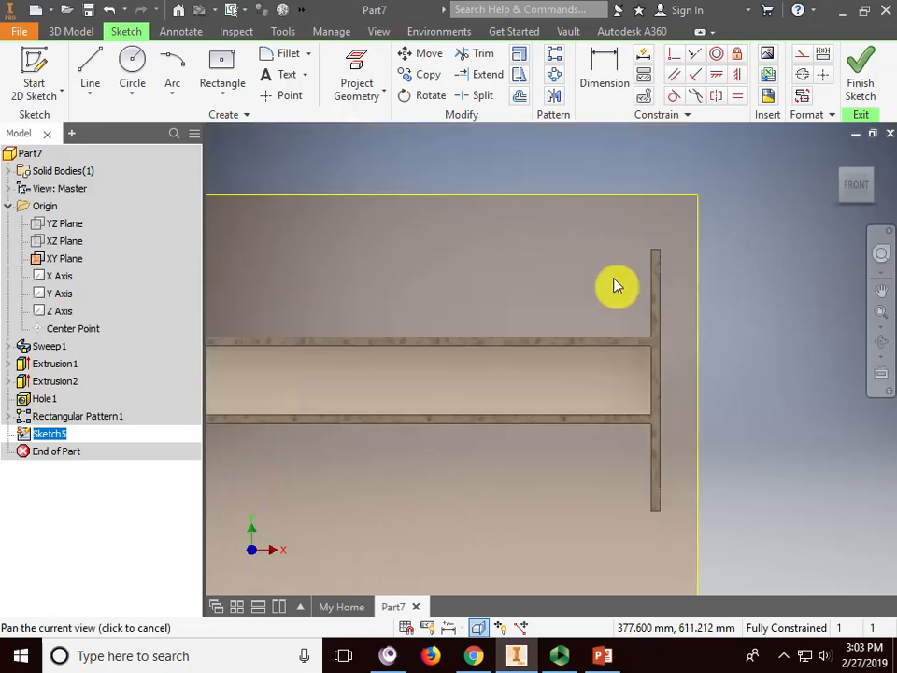
click(90, 70)
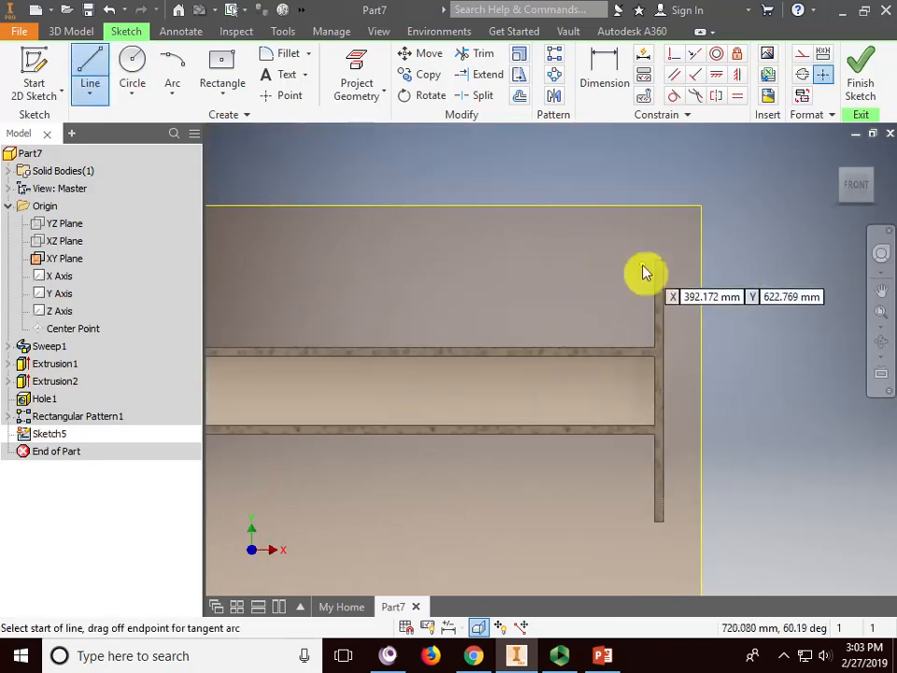
- Draw a sloped rib line from the plate's edge down into the tube
scroll(659, 276, up, 3)
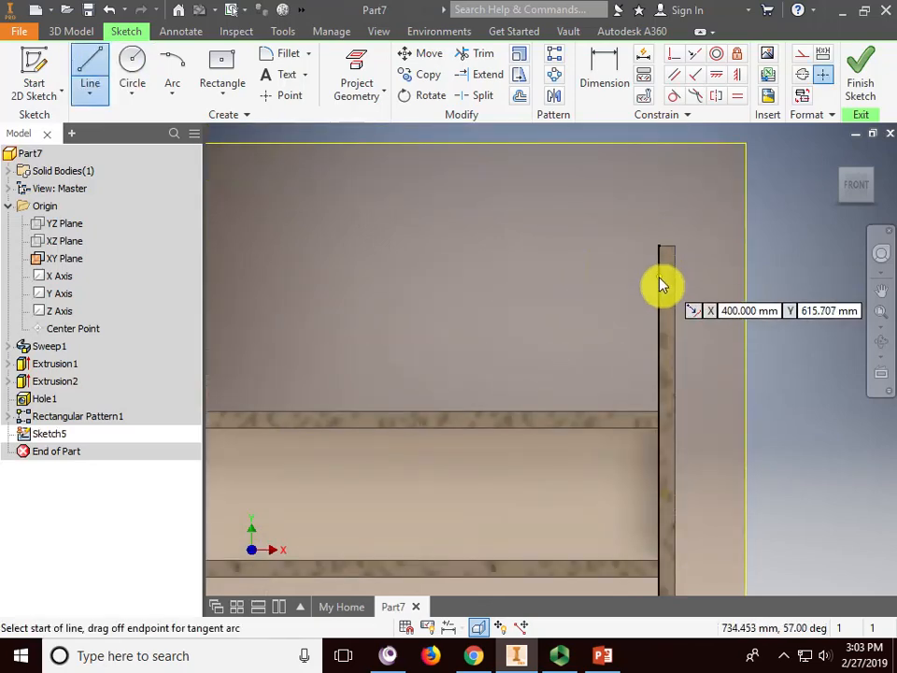
click(660, 277)
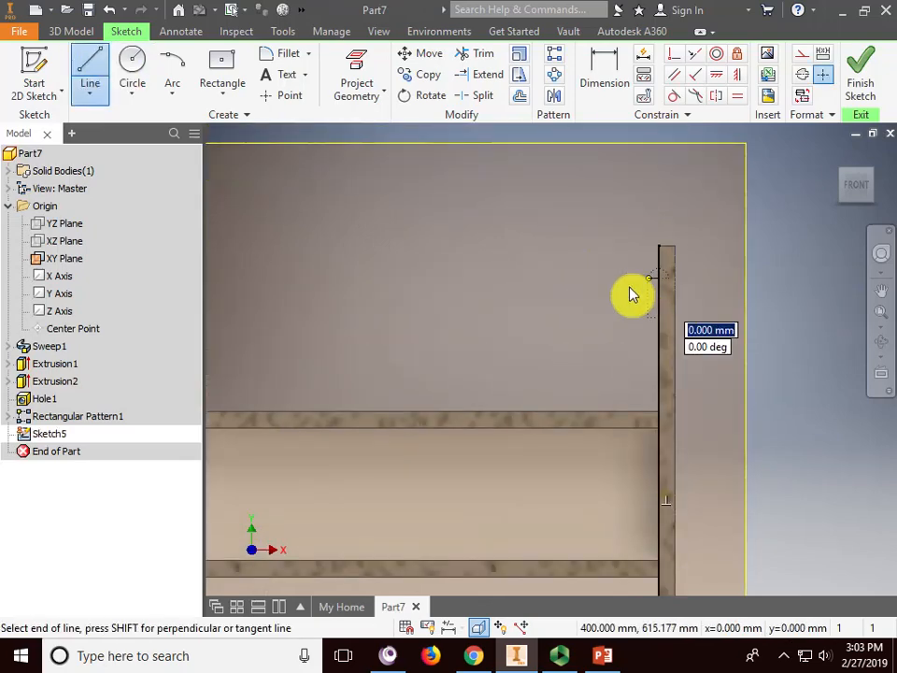
click(419, 474)
right_click(472, 280)
click(537, 290)
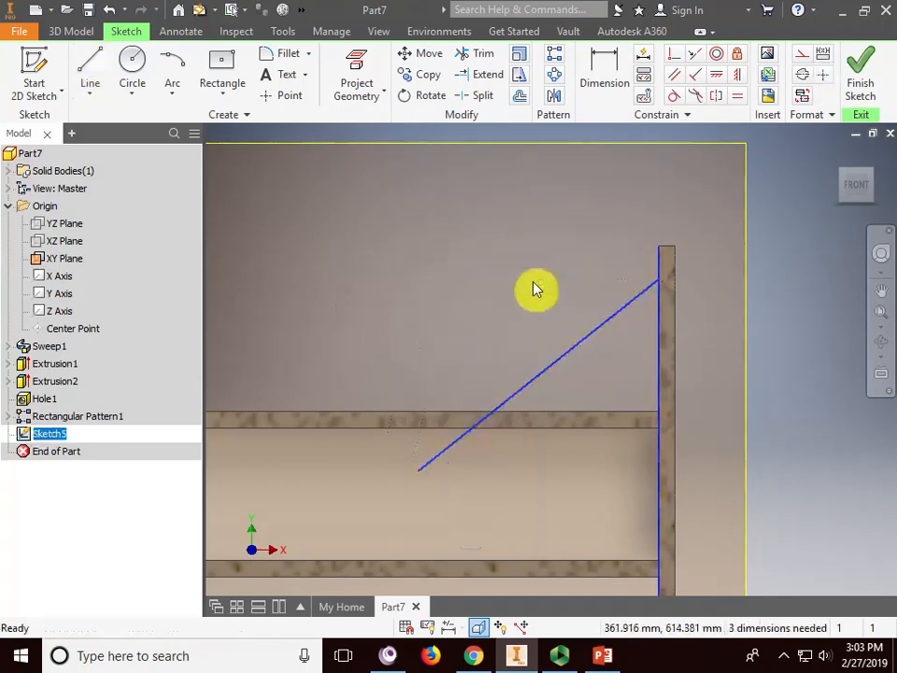
middle_drag(536, 291, 474, 193)
- Draw a horizontal line leftward from the plate's edge and make it construction geometry
click(97, 71)
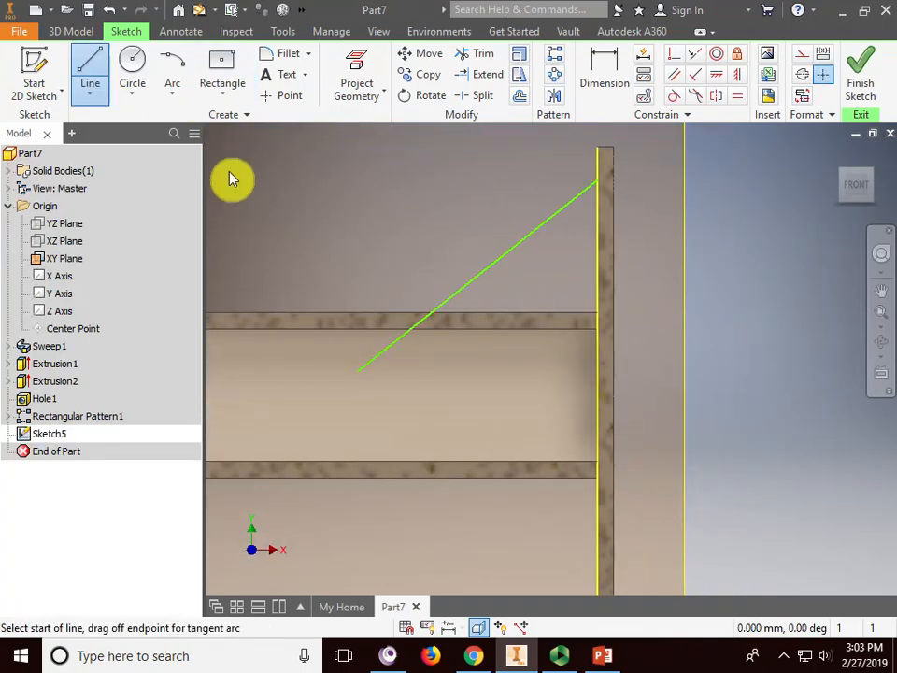
click(599, 396)
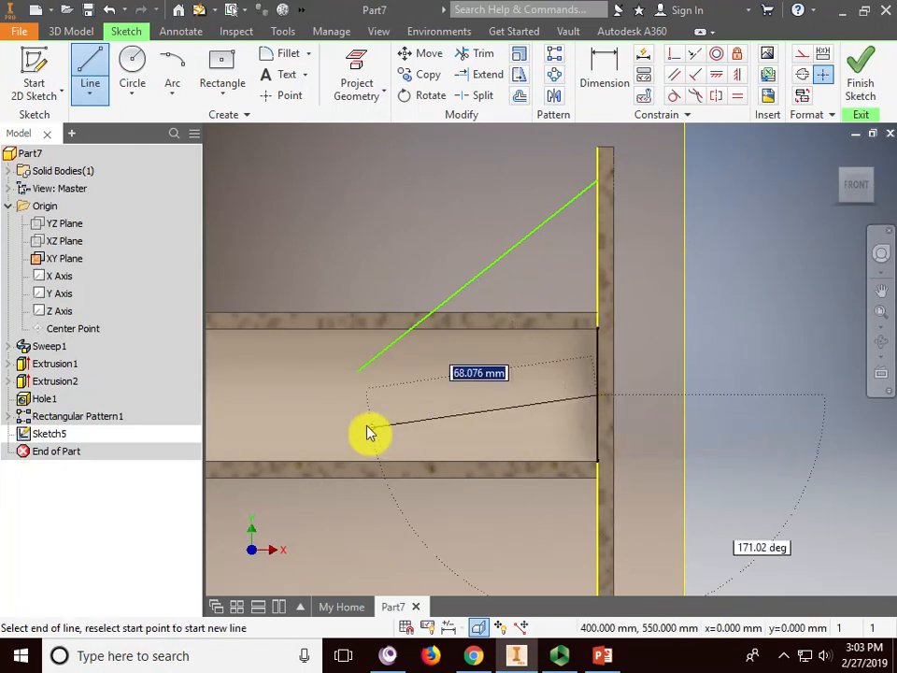
click(298, 396)
right_click(325, 363)
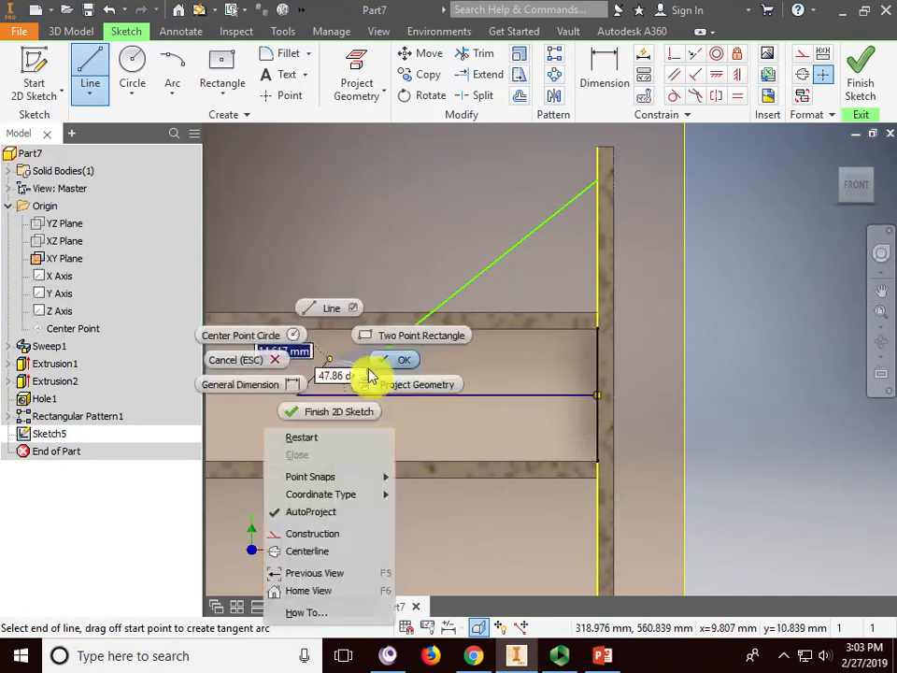
click(401, 360)
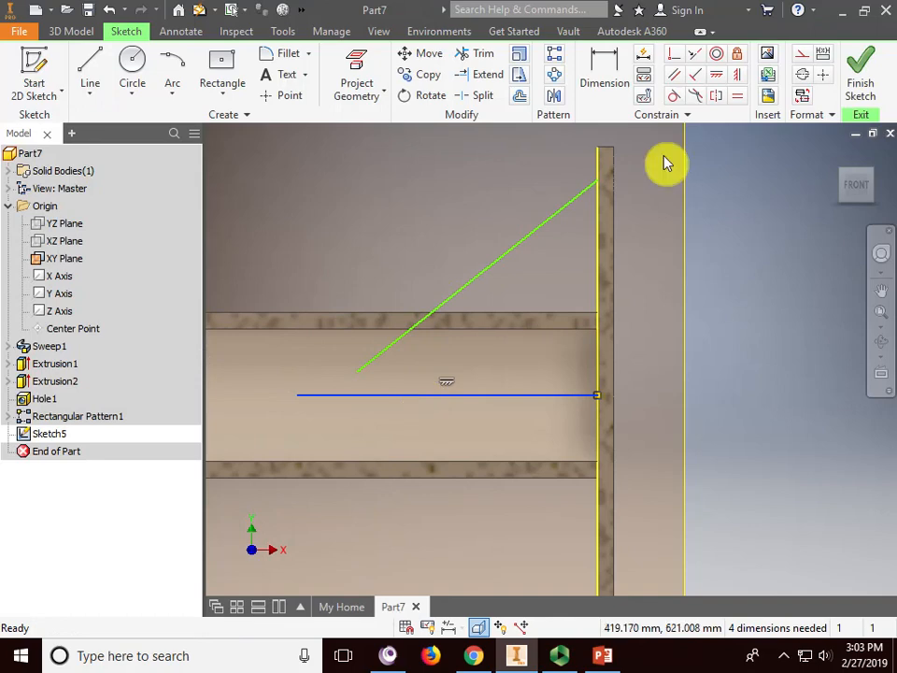
click(801, 55)
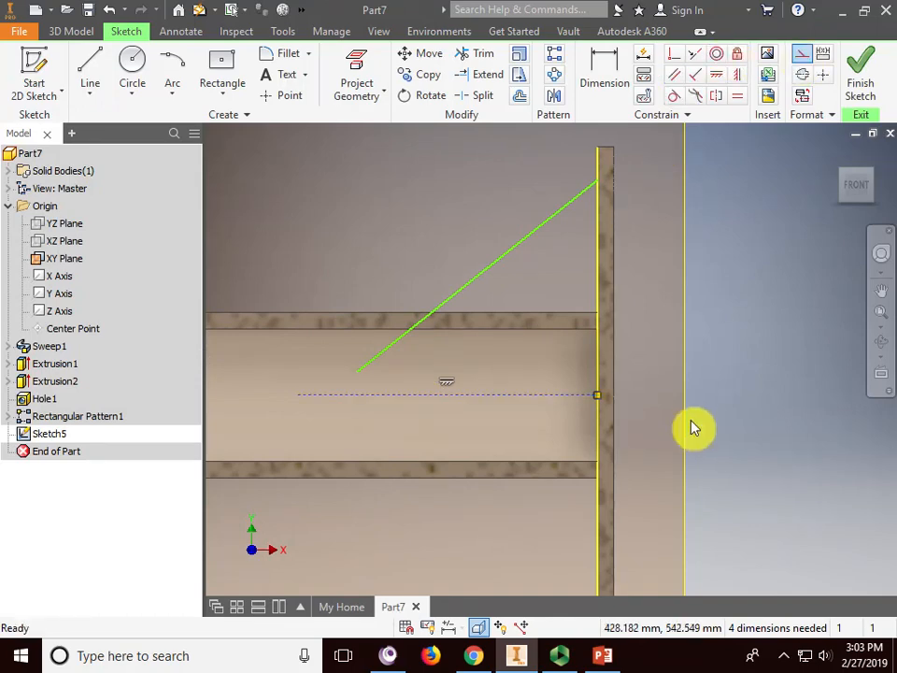
- Dimension the angle between the sloped line and the construction line at 45°
click(604, 67)
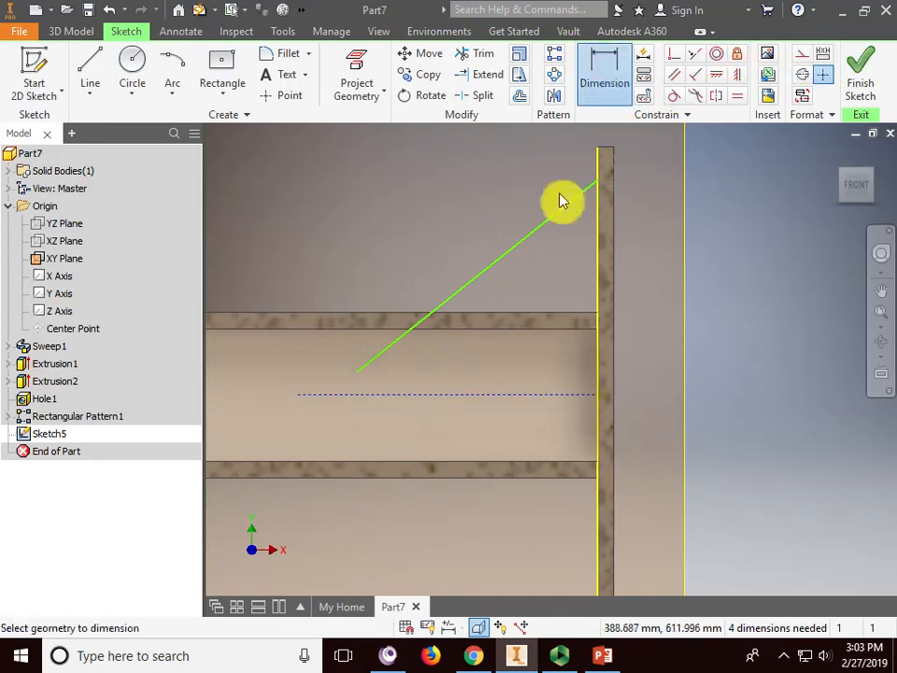
click(560, 203)
click(559, 396)
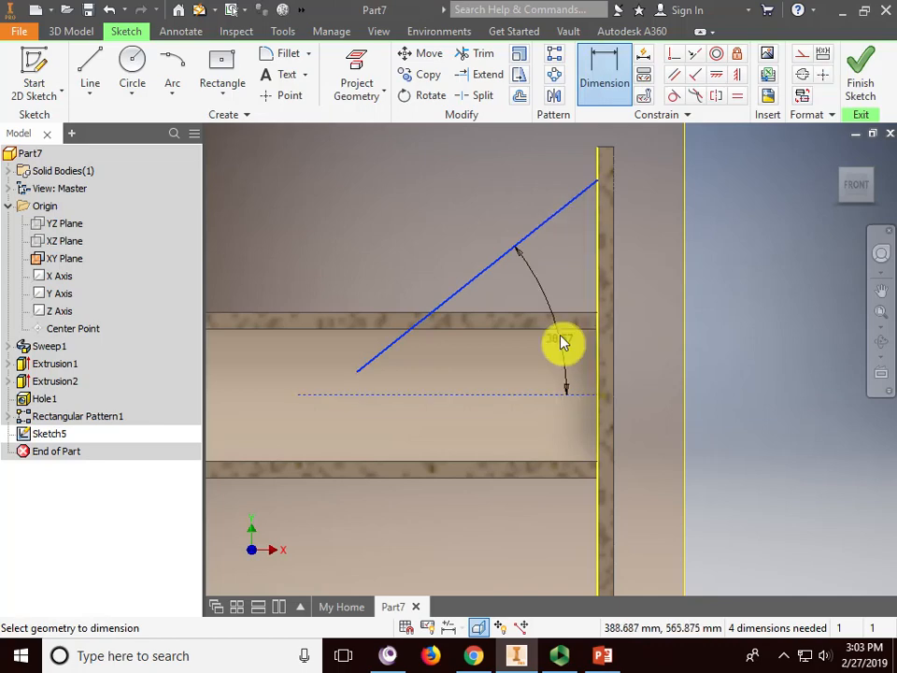
click(560, 308)
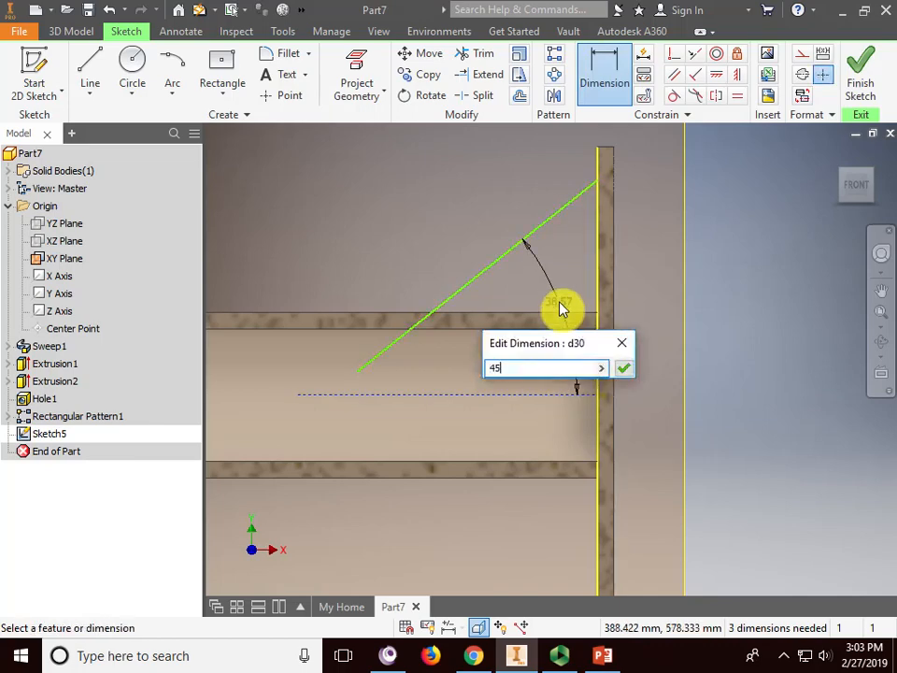
key(Return)
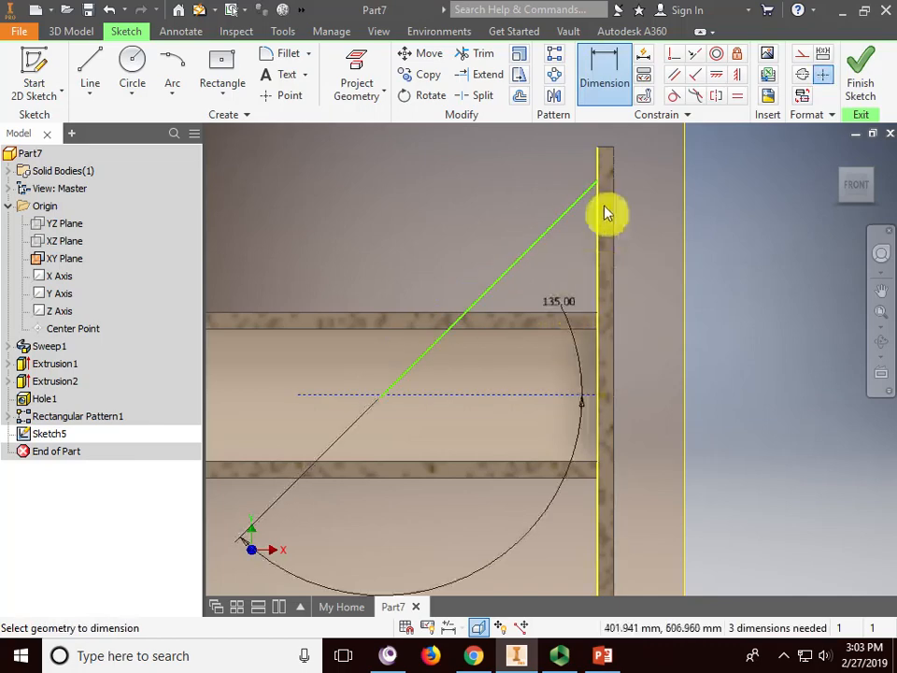
click(603, 654)
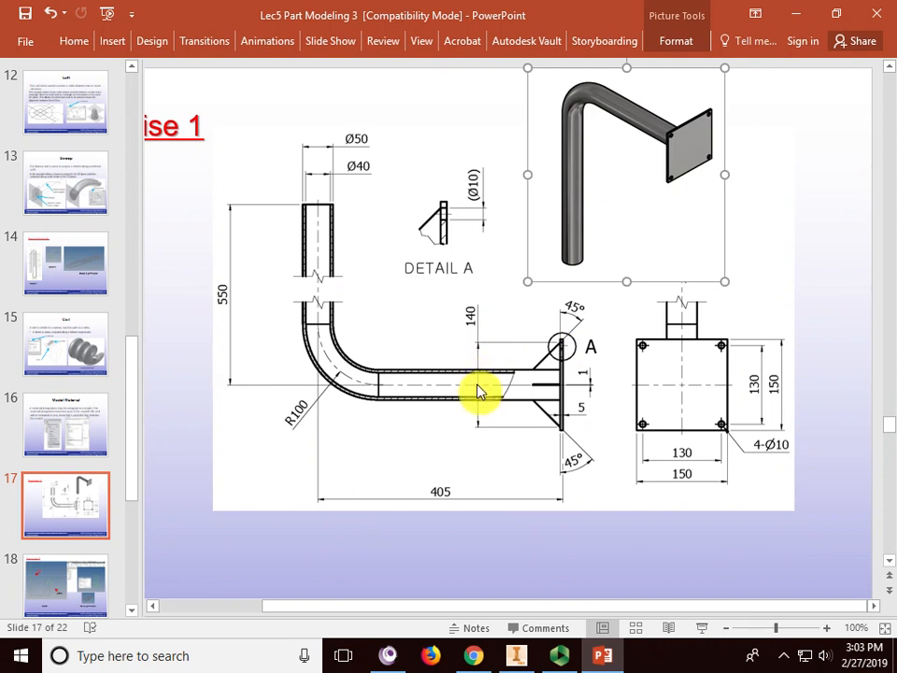
click(796, 14)
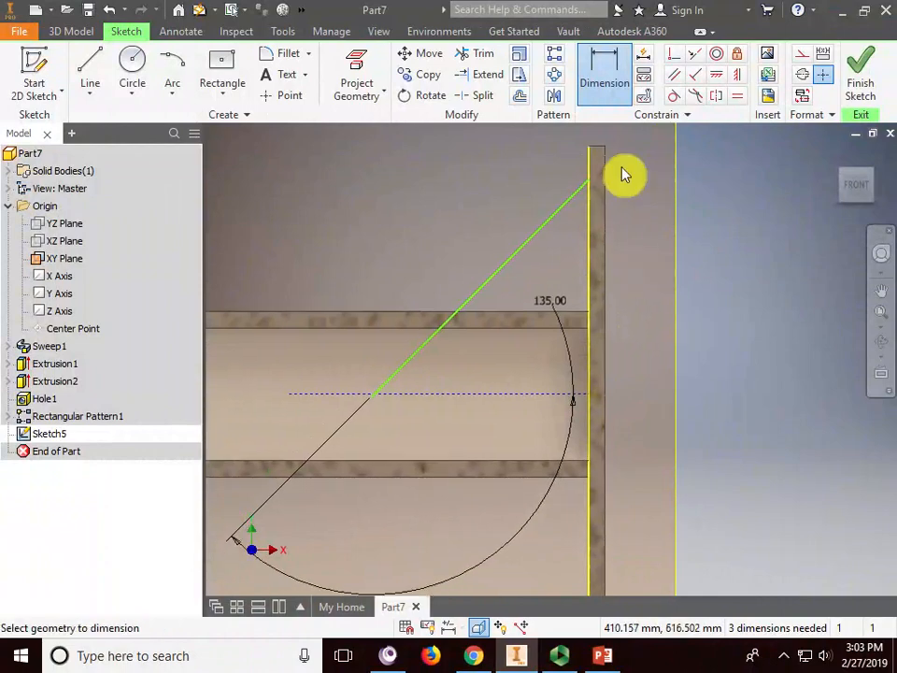
- Dimension the rib line's vertical height above the construction line as 70 mm
click(606, 92)
click(443, 396)
click(727, 276)
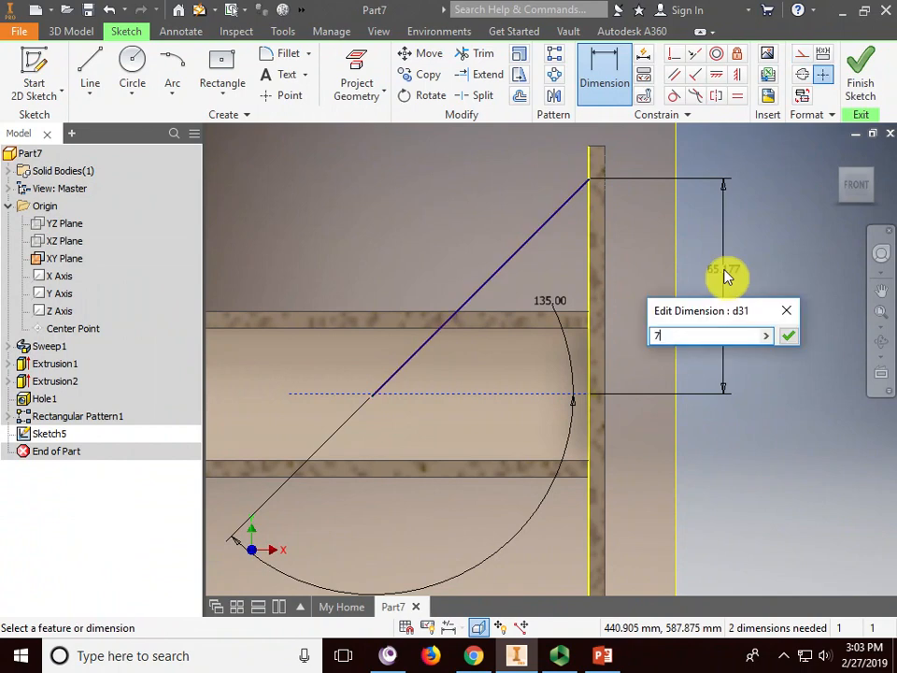
key(Return)
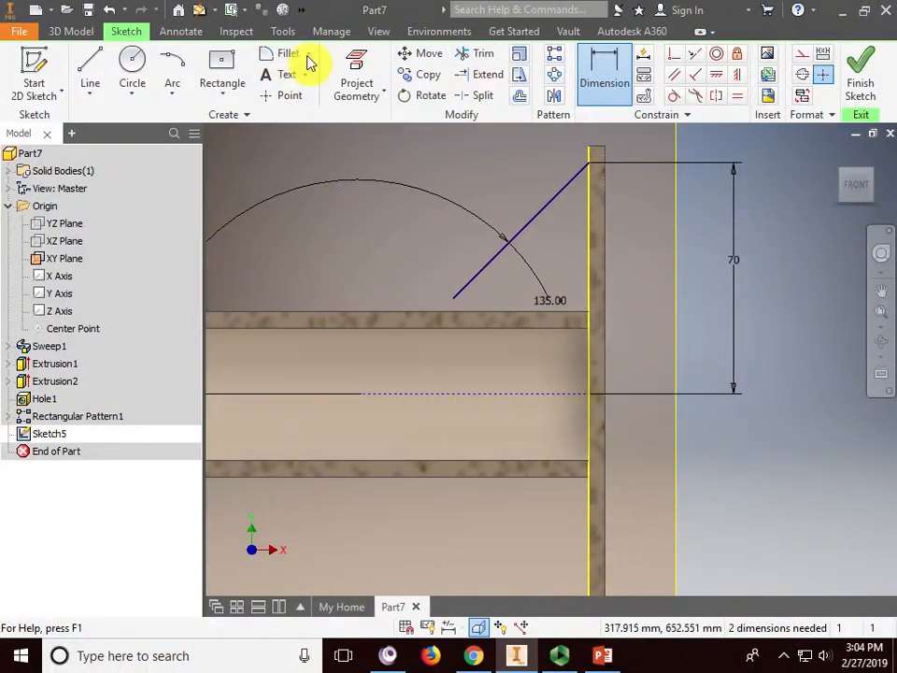
- Extend the sloped rib line down to the construction line, then select it
click(483, 75)
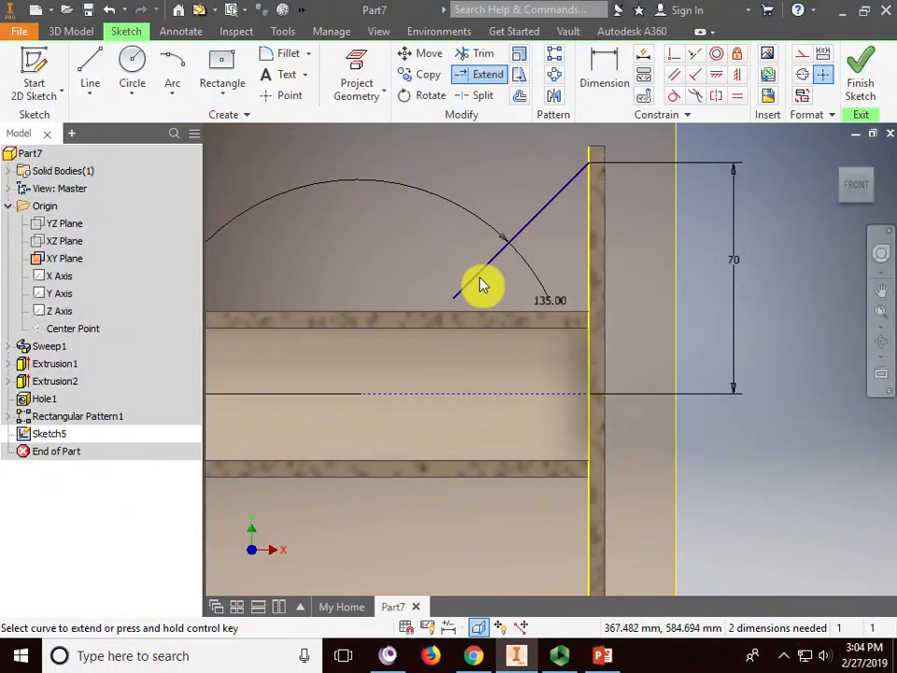
click(476, 278)
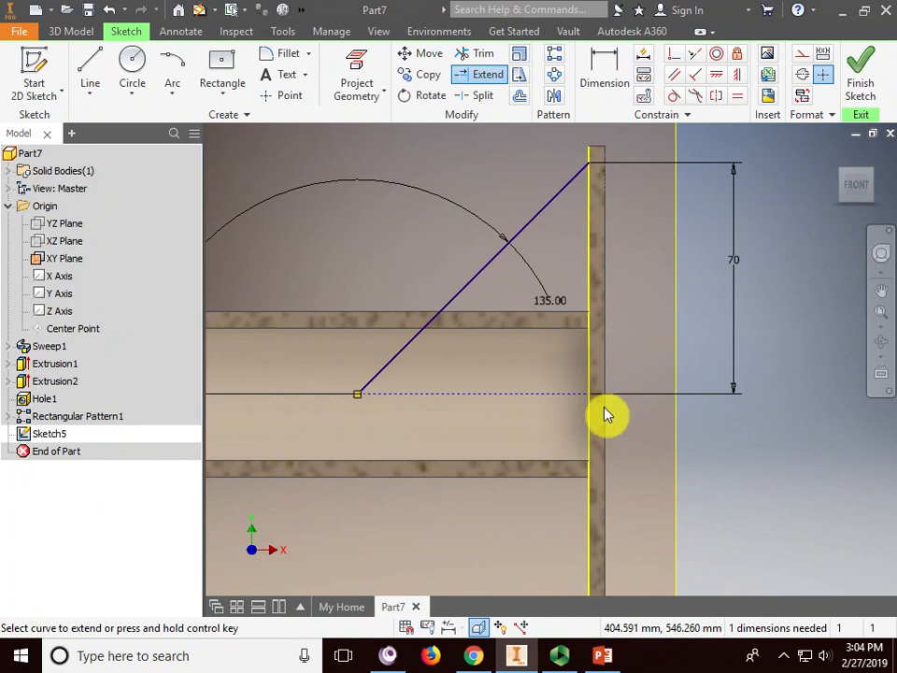
key(Escape)
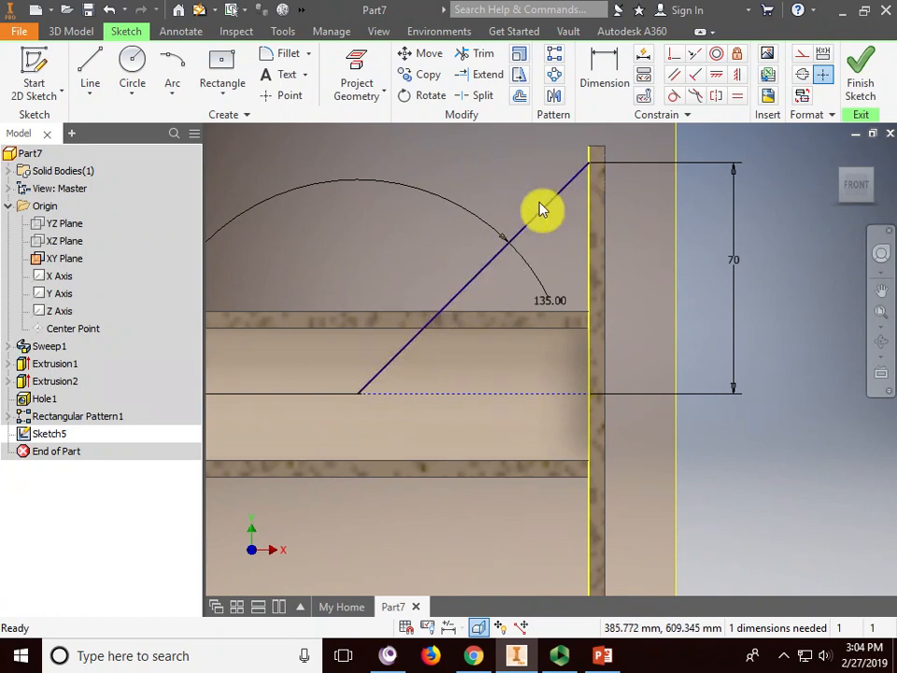
click(432, 323)
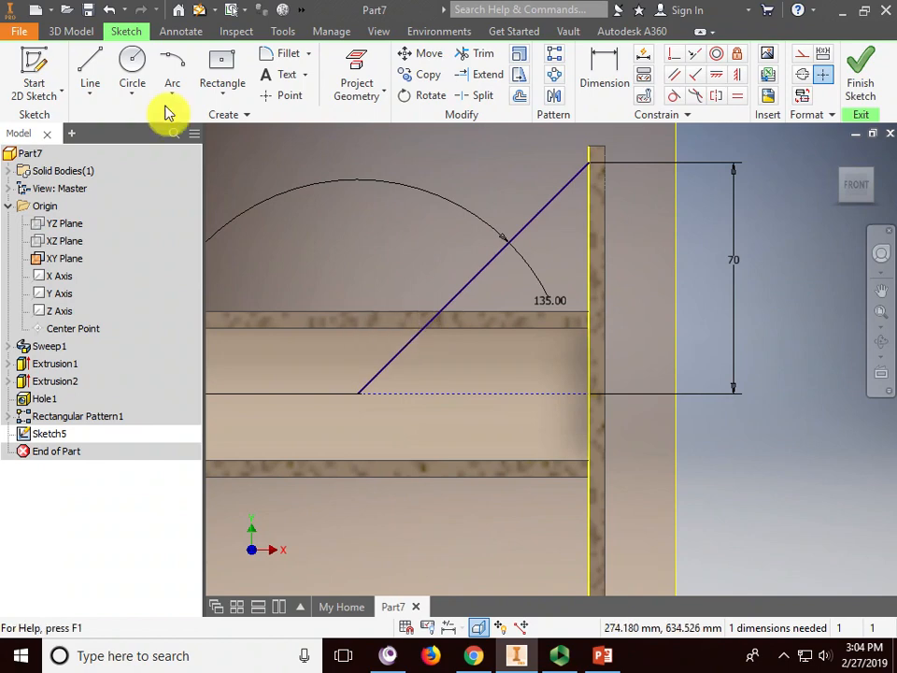
- Draw a horizontal construction guide line along the tube's top edge at the slant
click(89, 67)
scroll(421, 332, up, 2)
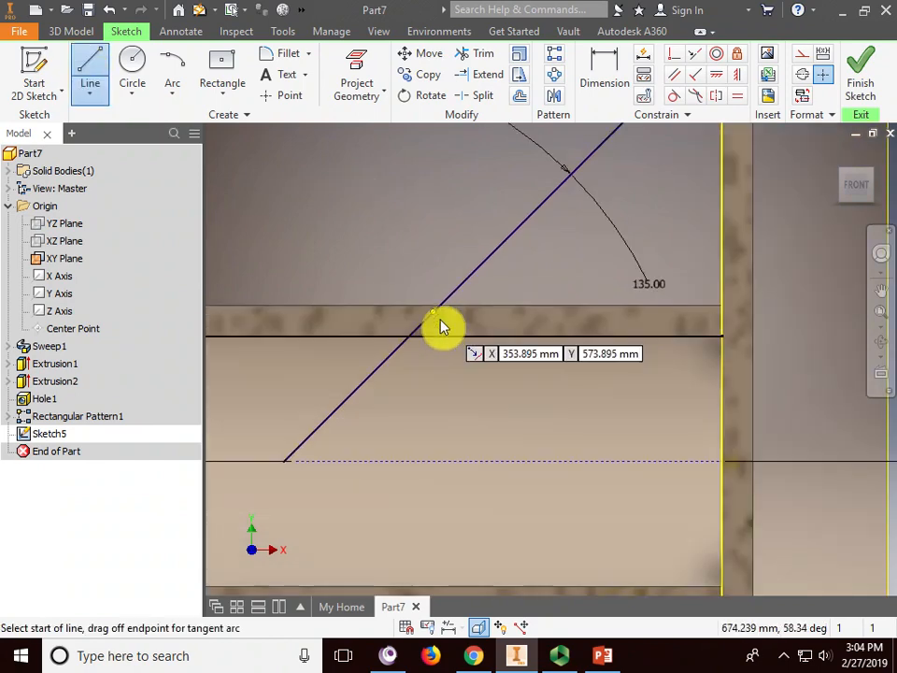
click(426, 327)
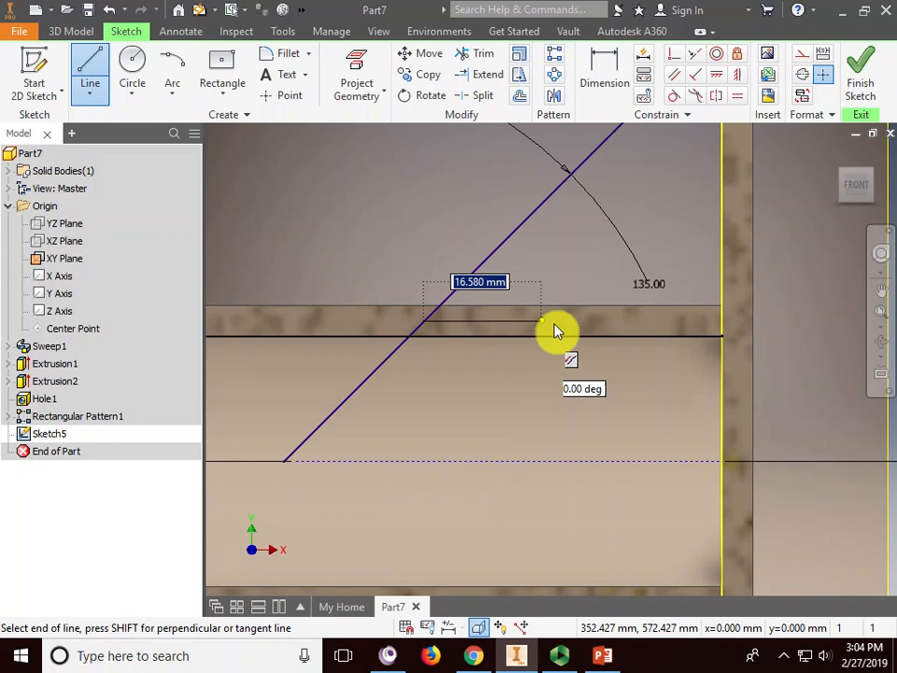
click(652, 323)
right_click(651, 235)
click(725, 237)
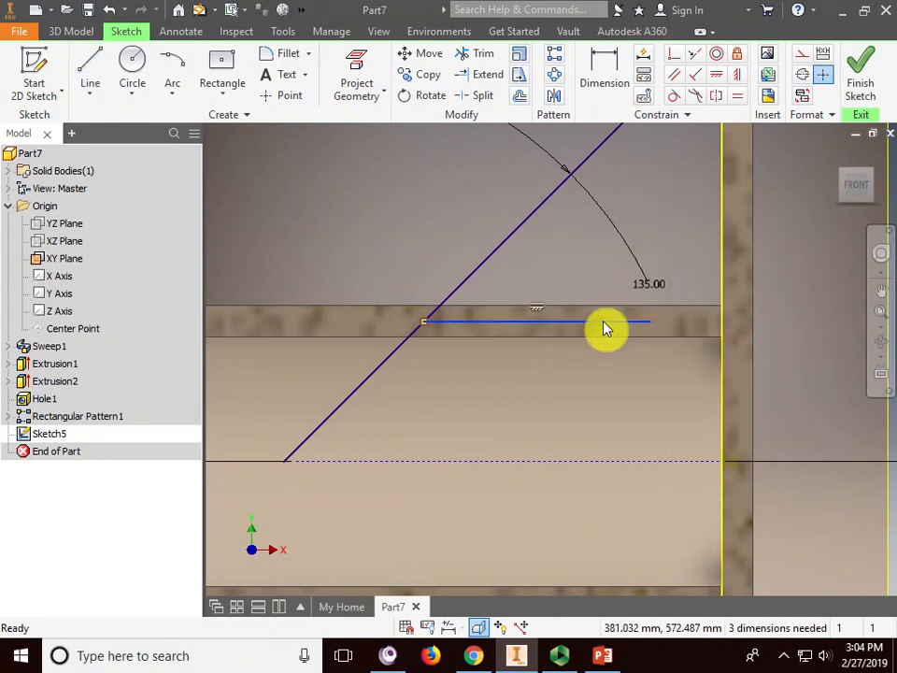
click(798, 56)
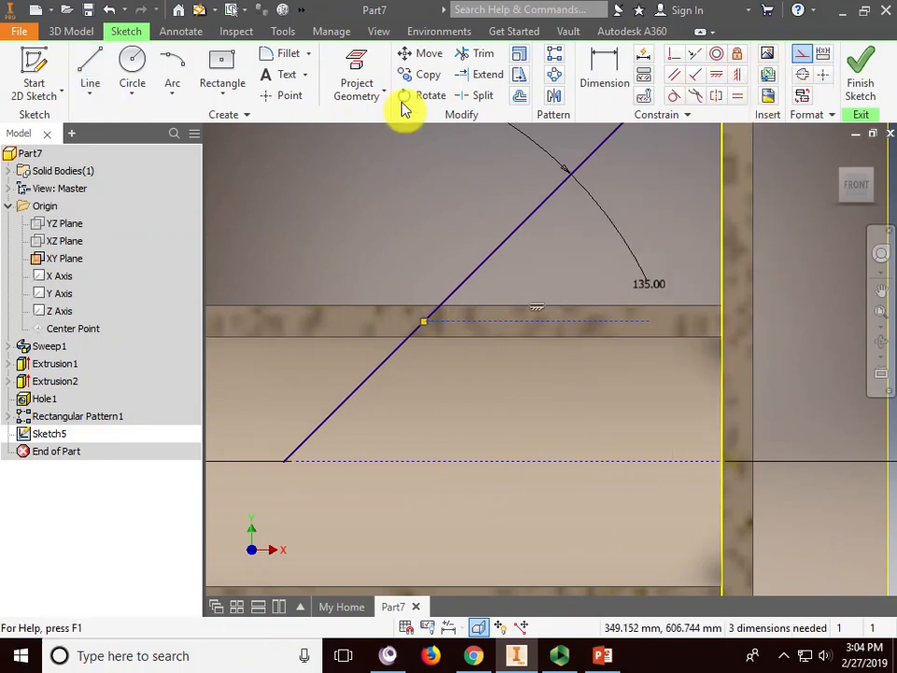
- Trim the slanted line below the guide so it ends at the tube's top
click(483, 58)
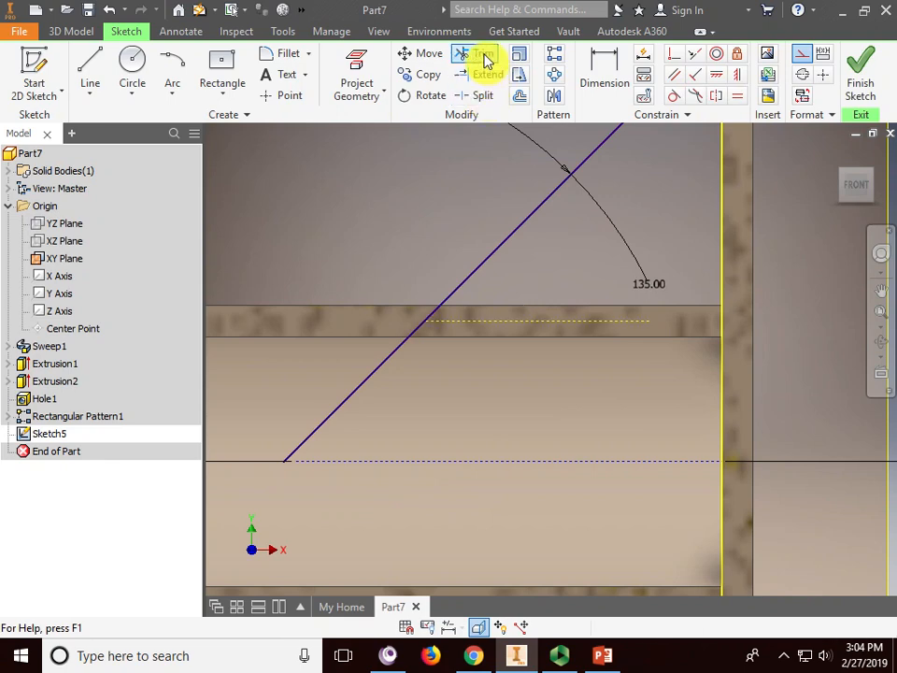
click(417, 334)
right_click(523, 236)
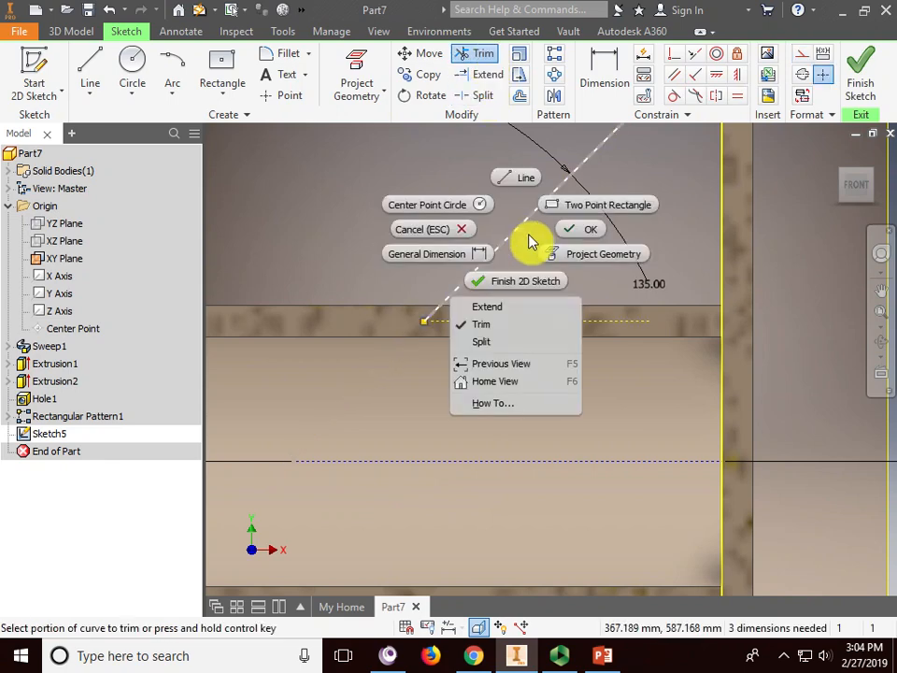
click(579, 233)
scroll(541, 356, down, 3)
scroll(533, 402, down, 2)
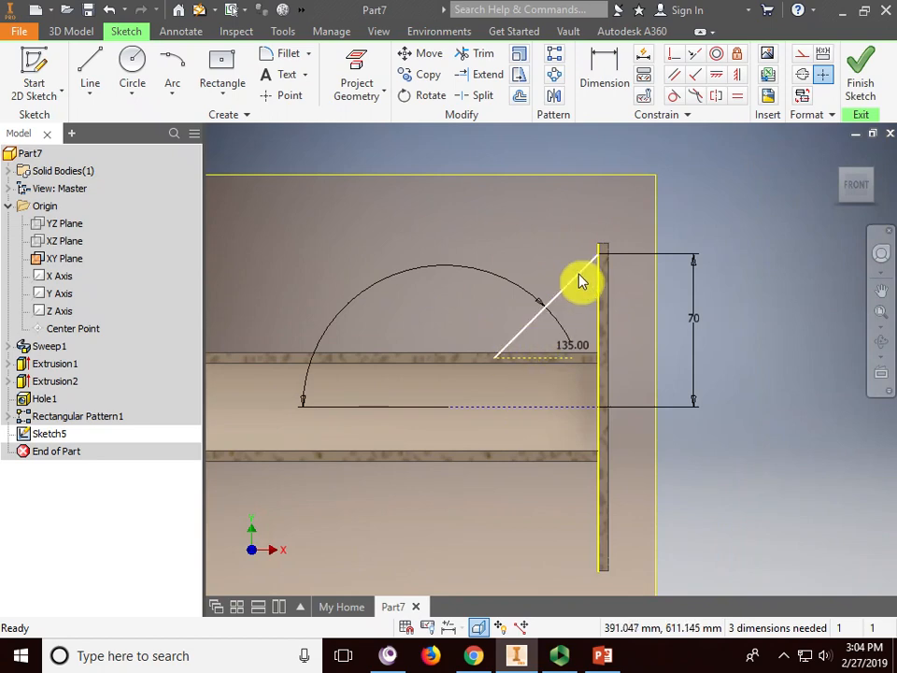
- Finish Sketch5 and orbit the view toward the tube end and plate
click(864, 70)
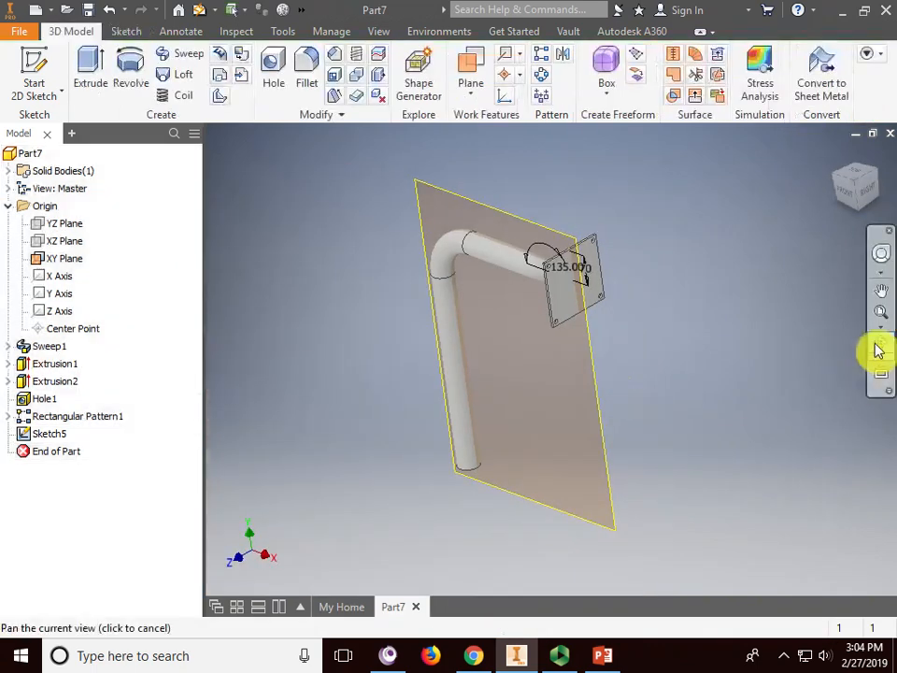
click(881, 342)
drag(550, 349, 733, 275)
scroll(719, 271, down, 5)
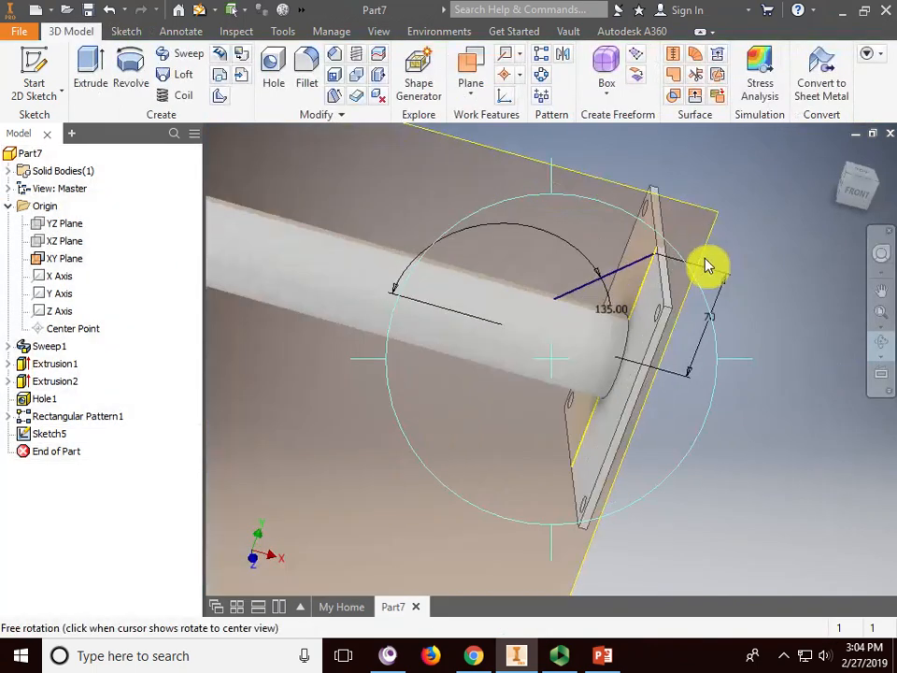
right_click(735, 253)
click(752, 248)
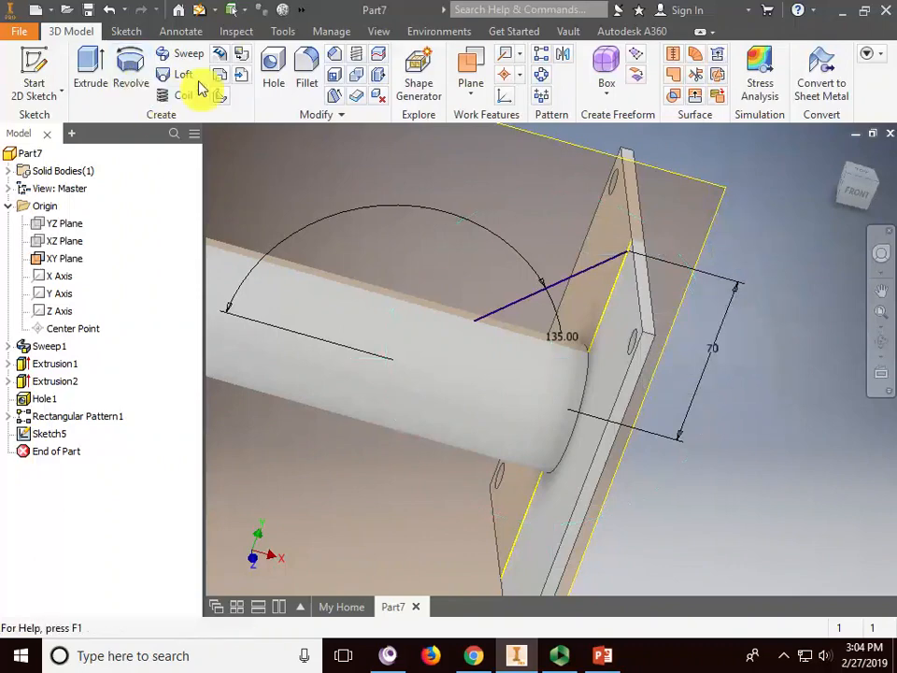
- Start a Rib with the slanted line as profile, parallel to the sketch plane, thickness 1
click(222, 99)
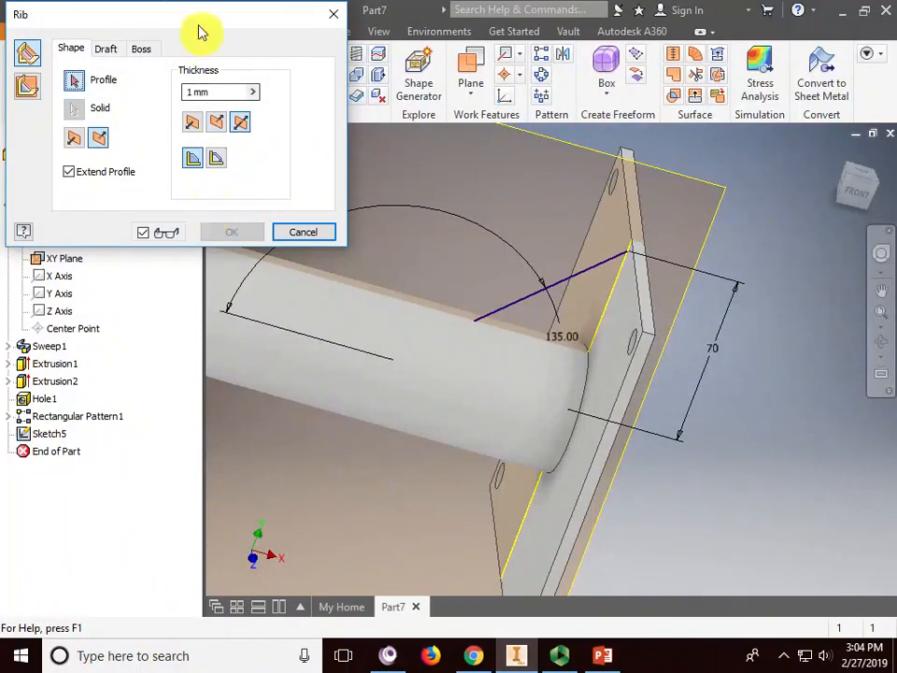
drag(200, 29, 198, 84)
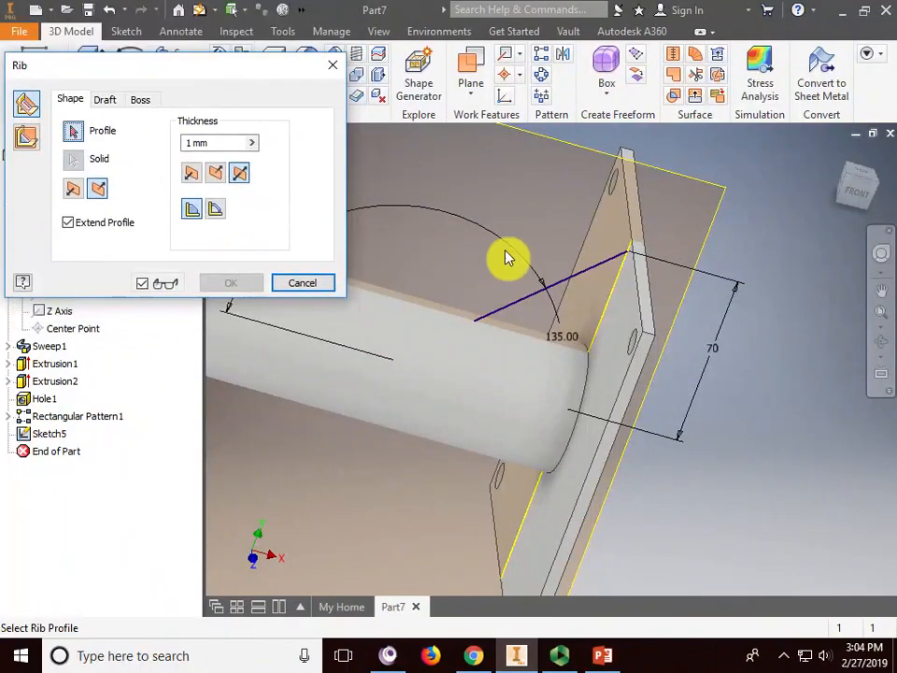
click(585, 280)
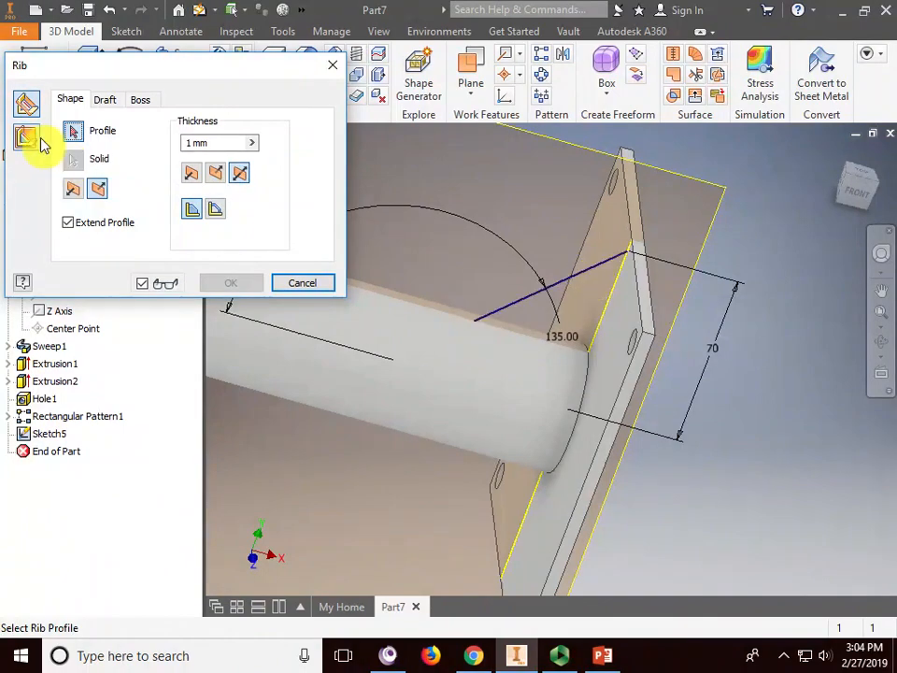
click(27, 138)
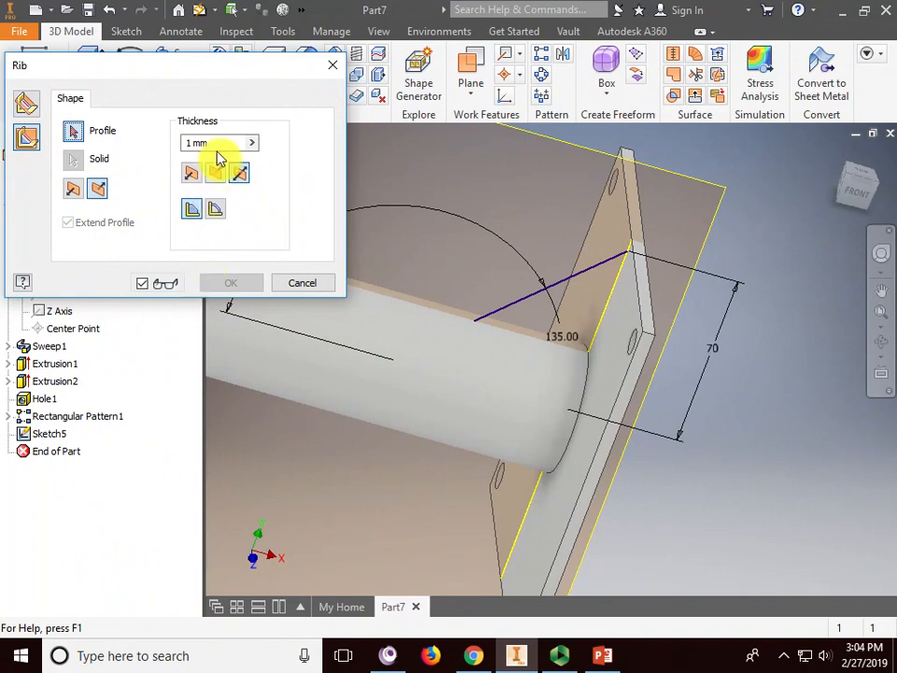
drag(216, 143, 180, 142)
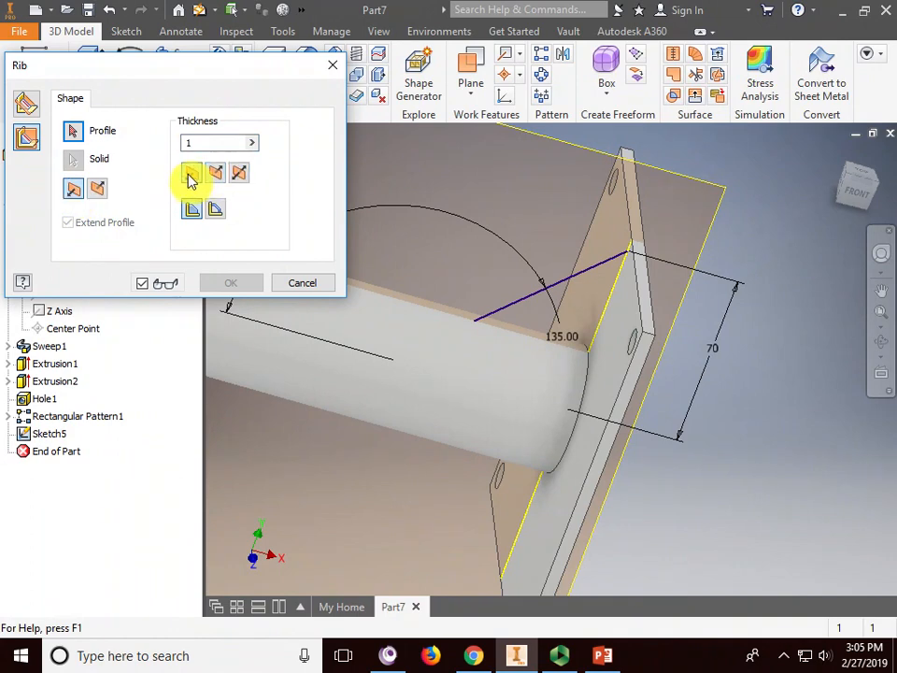
click(28, 142)
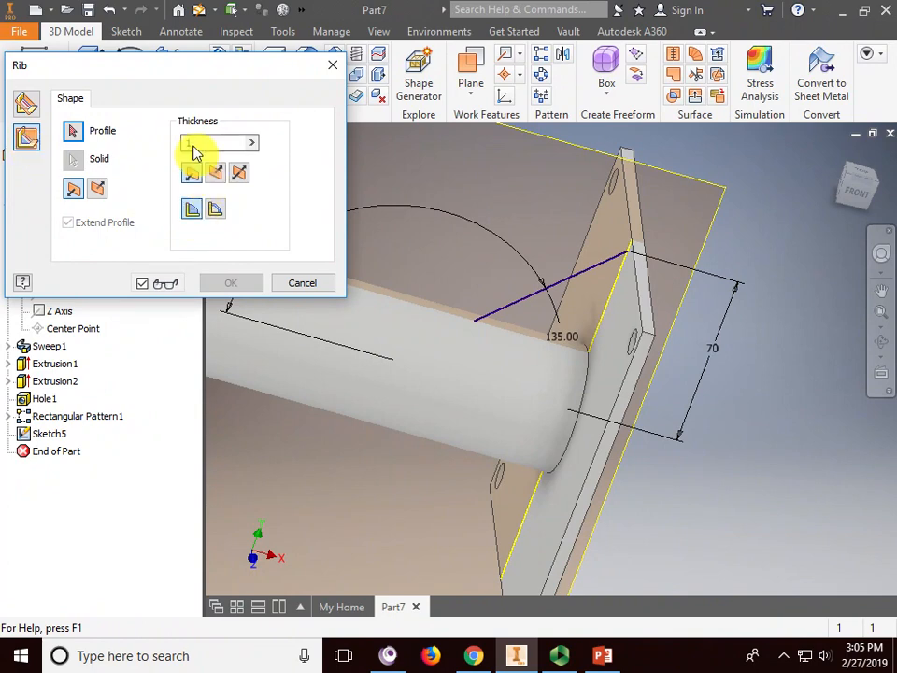
click(78, 137)
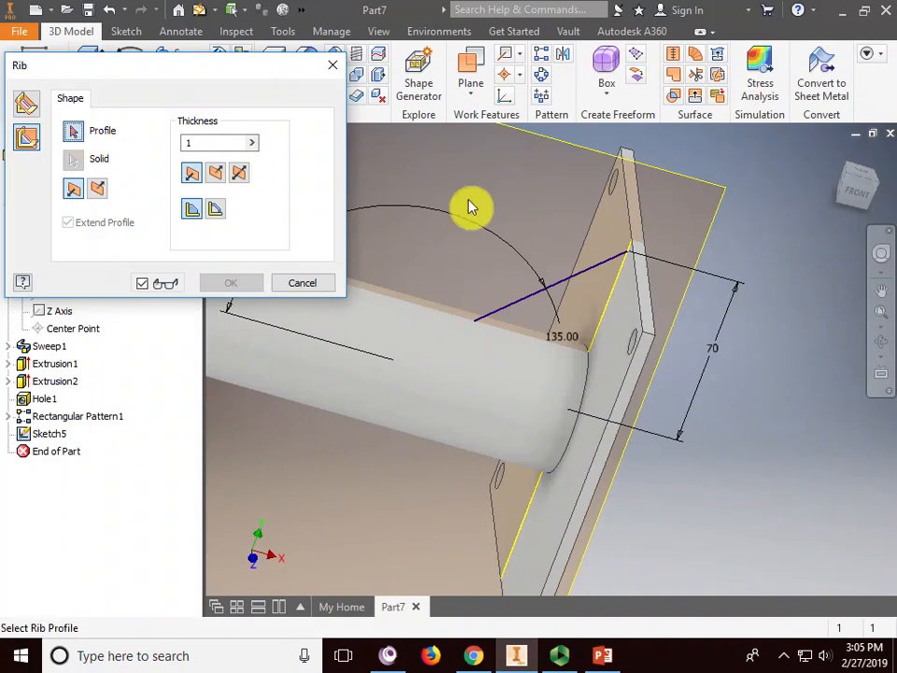
click(585, 277)
- Point the rib into the tube-plate corner, create Rib1, and orbit to inspect it
click(99, 193)
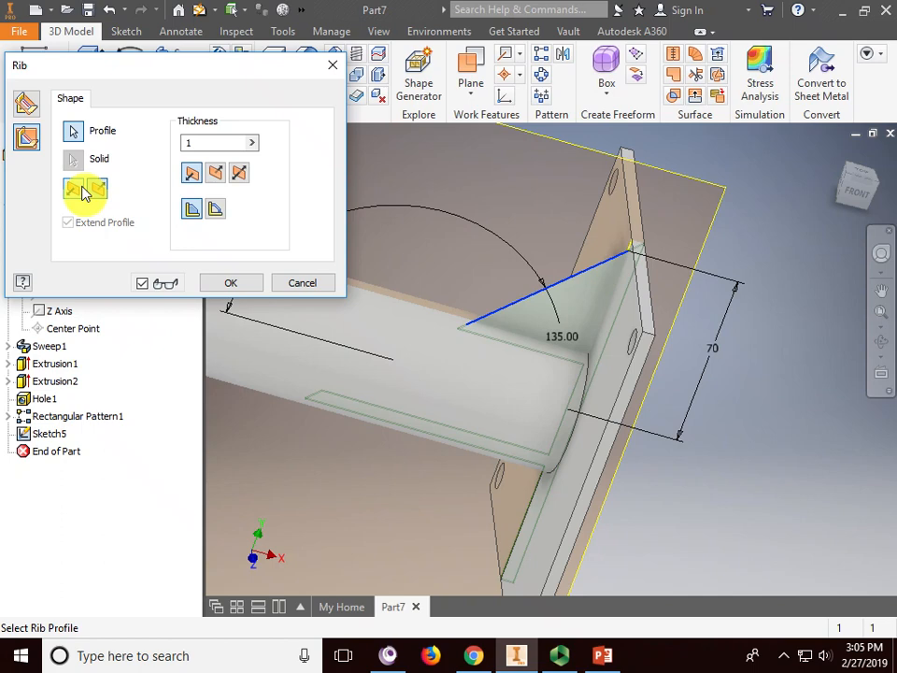
click(72, 192)
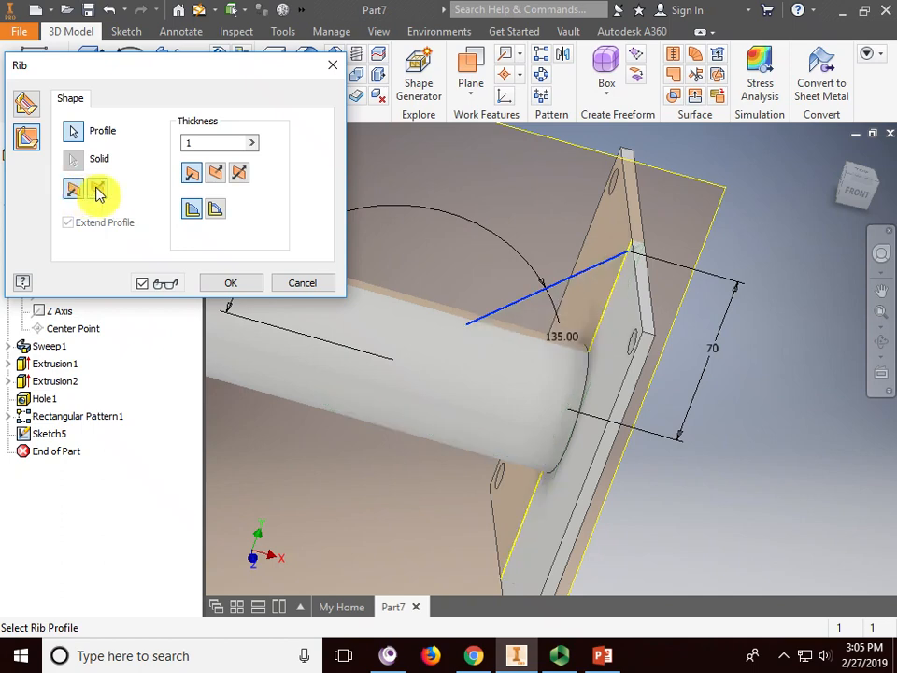
click(100, 191)
click(230, 284)
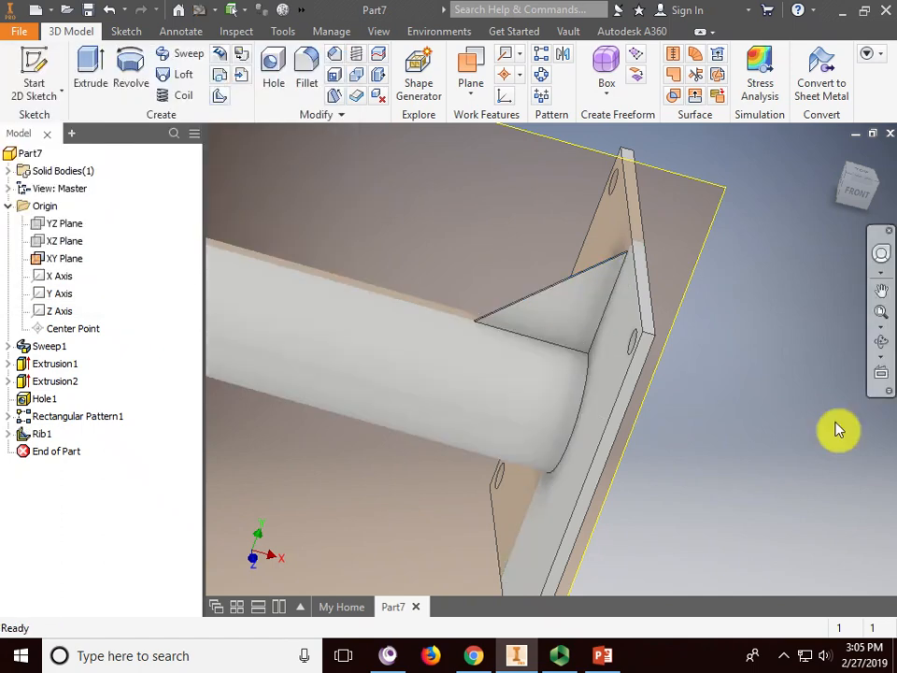
click(881, 342)
drag(625, 380, 557, 356)
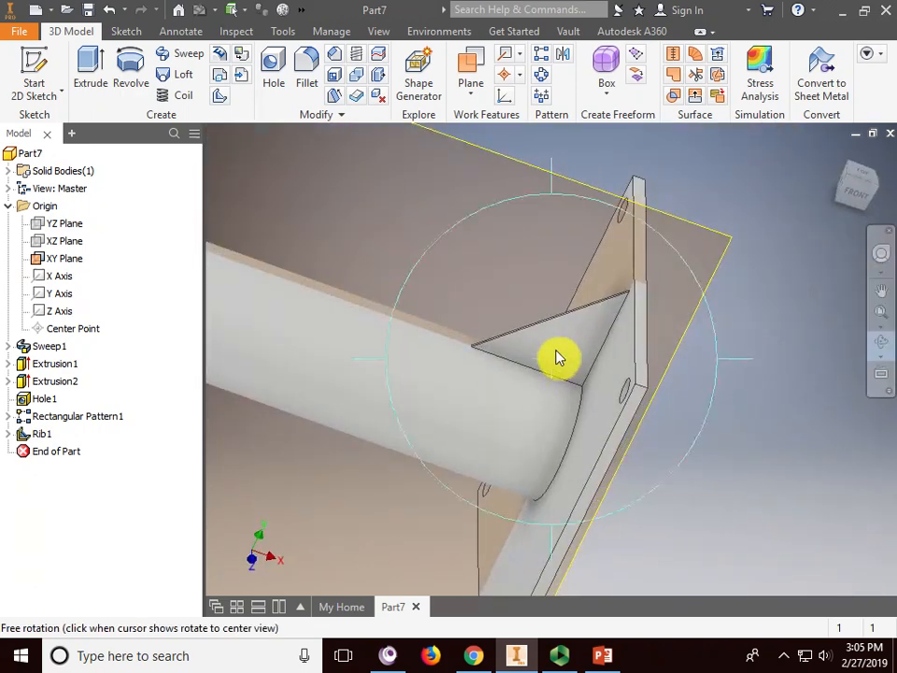
right_click(705, 193)
click(756, 196)
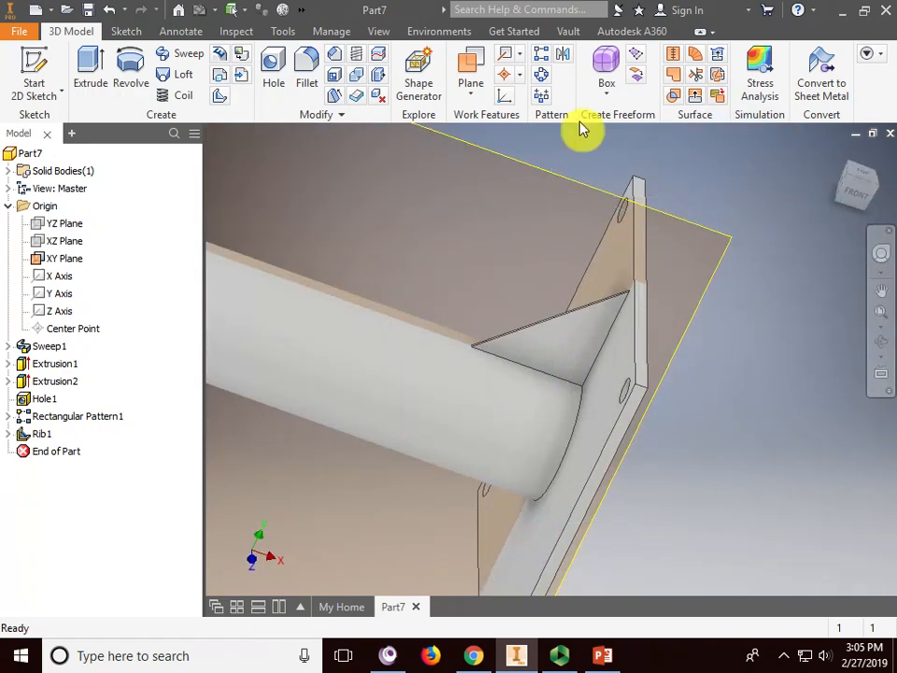
- Circularly pattern Rib1 four times over 360° around the tube's axis
click(542, 76)
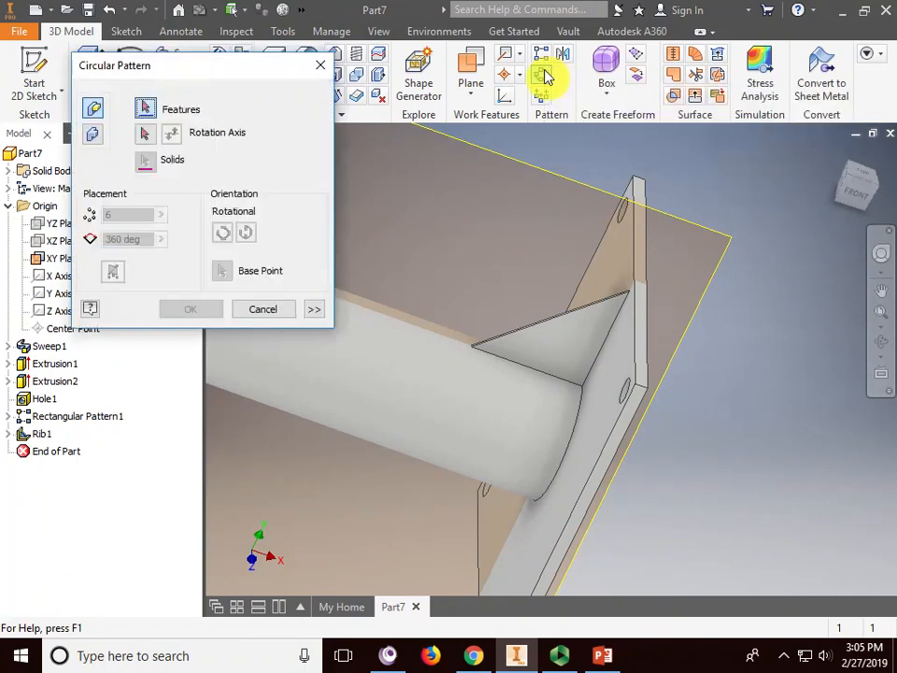
drag(299, 84, 259, 75)
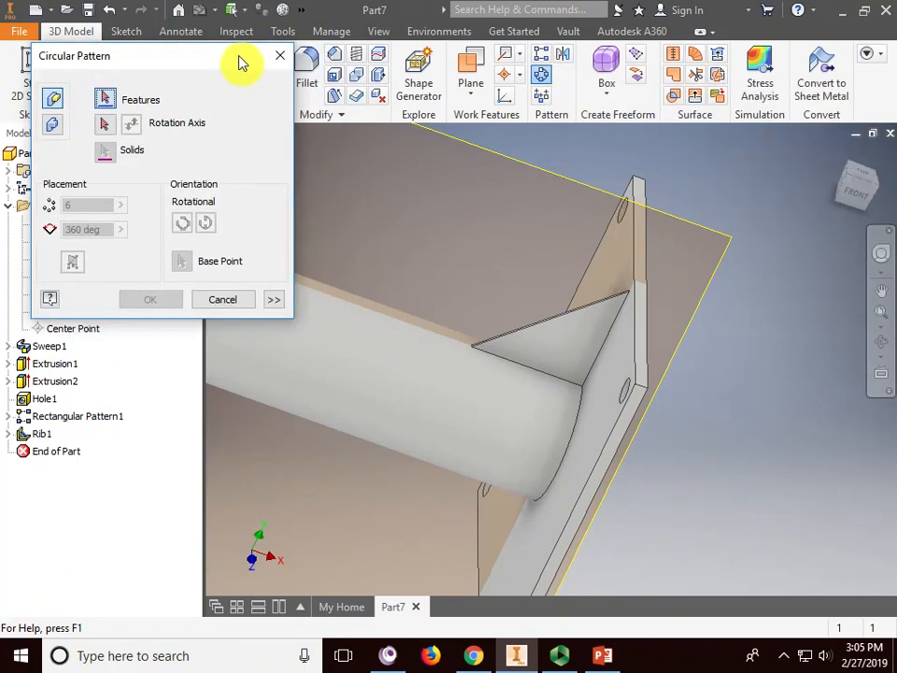
click(555, 326)
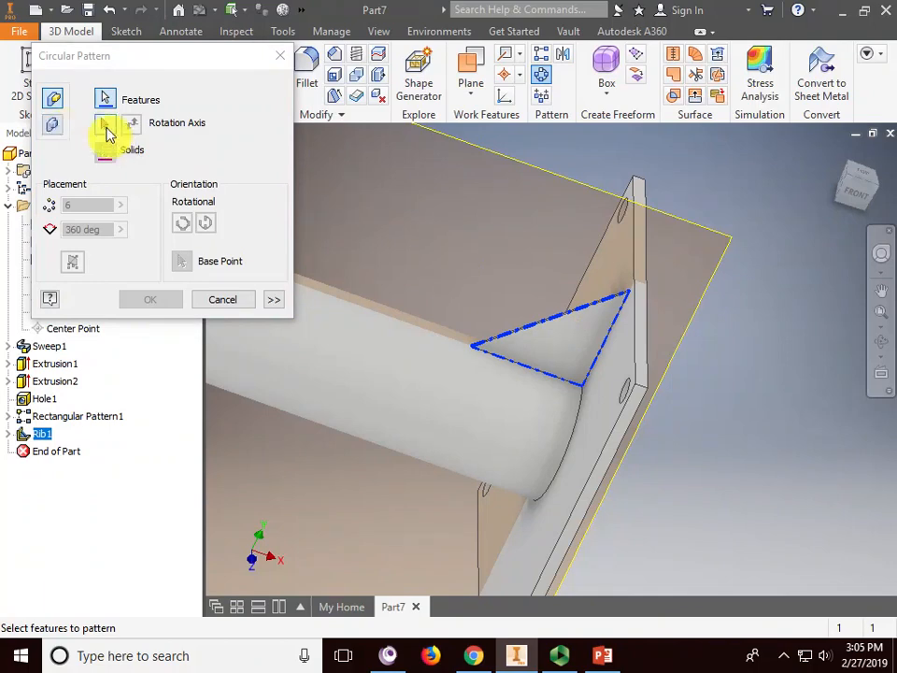
click(106, 127)
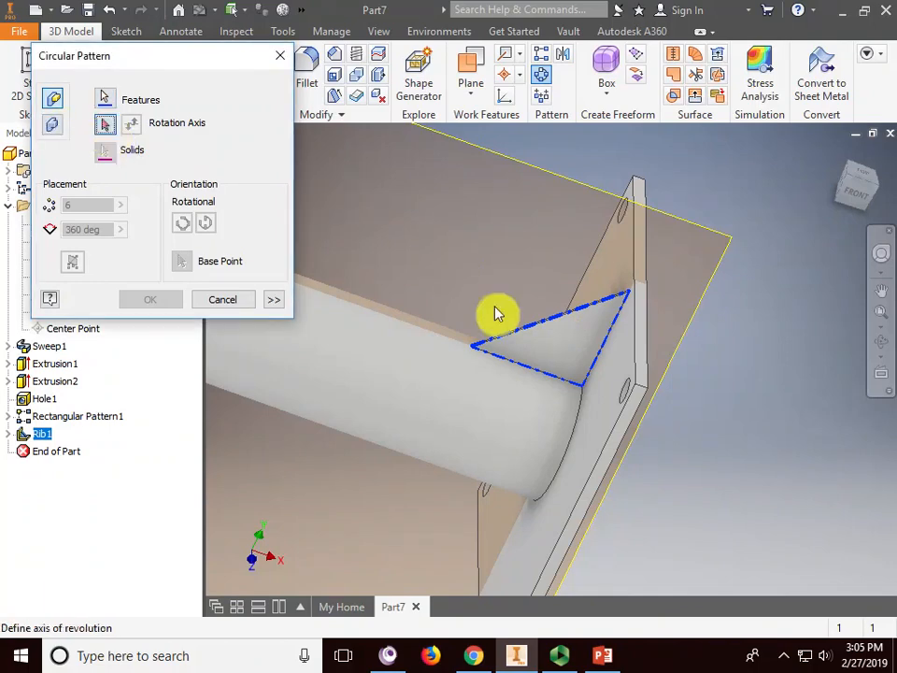
click(491, 413)
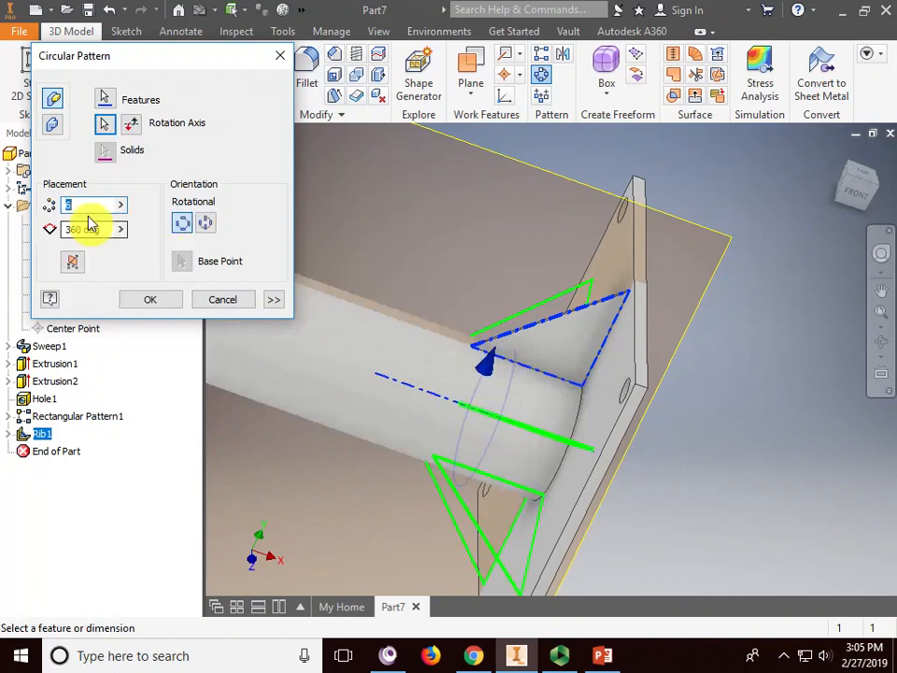
text(4)
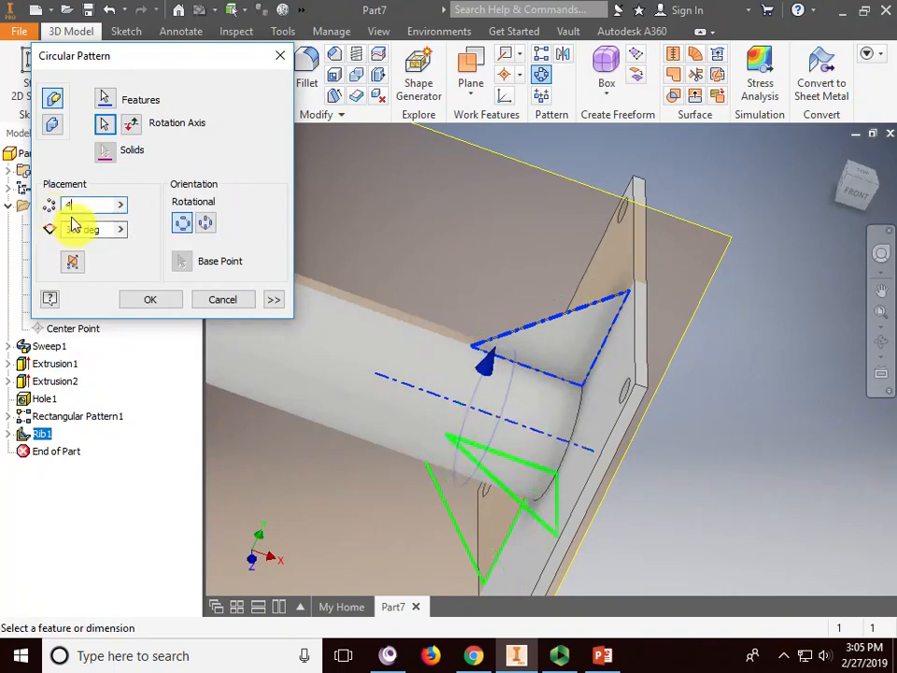
click(151, 302)
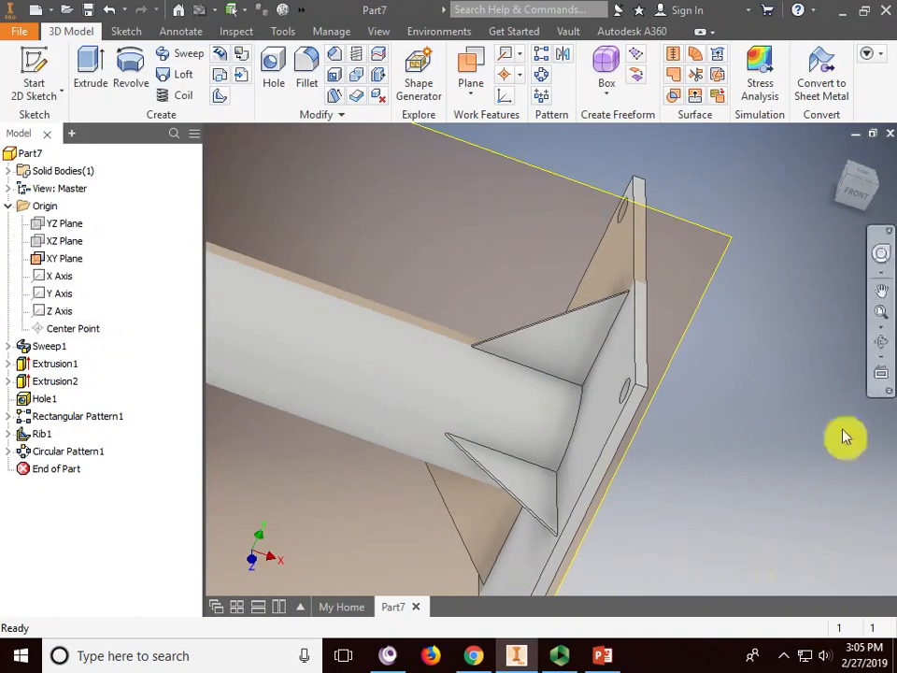
- Orbit and pan the view to inspect the four patterned ribs
click(881, 341)
drag(439, 358, 644, 420)
right_click(725, 280)
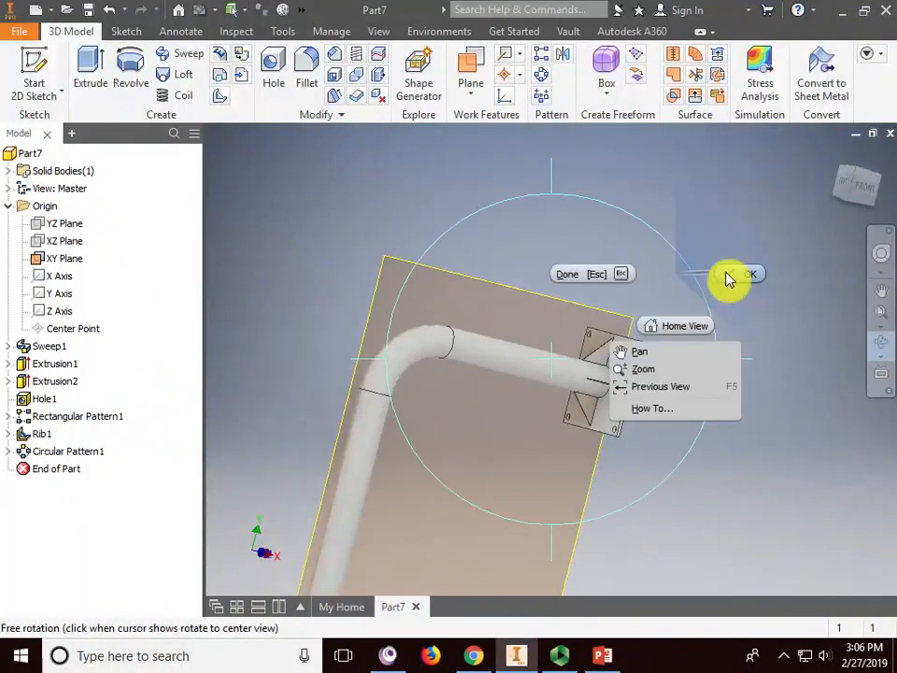
key(Escape)
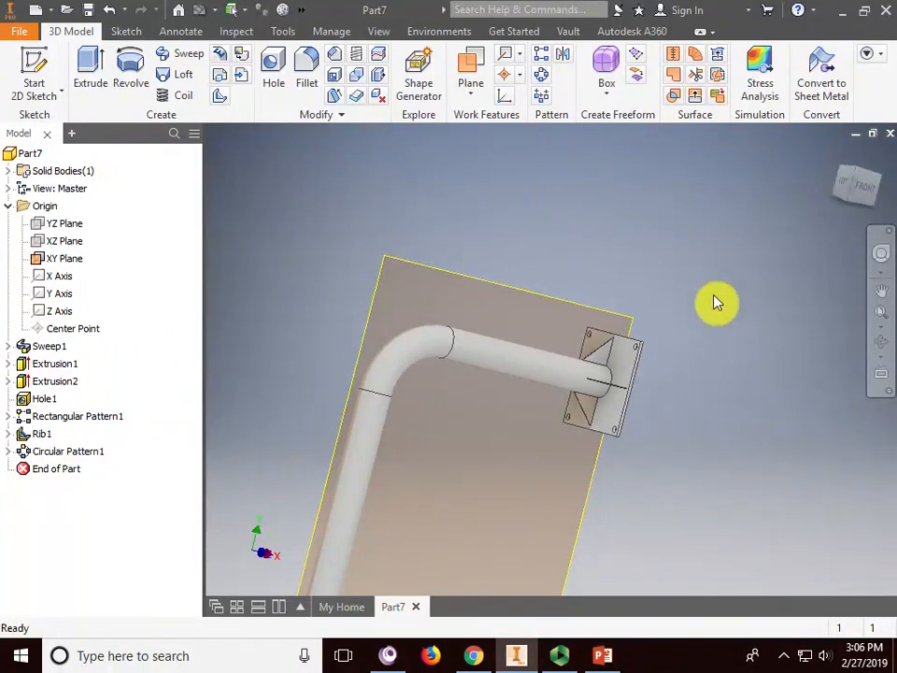
middle_drag(695, 367, 708, 245)
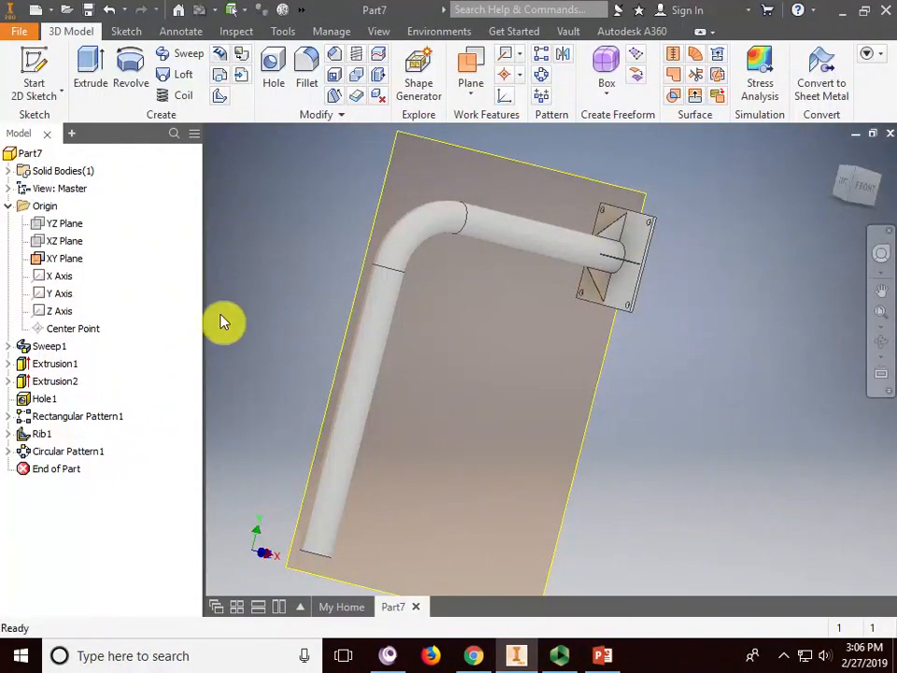
- Edit Rib1 so its 1 mm thickness uses the third, symmetric direction option
right_click(39, 437)
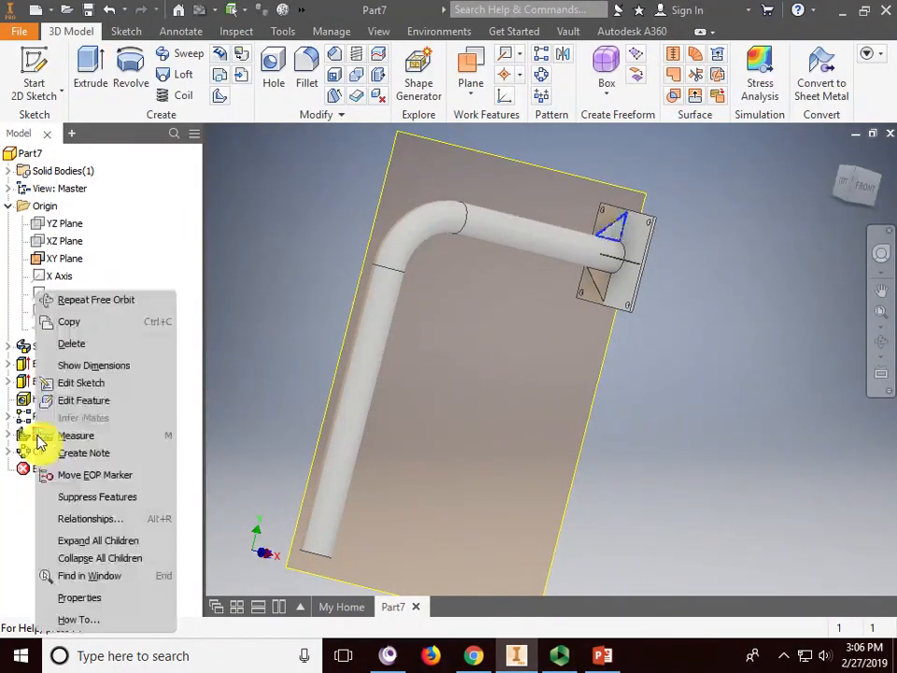
click(89, 401)
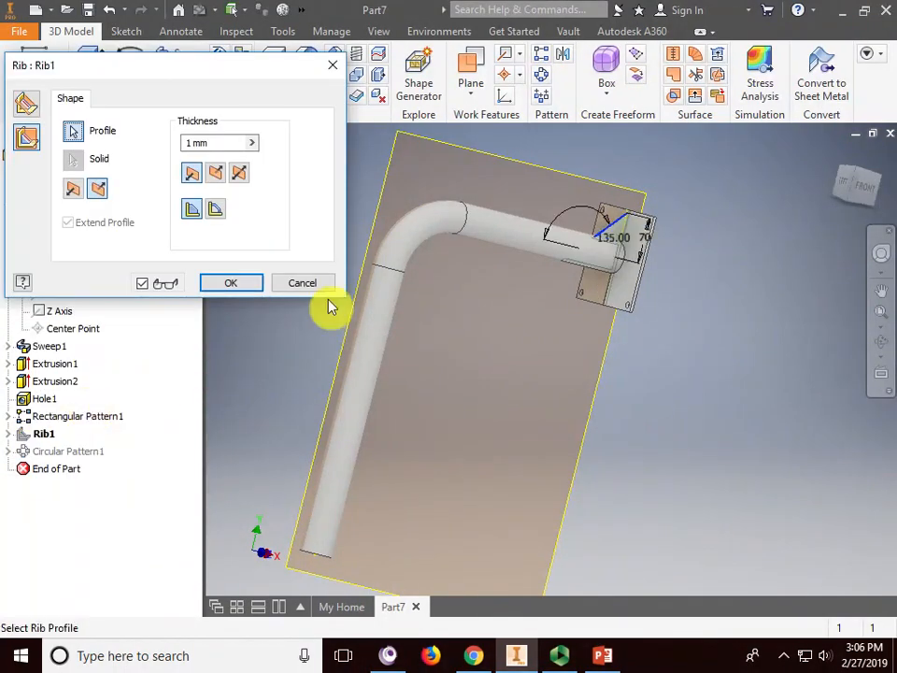
drag(216, 65, 244, 44)
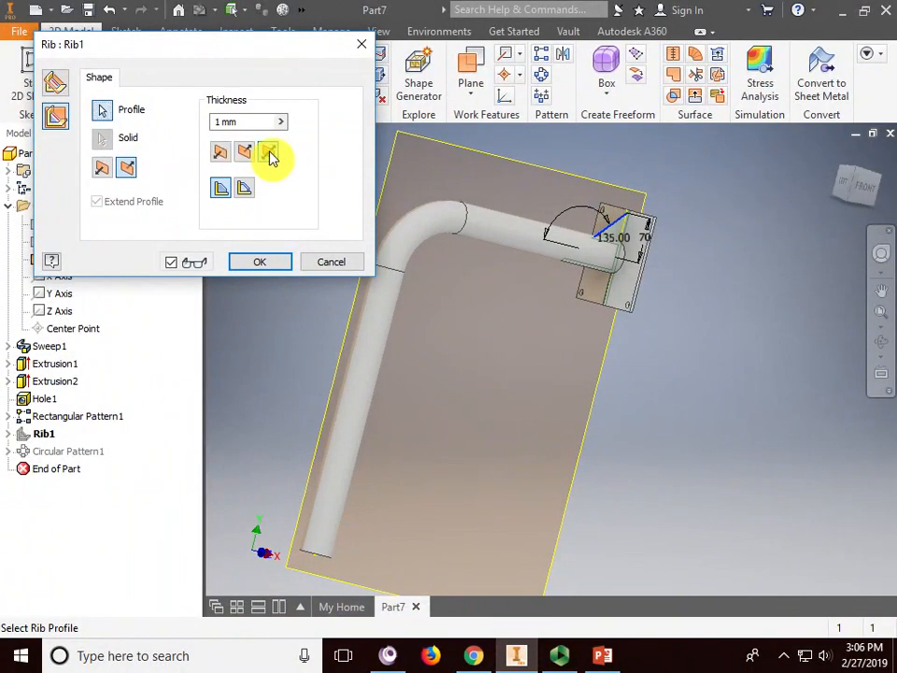
click(270, 153)
click(271, 265)
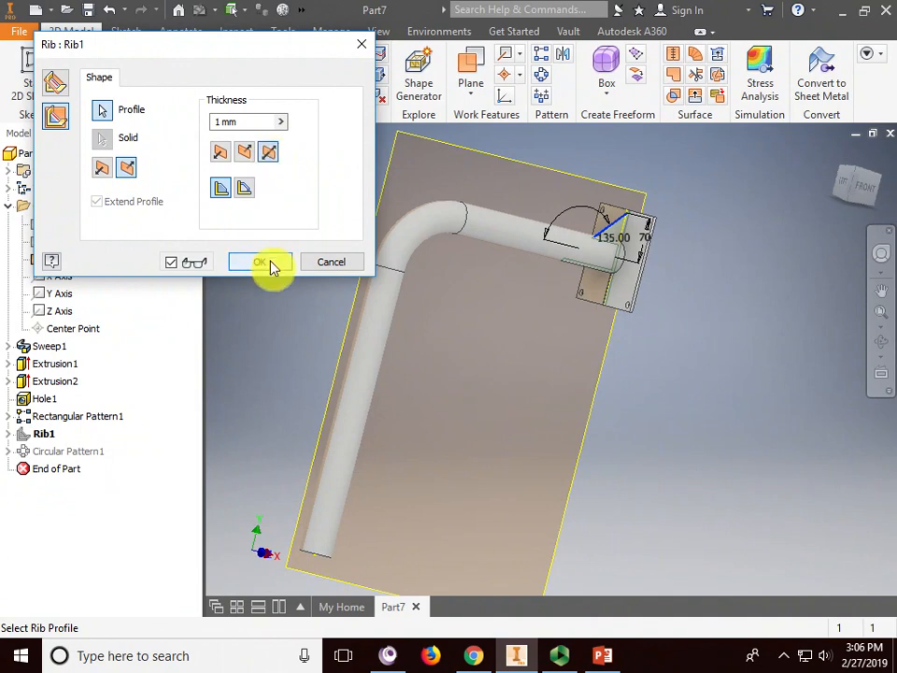
middle_drag(674, 391, 654, 402)
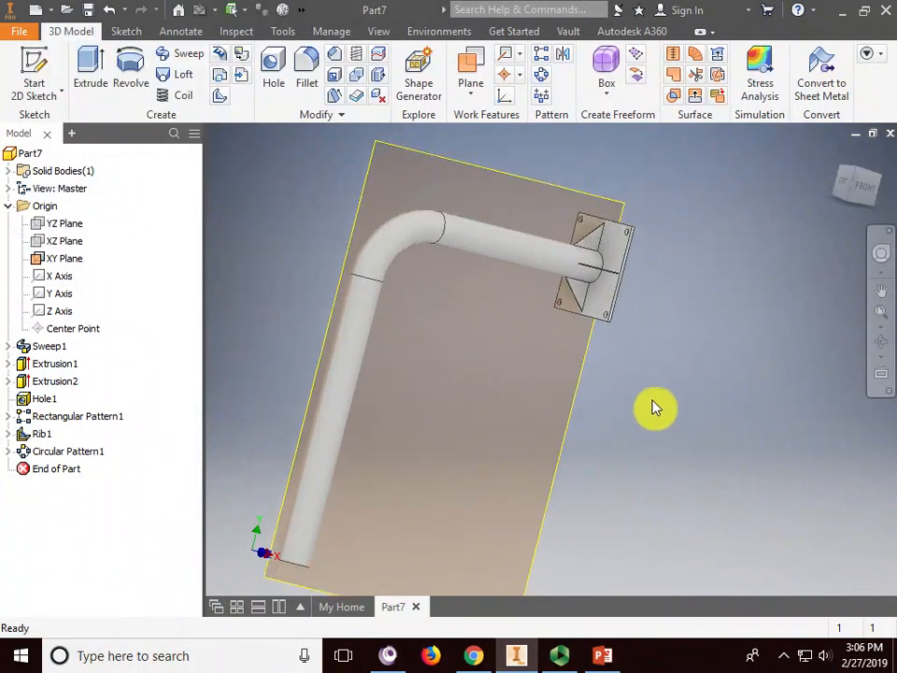
click(44, 437)
- Open Rib1's Sketch5 for editing and centre the view on the rib profile
right_click(47, 439)
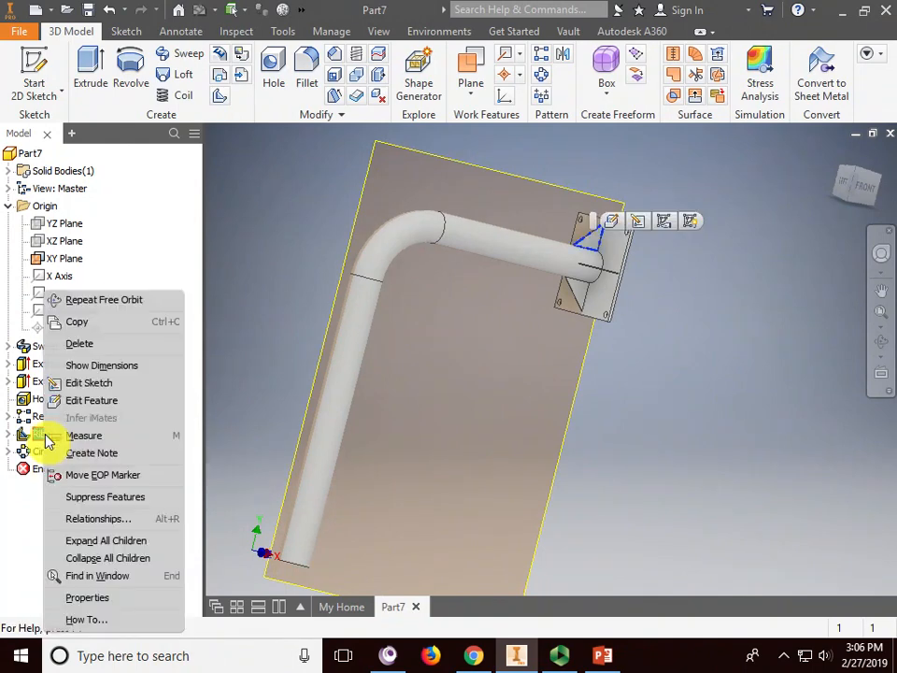
click(75, 384)
middle_drag(707, 232, 564, 329)
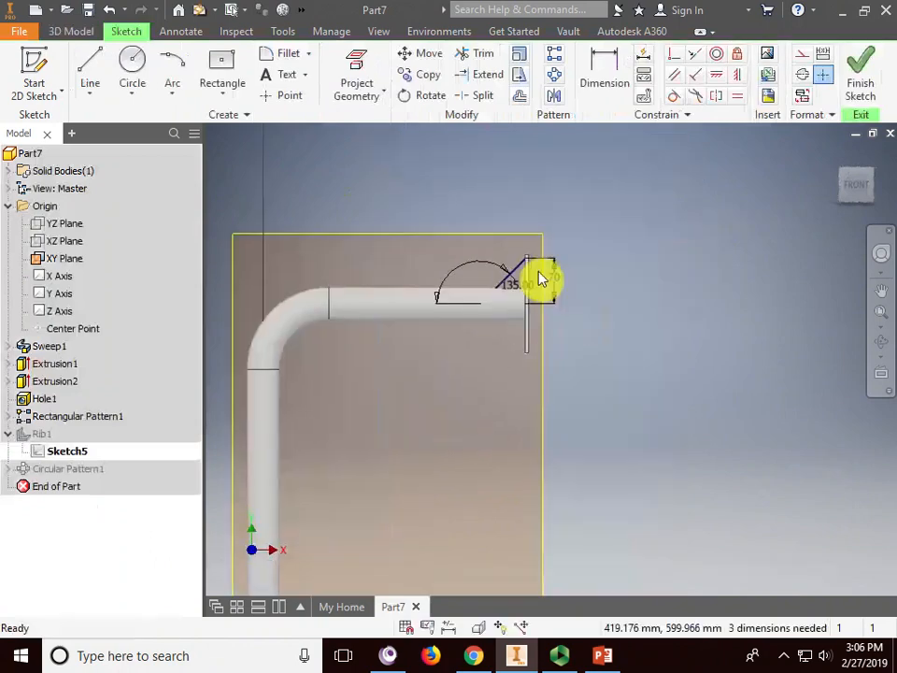
scroll(535, 271, down, 6)
middle_drag(500, 267, 549, 301)
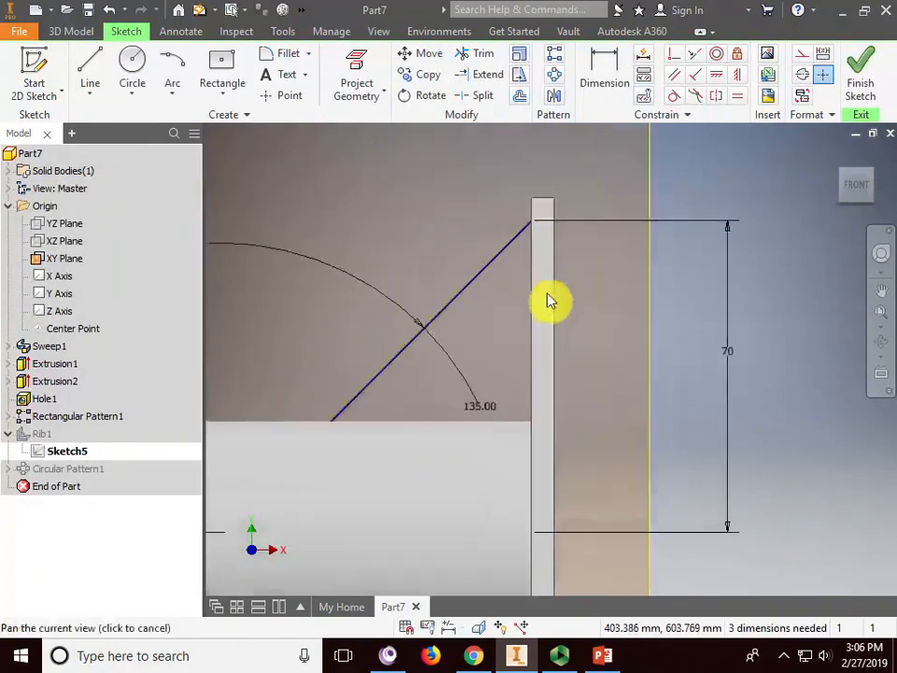
- Draw two helper lines crossing the diagonal near its upper and lower ends
click(90, 63)
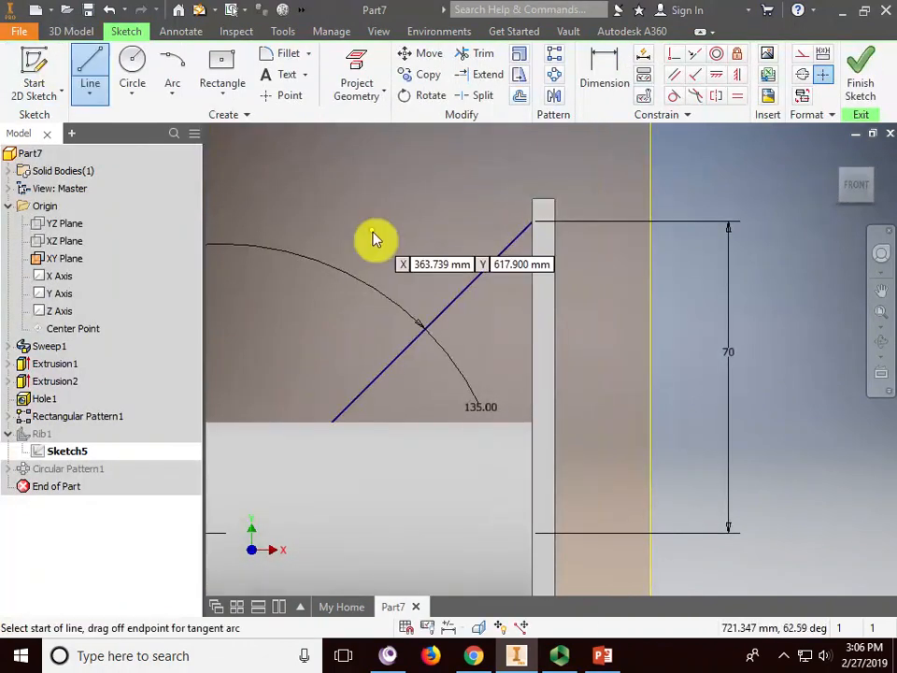
click(492, 231)
click(513, 275)
right_click(517, 284)
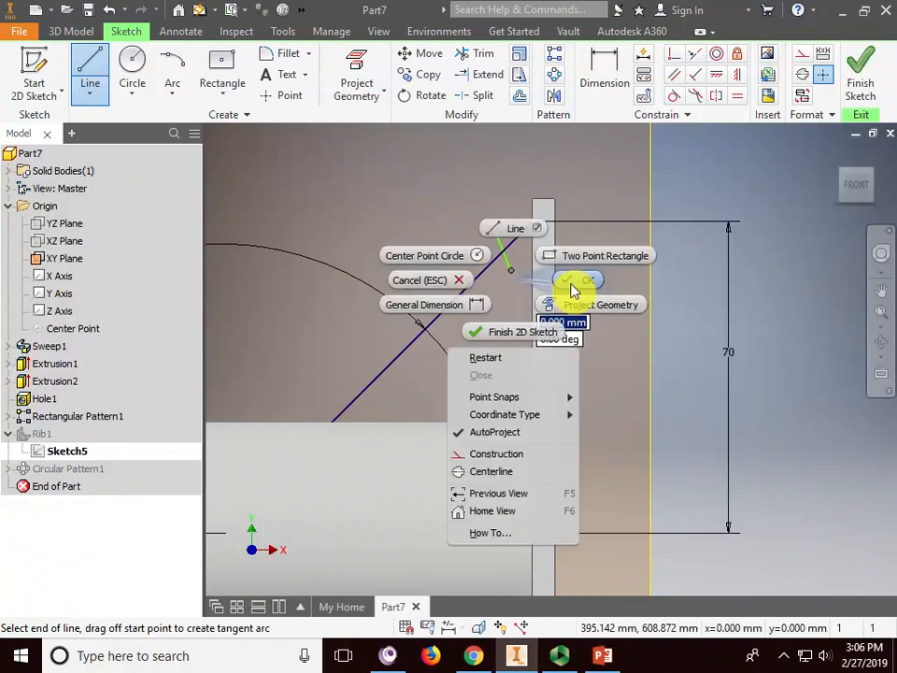
click(573, 293)
click(94, 73)
click(336, 372)
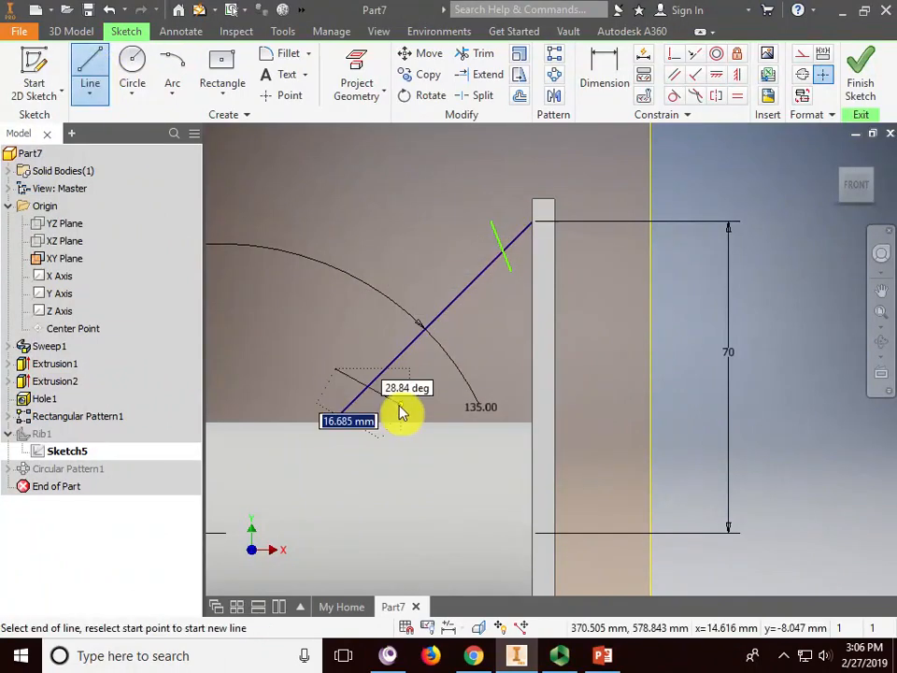
click(400, 405)
right_click(431, 382)
click(472, 391)
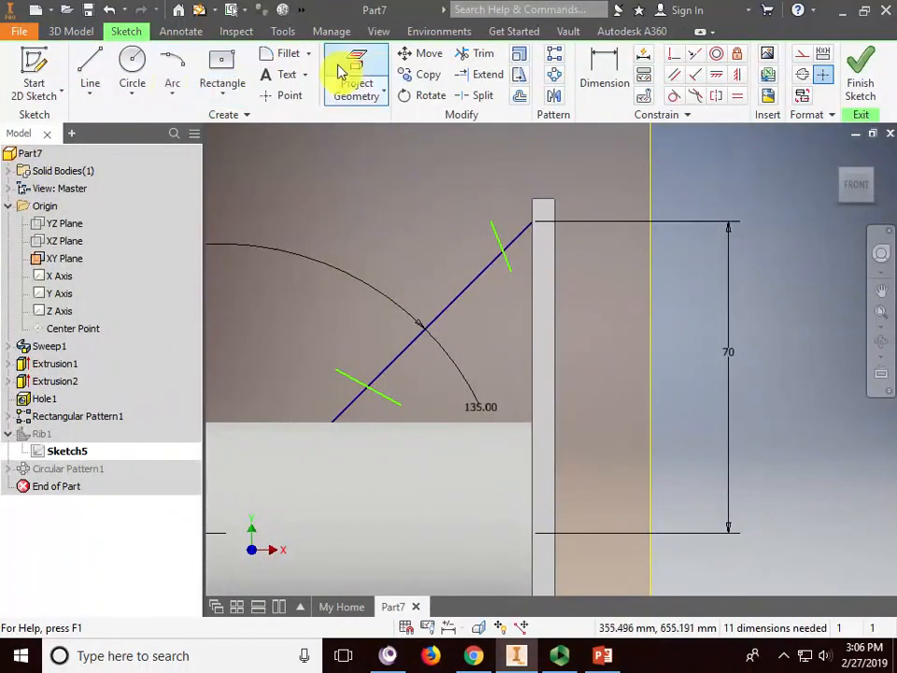
- Trim the diagonal's lower part below the lower helper line, undoing a mistaken trim
click(477, 56)
click(519, 242)
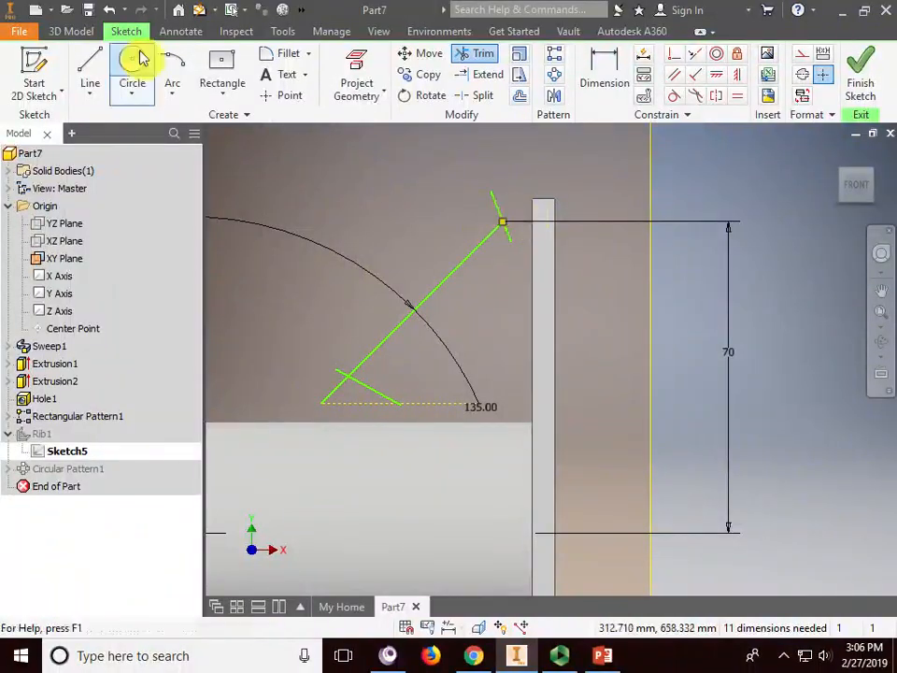
click(111, 12)
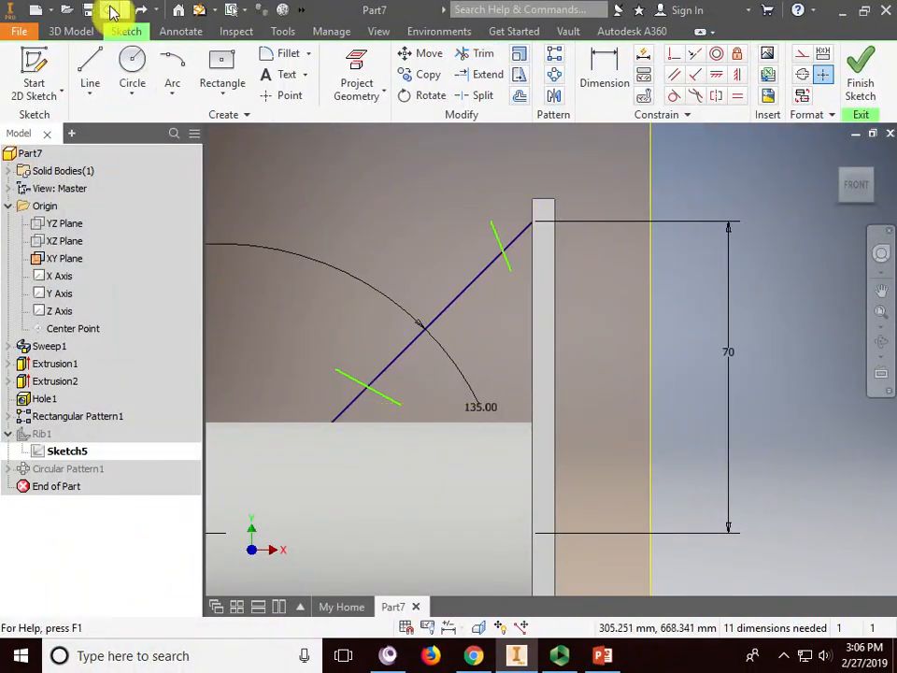
click(480, 58)
click(354, 414)
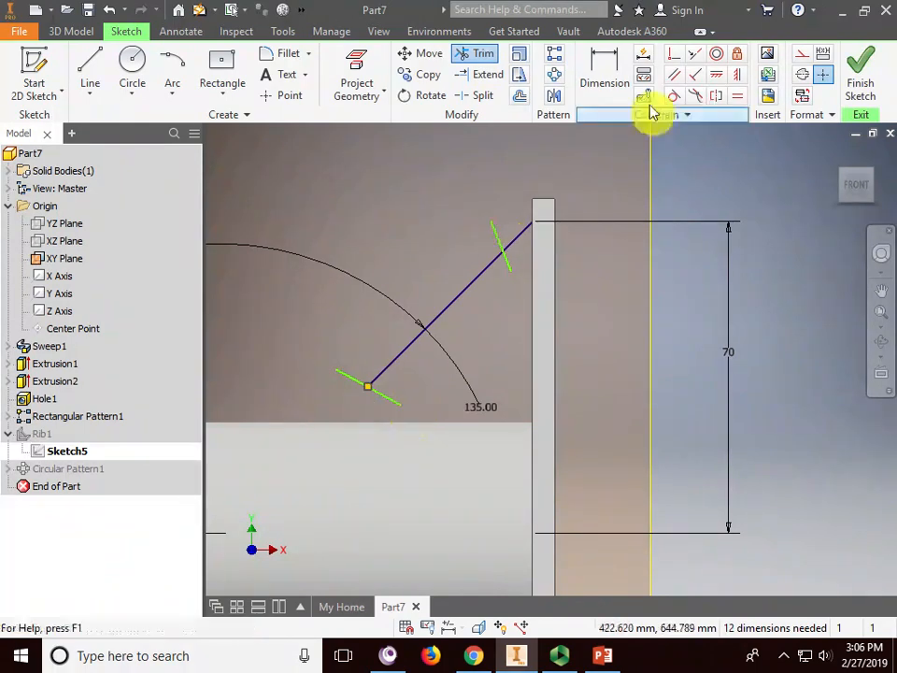
right_click(478, 155)
click(545, 163)
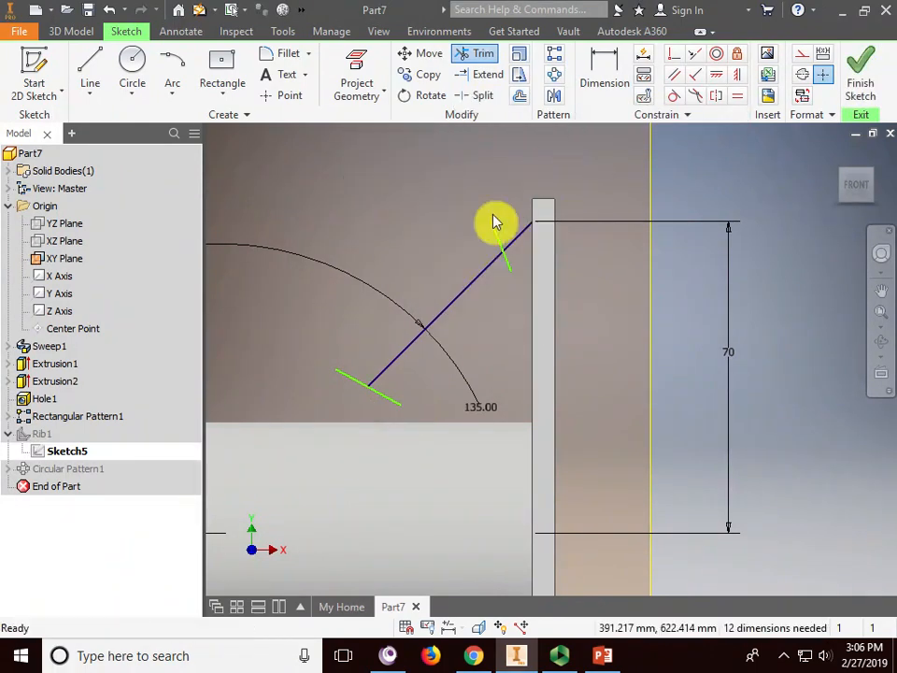
- Delete both helper lines and finish Sketch5
click(497, 237)
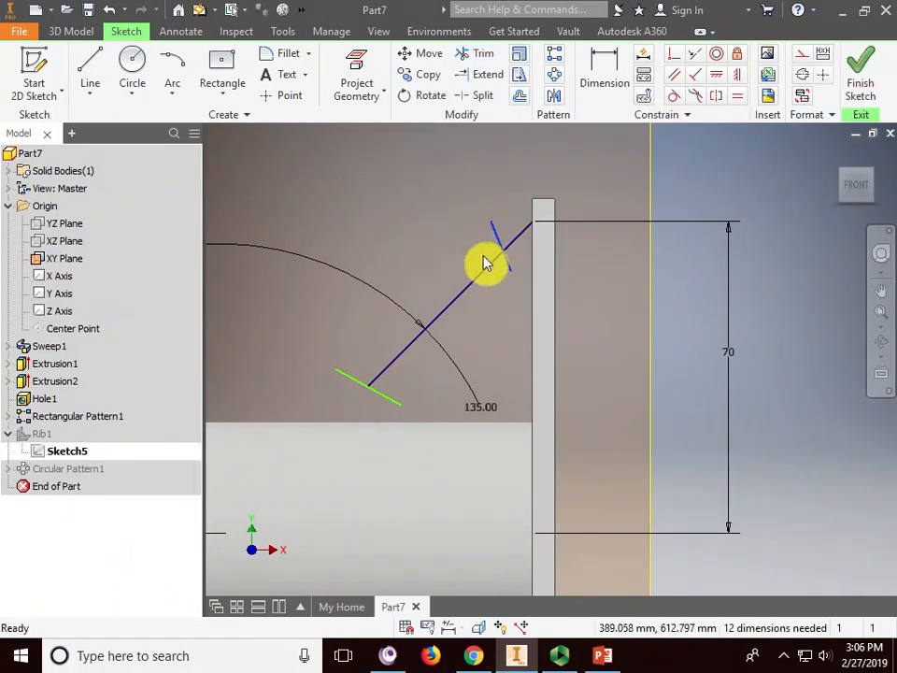
key(Delete)
click(359, 381)
key(Delete)
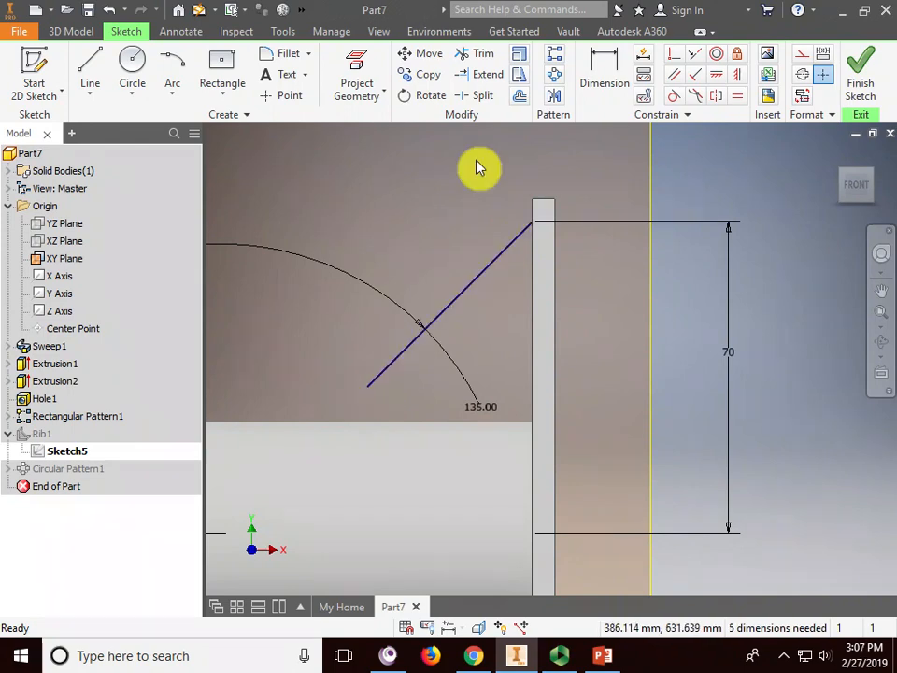
click(858, 83)
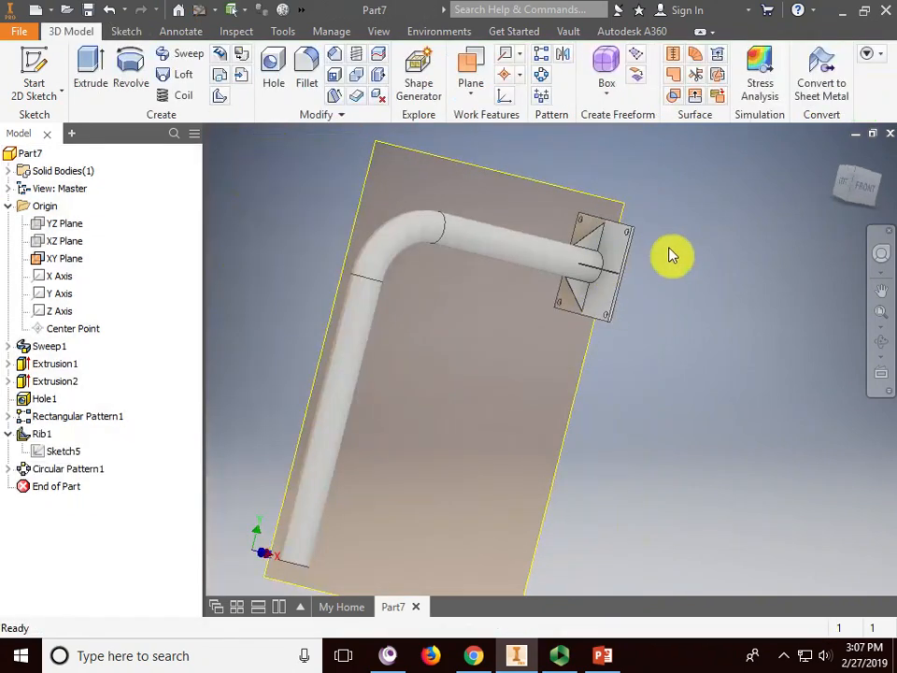
- Zoom in and out to check the four ribs, then switch to Chrome's Panopto page
scroll(585, 247, up, 8)
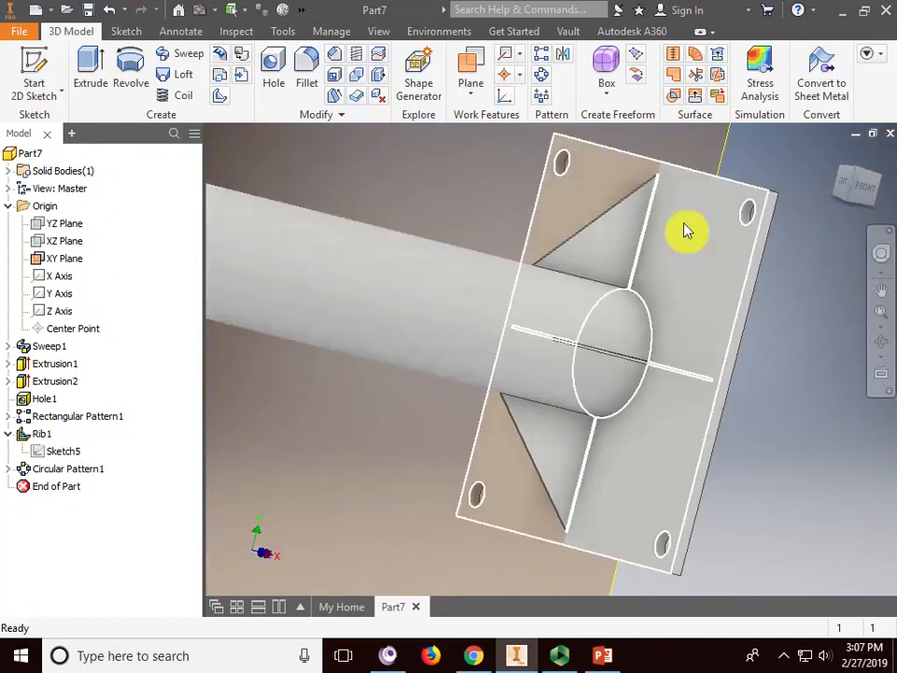
scroll(506, 490, down, 5)
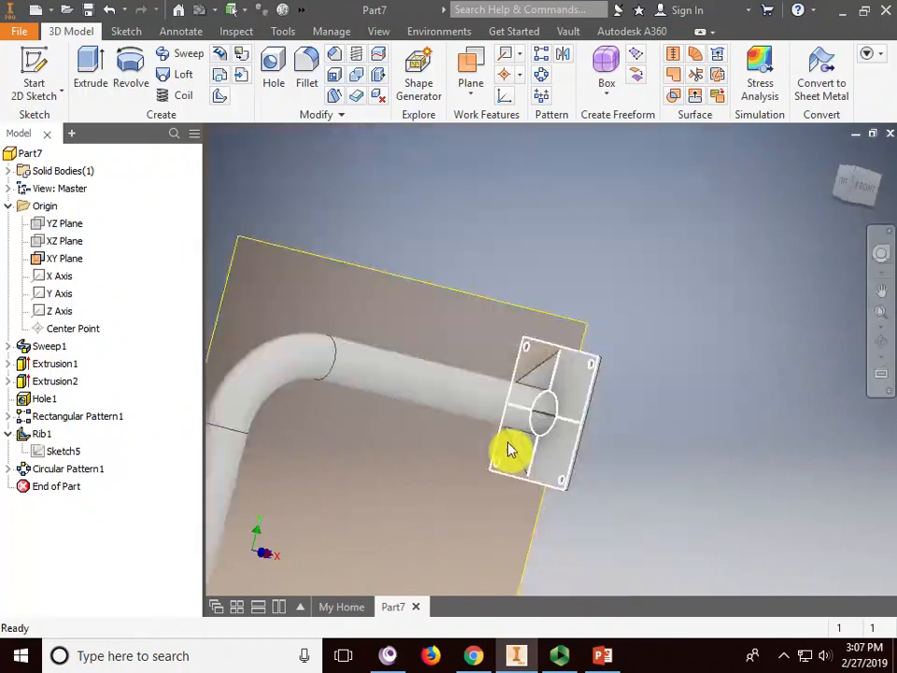
click(476, 656)
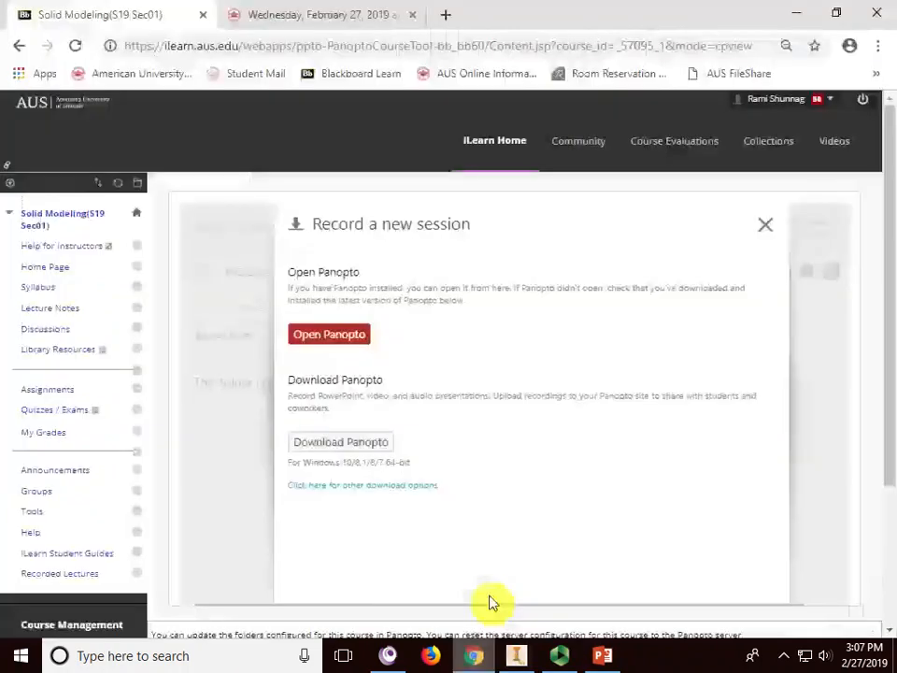